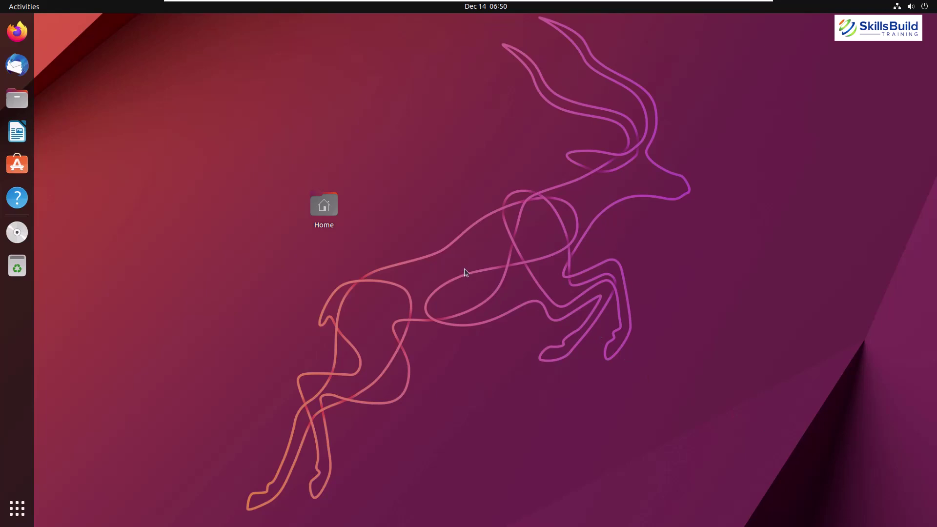
# Open a terminal and refresh the package lists with sudo apt update, entering the sudo password when asked
pyautogui.hotkey('ctrl', 'alt', 't')
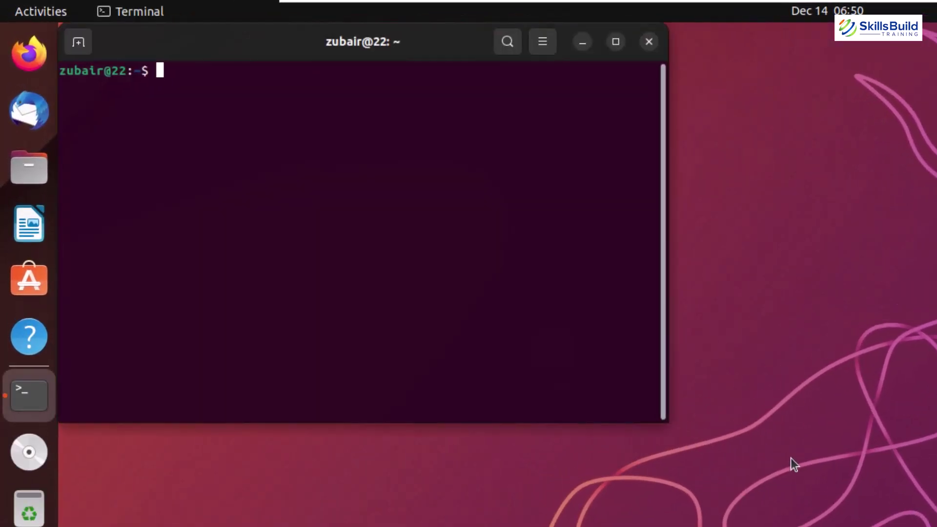
pyautogui.write('sudo apt update')
pyautogui.press('Return')
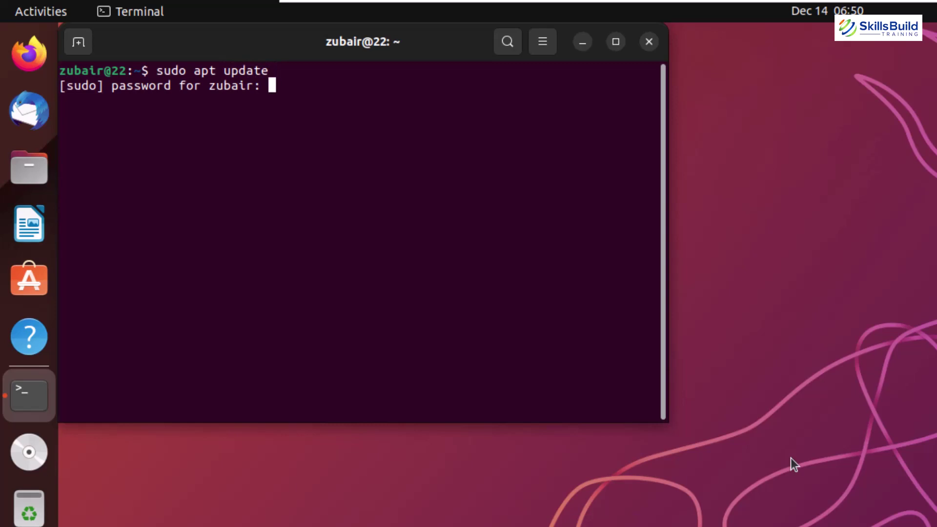
pyautogui.press('Return')
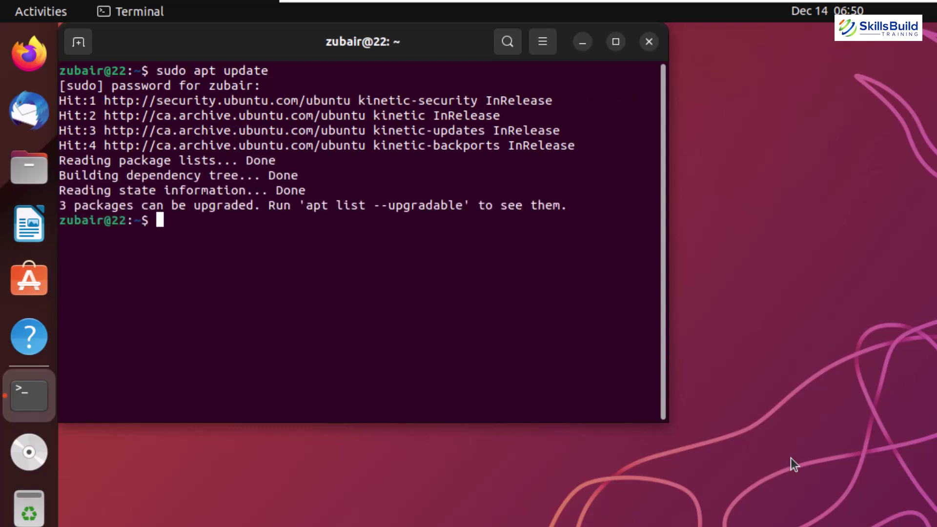
# Upgrade the installed packages with sudo apt upgrade, accepting the changes, and clear the terminal
pyautogui.write('sudo apt i')
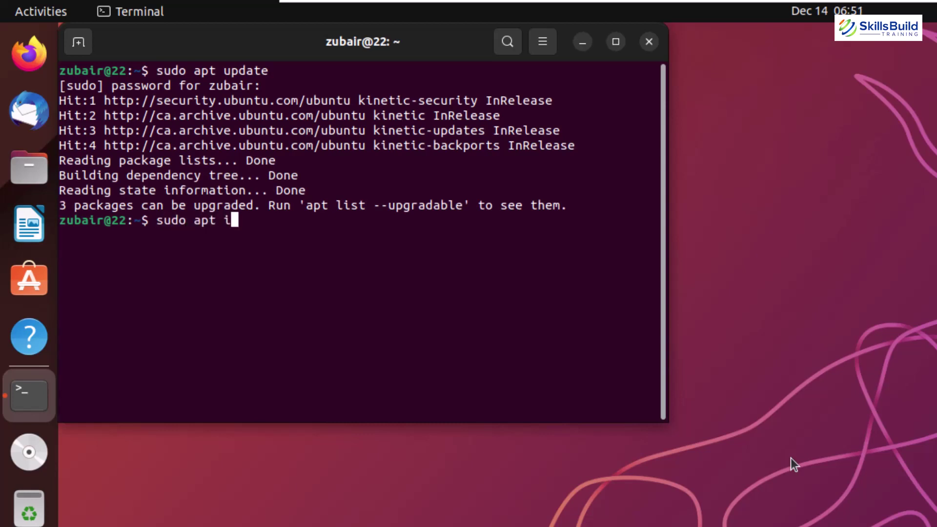
pyautogui.press('BackSpace')
pyautogui.write('upgrade')
pyautogui.press('Return')
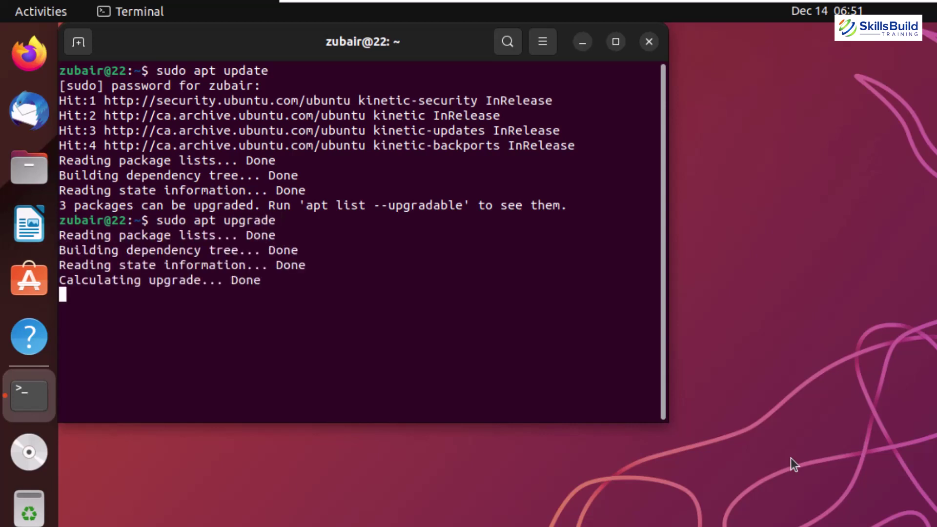
pyautogui.write('y')
pyautogui.press('Return')
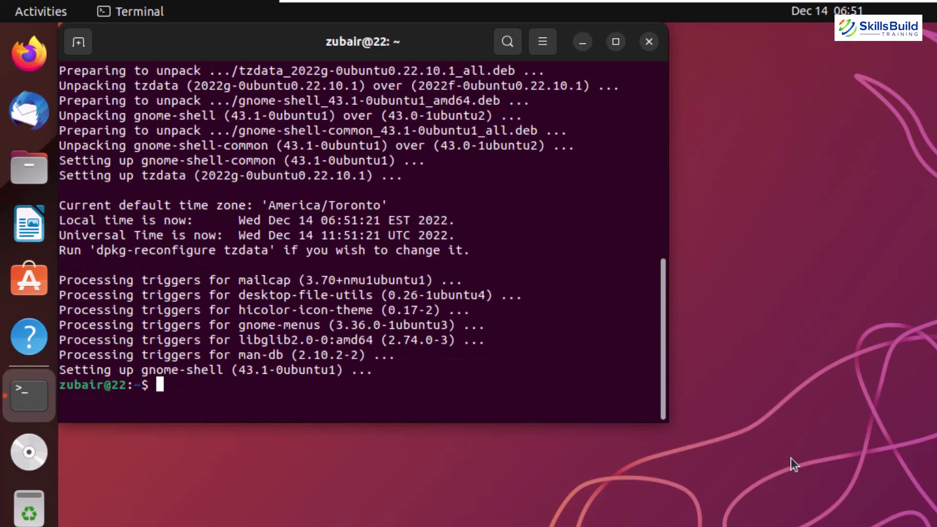
pyautogui.write('clear')
pyautogui.press('Return')
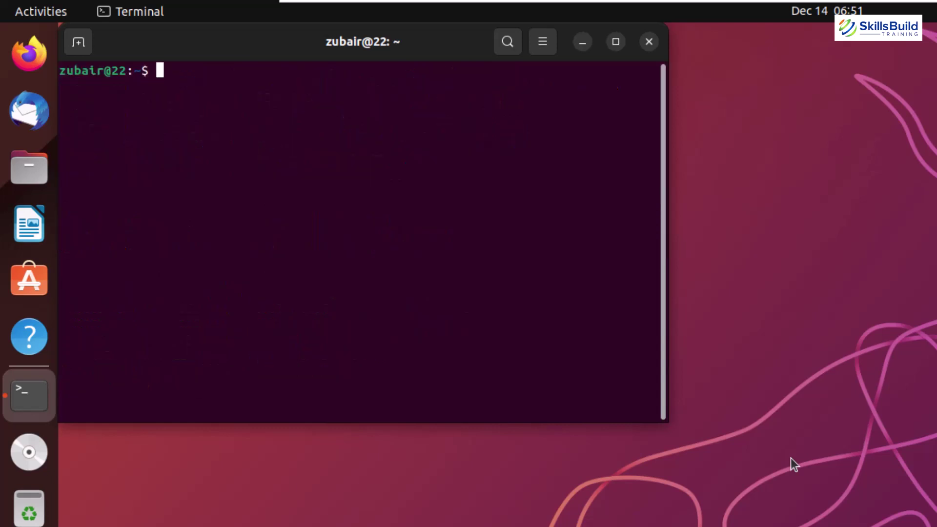
# Install the gnome-tweaks package with sudo apt install gnome-tweaks
pyautogui.write('sudo apt install ')
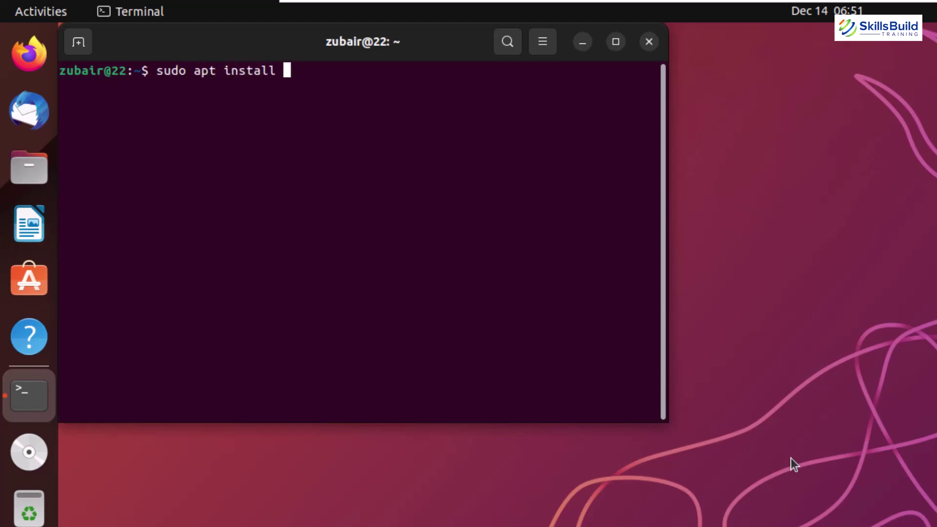
pyautogui.write('gnome-')
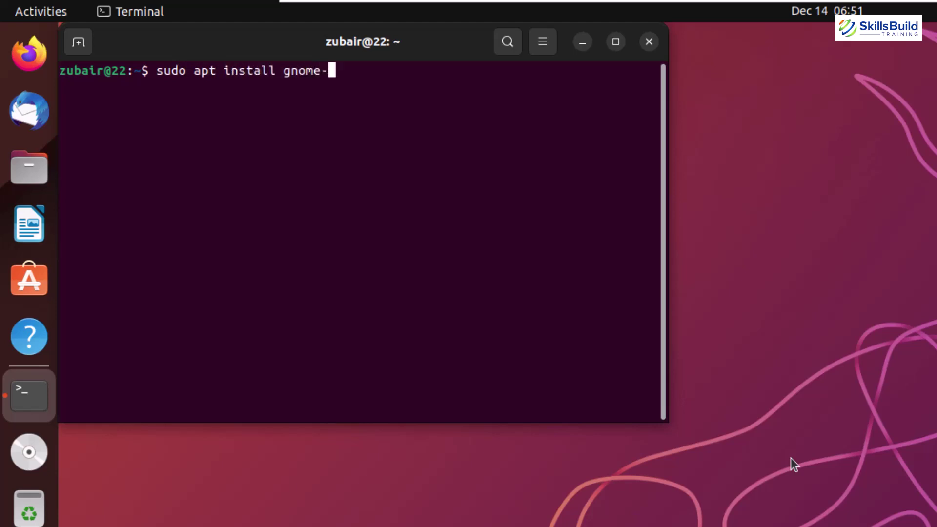
pyautogui.write('tweaks')
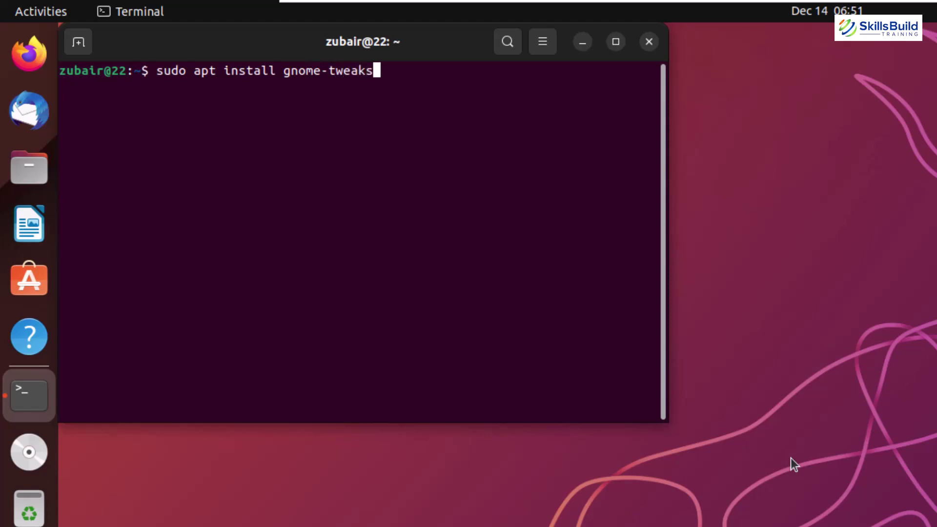
pyautogui.press('Return')
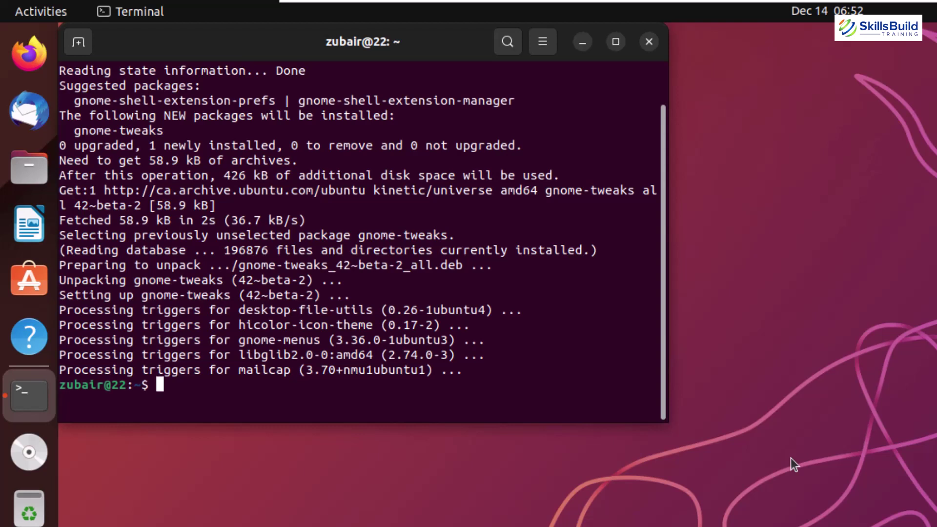
# Install the gnome-shell-extension-manager package with sudo apt install, accepting the installation
pyautogui.write('sudo apt install gnome')
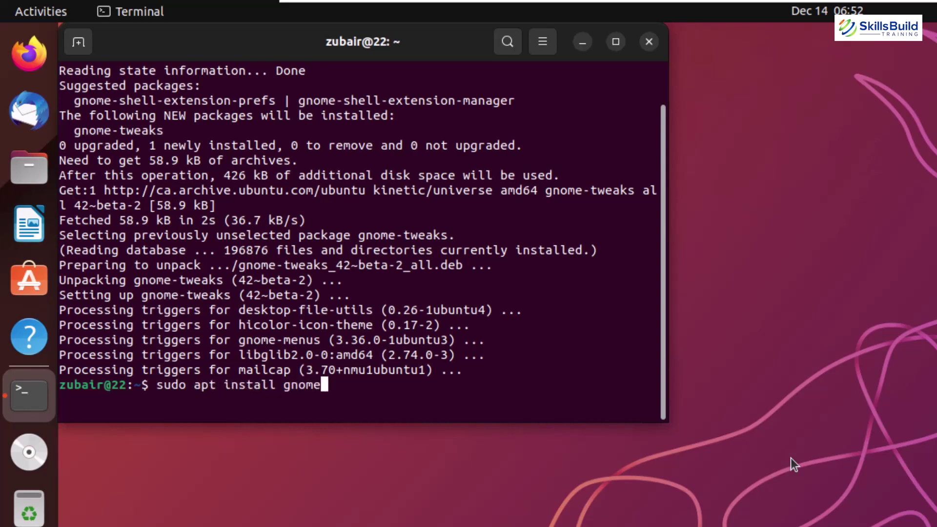
pyautogui.write('-shell-')
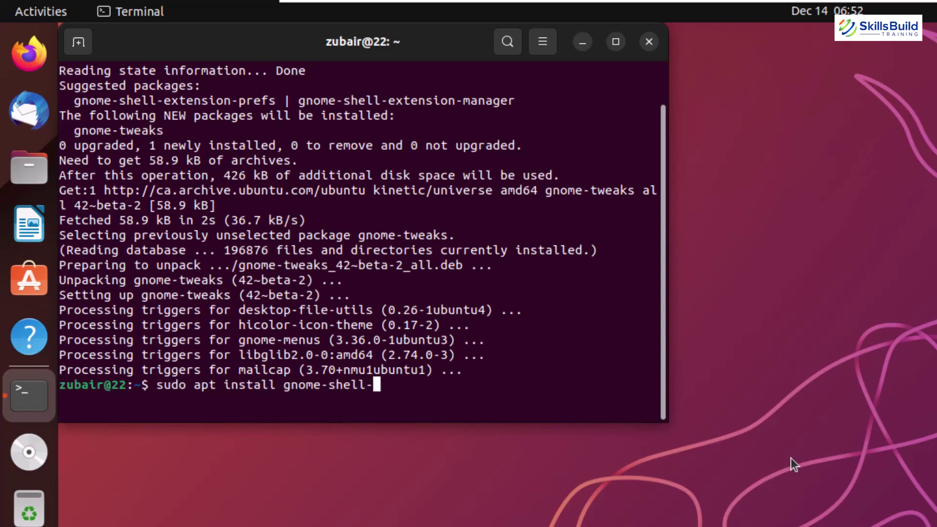
pyautogui.write('extension')
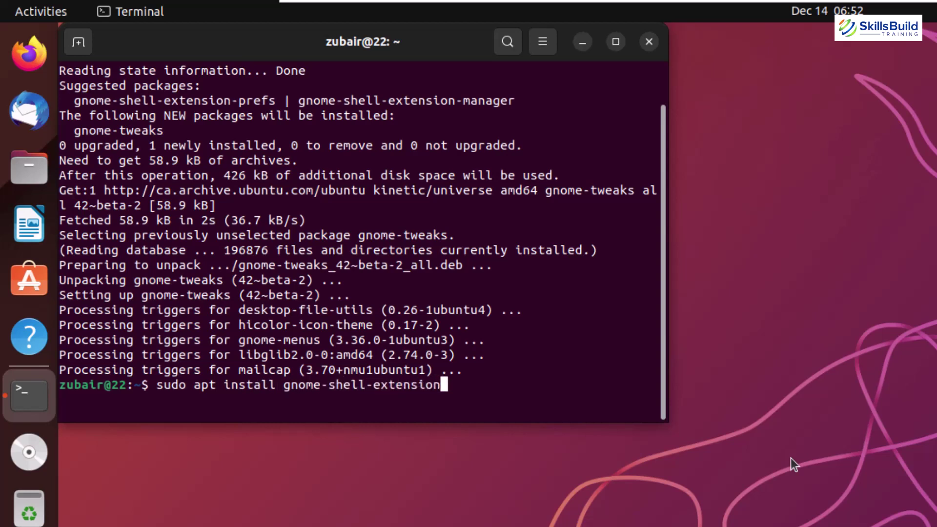
pyautogui.write('-manager')
pyautogui.press('Return')
pyautogui.write('y')
pyautogui.press('Return')
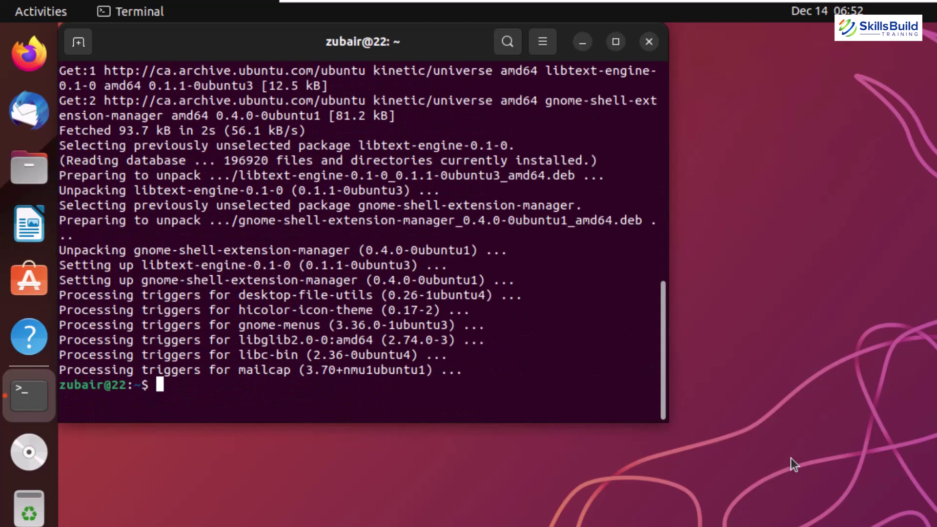
# Open the Tweaks application, examine its Fonts and Appearance settings, and close it
pyautogui.press('super')
pyautogui.write('tw')
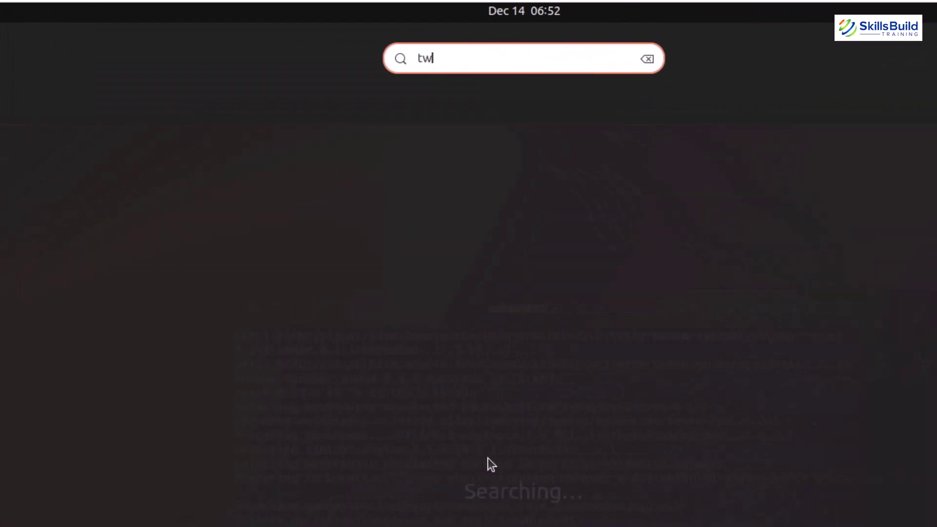
pyautogui.write('e')
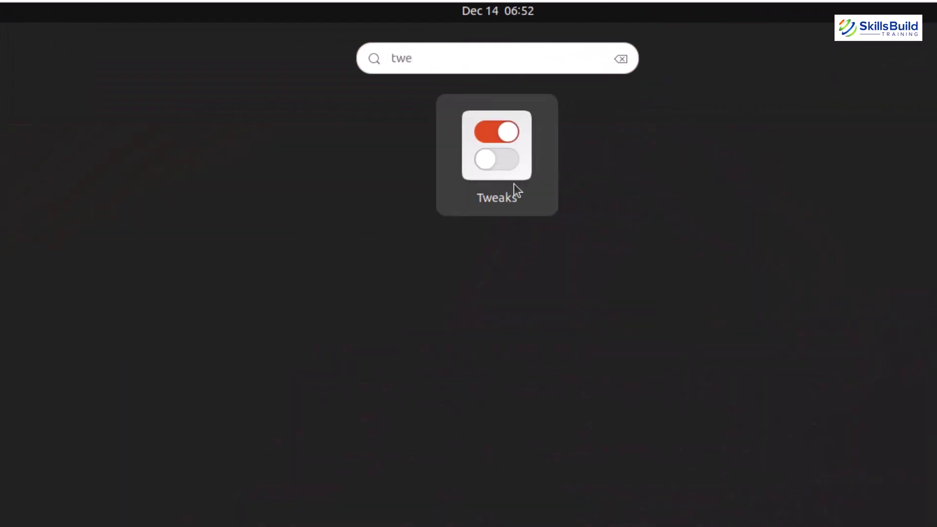
pyautogui.press('super')
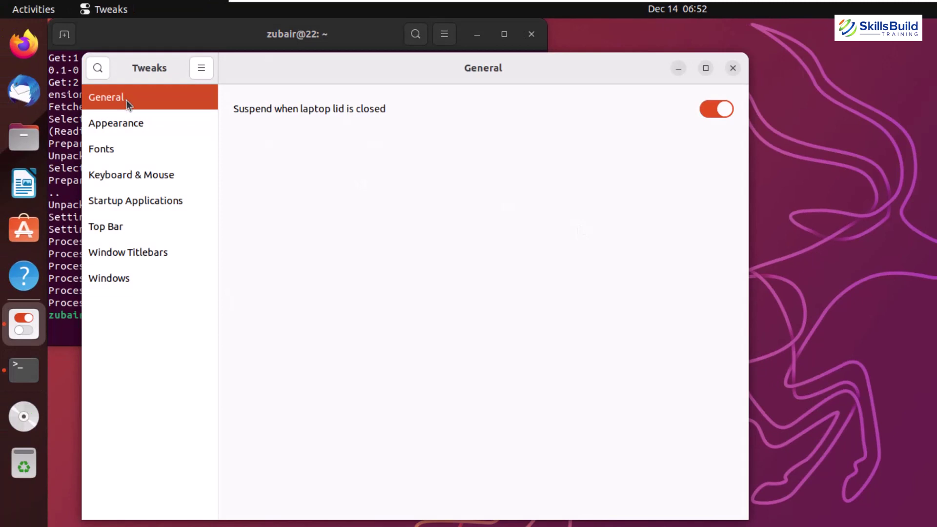
pyautogui.click(132, 122)
pyautogui.click(122, 148)
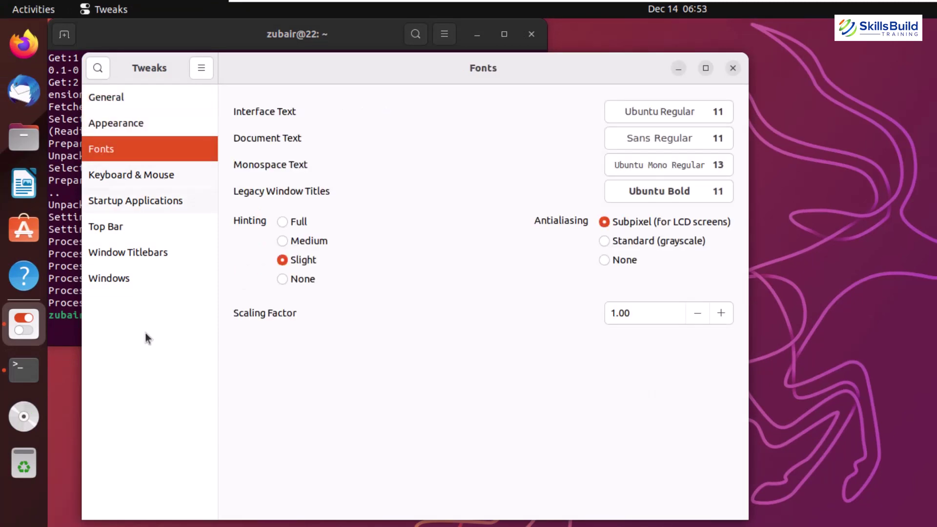
pyautogui.click(130, 124)
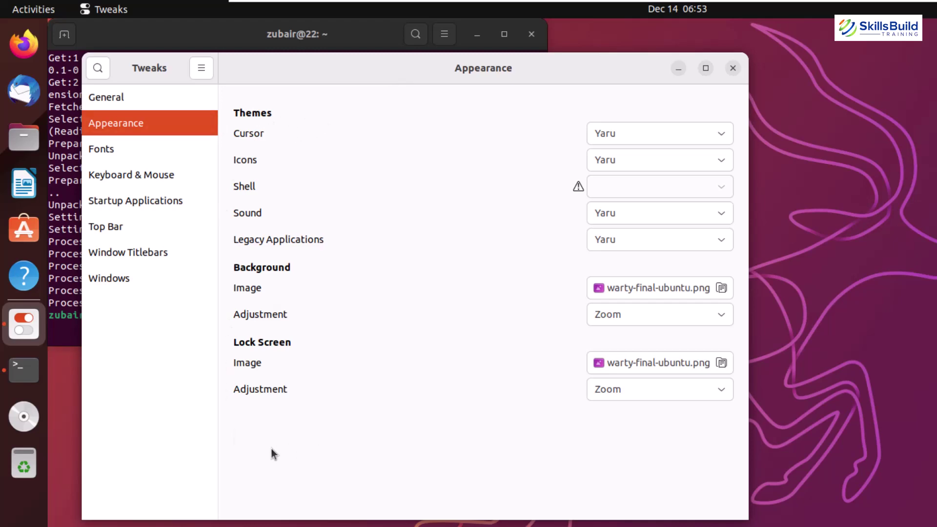
pyautogui.click(732, 68)
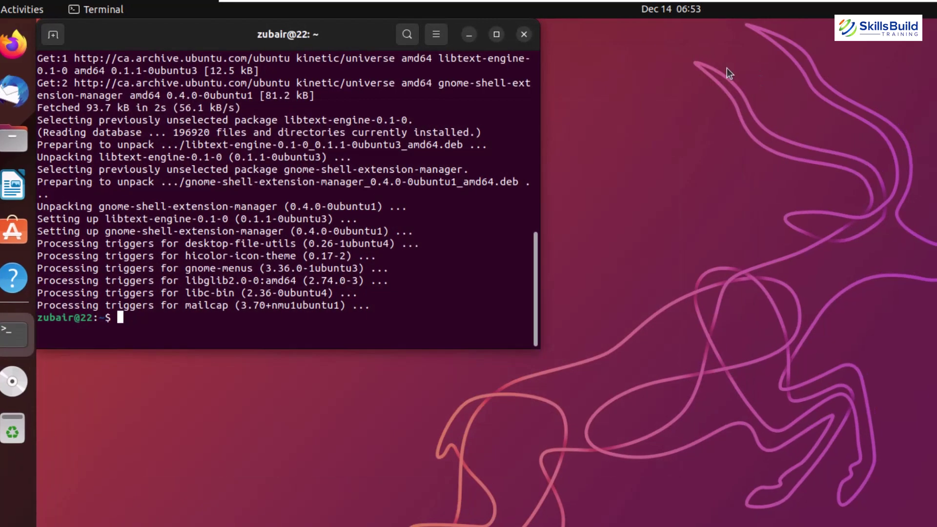
# Find and open Extension Manager, look over the installed extensions, and close it
pyautogui.press('super')
pyautogui.write('extall')
pyautogui.press('BackSpace')
pyautogui.press('BackSpace')
pyautogui.press('BackSpace')
pyautogui.write('e')
pyautogui.click(496, 154)
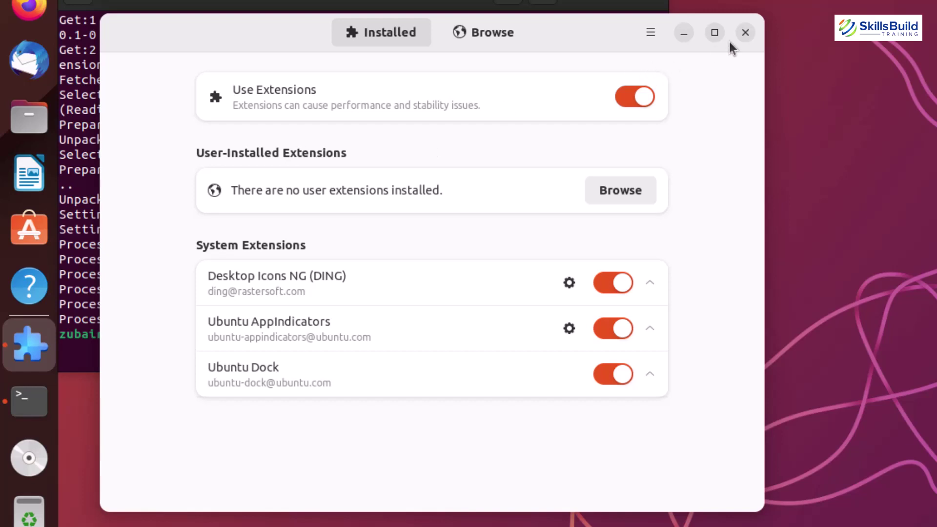
pyautogui.click(743, 35)
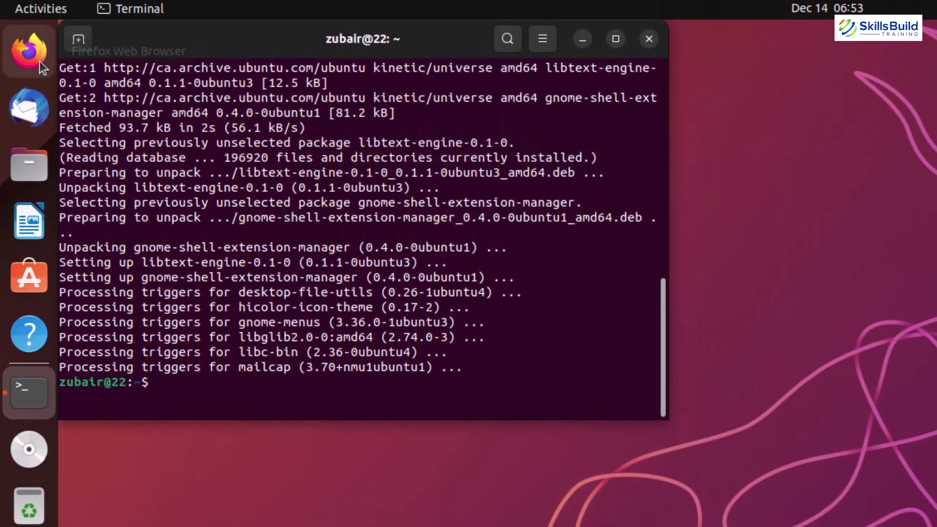
# Open Firefox, search the web for "genome look" and open the Gnome-look.org site
pyautogui.click(40, 61)
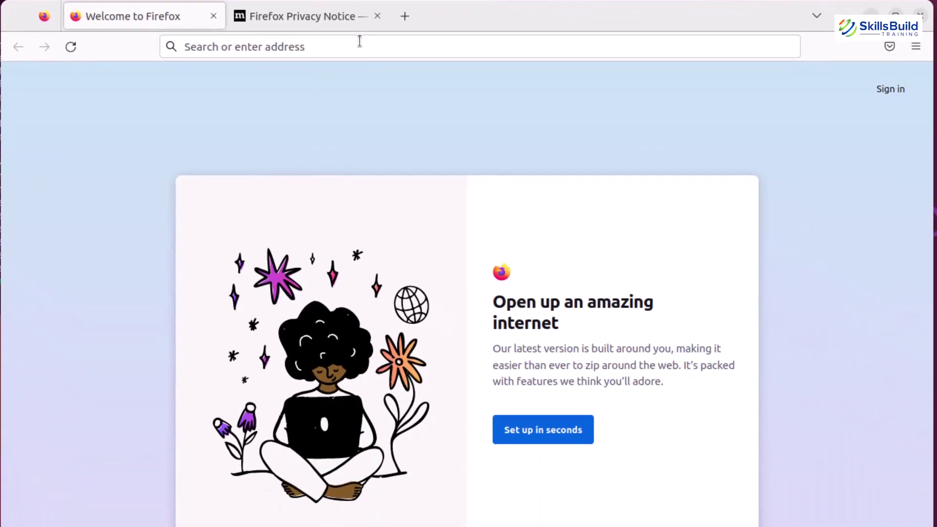
pyautogui.click(359, 41)
pyautogui.write('genome')
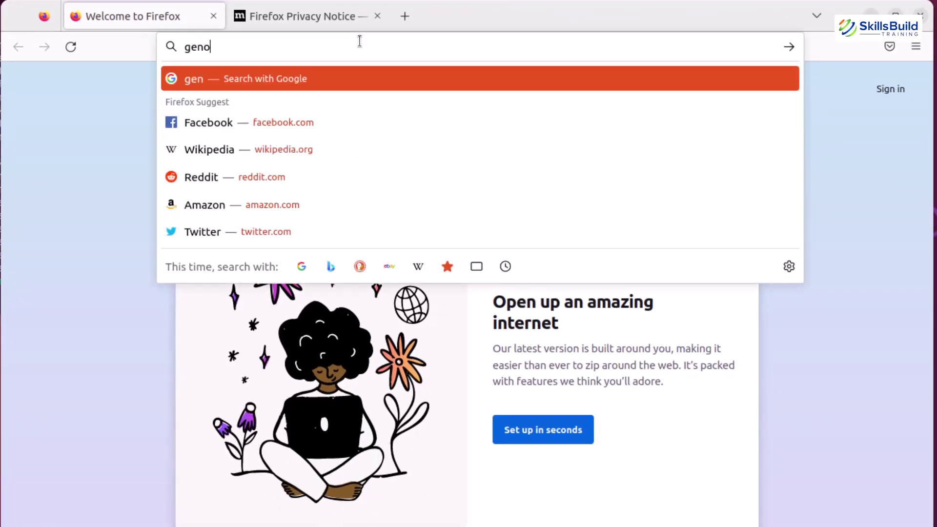
pyautogui.write(' look')
pyautogui.press('Return')
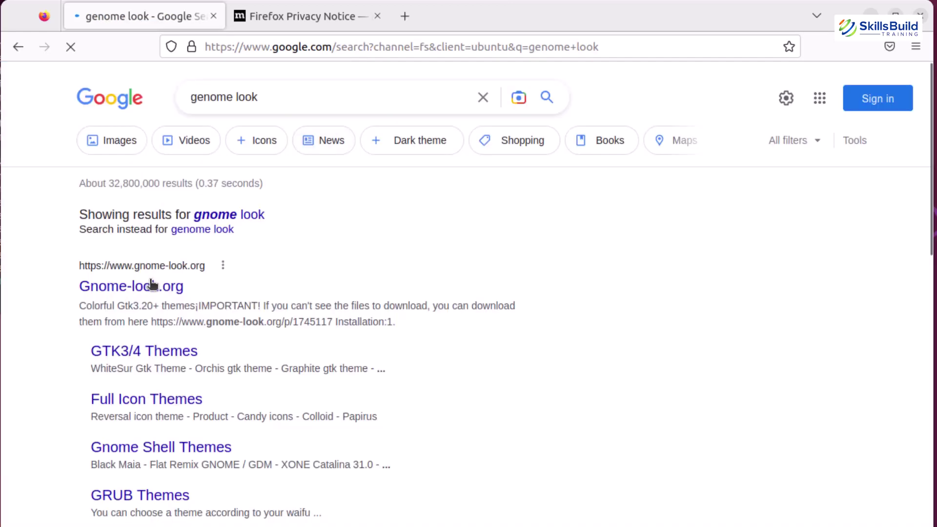
pyautogui.click(150, 290)
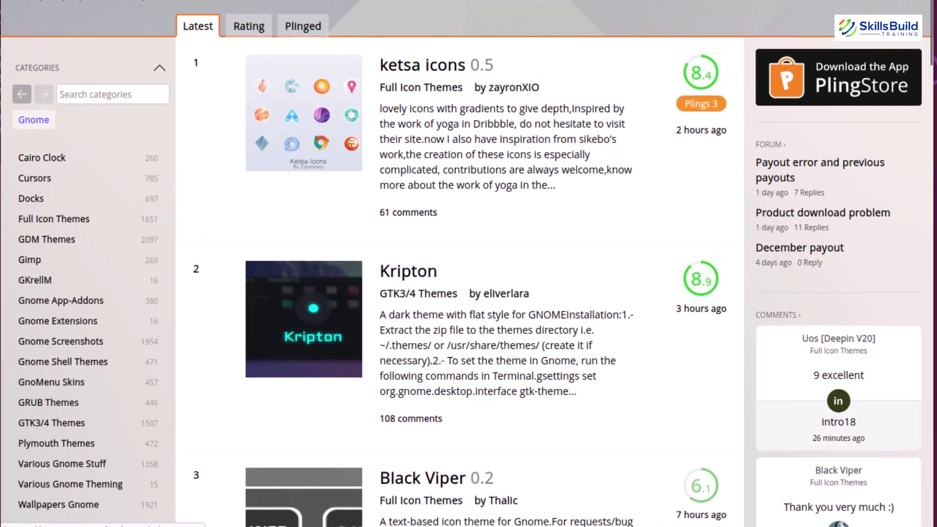
# Search the site for "material" and open the downloadable files list of Material GTK Themes
pyautogui.write('material')
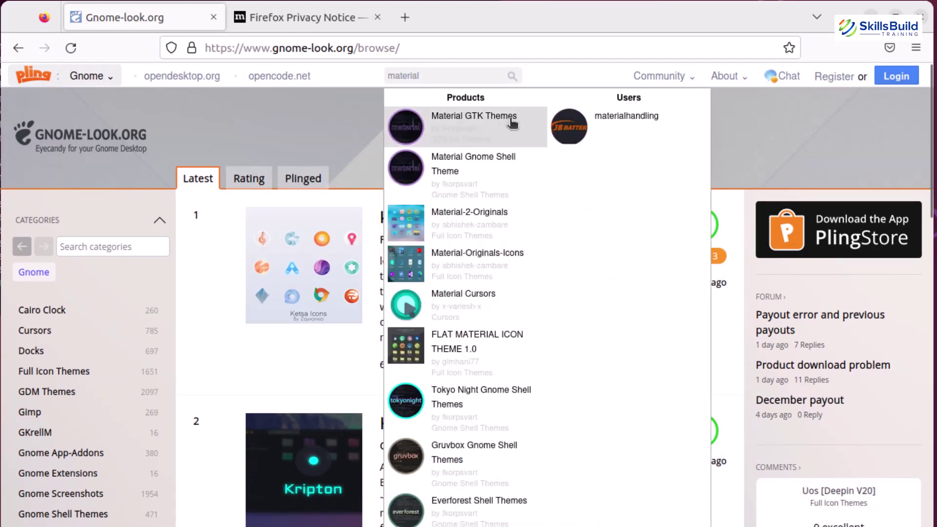
pyautogui.click(452, 130)
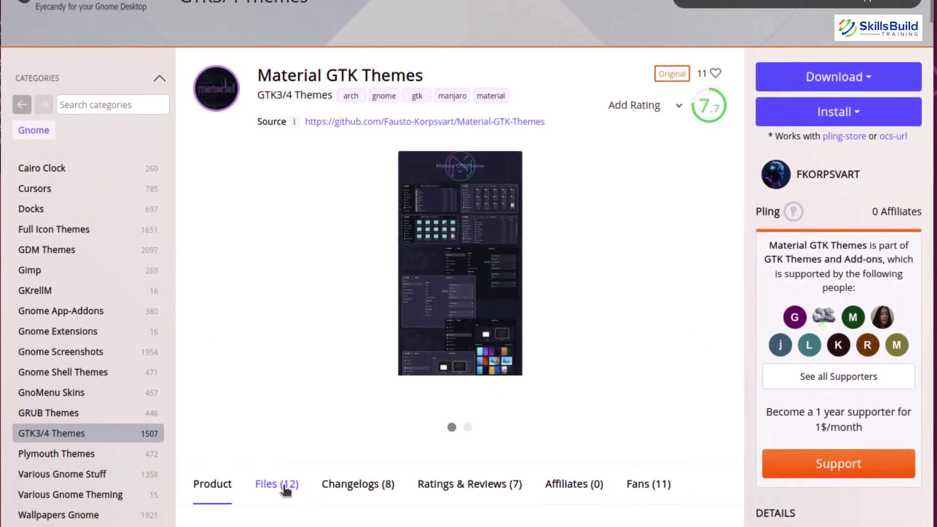
pyautogui.click(283, 458)
pyautogui.scroll(-3, 299, 391)
pyautogui.scroll(-3, 300, 340)
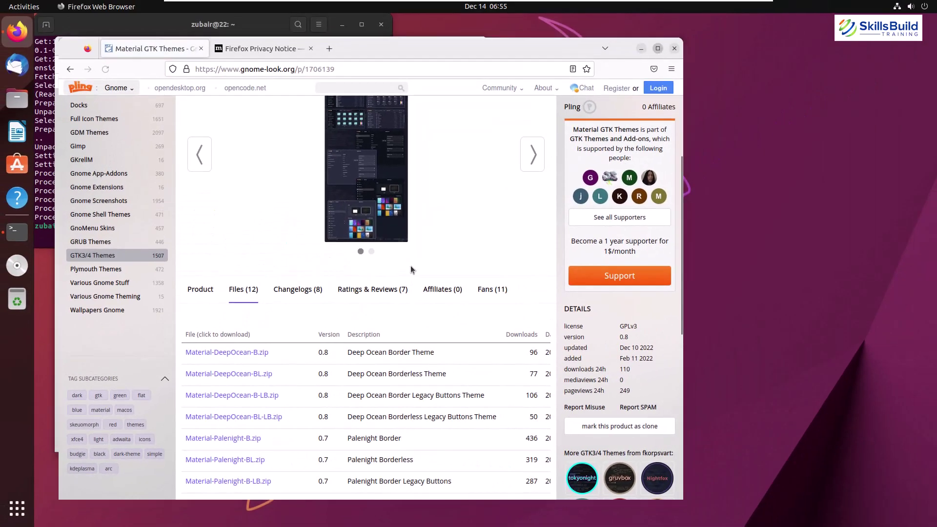
# Maximize the browser window and download Material-DeepOcean-B.zip, the Deep Ocean Border Theme
pyautogui.press('super+Up')
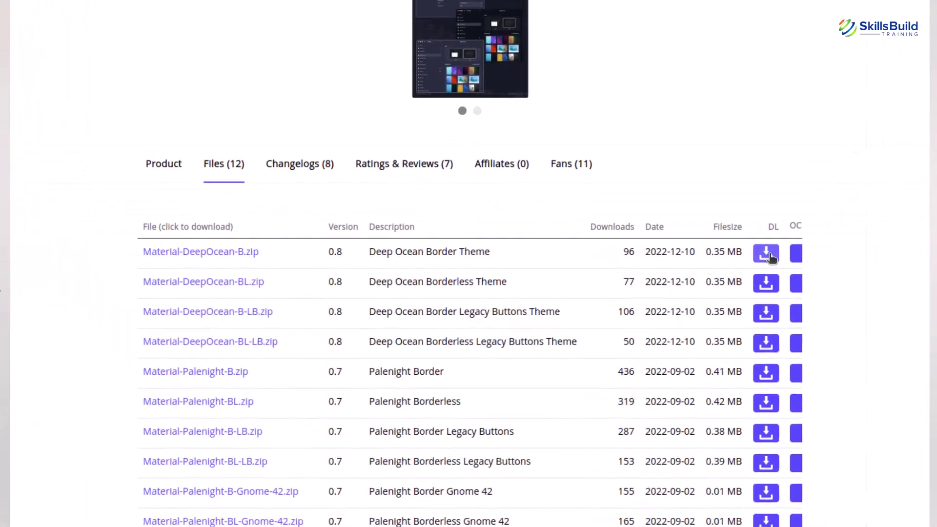
pyautogui.click(707, 315)
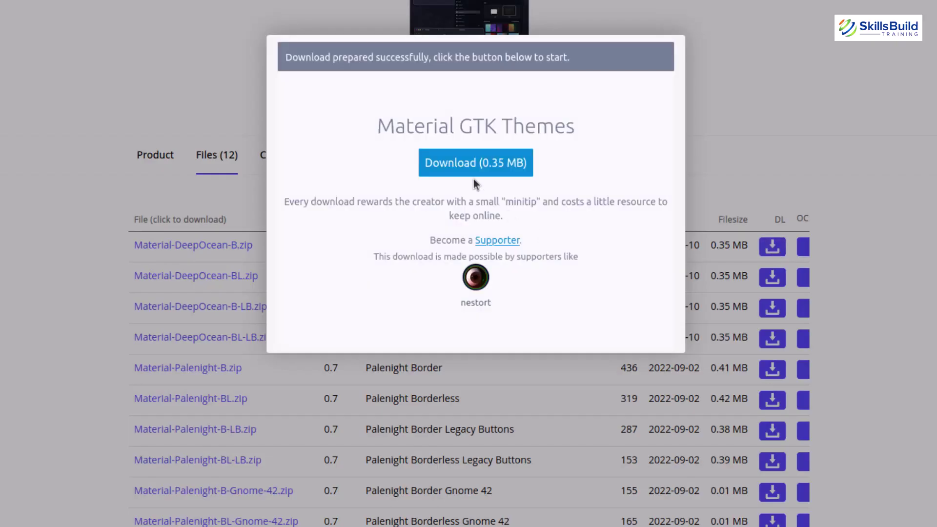
pyautogui.click(474, 168)
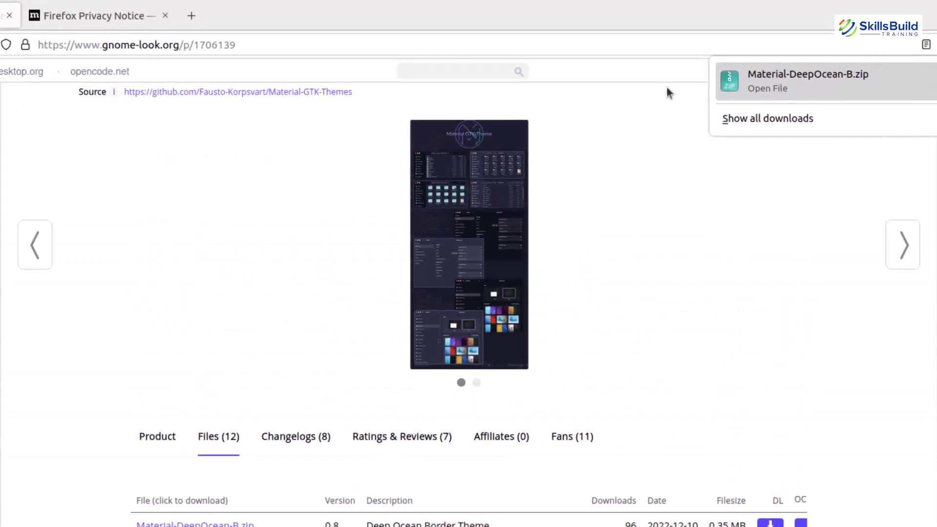
# Search the site for "desert dark icons" and open the Desert-Dark-Icons page
pyautogui.click(473, 69)
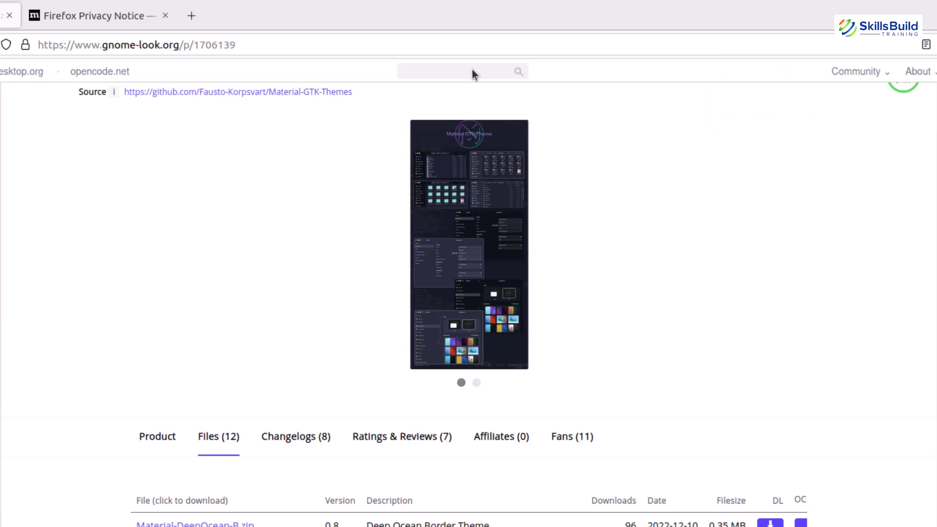
pyautogui.write('desert dark ico')
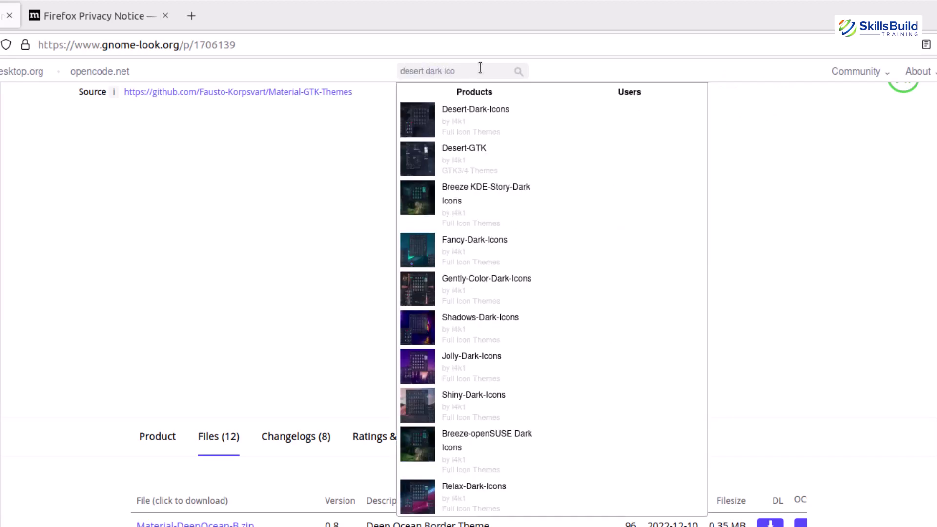
pyautogui.write('ns')
pyautogui.click(483, 122)
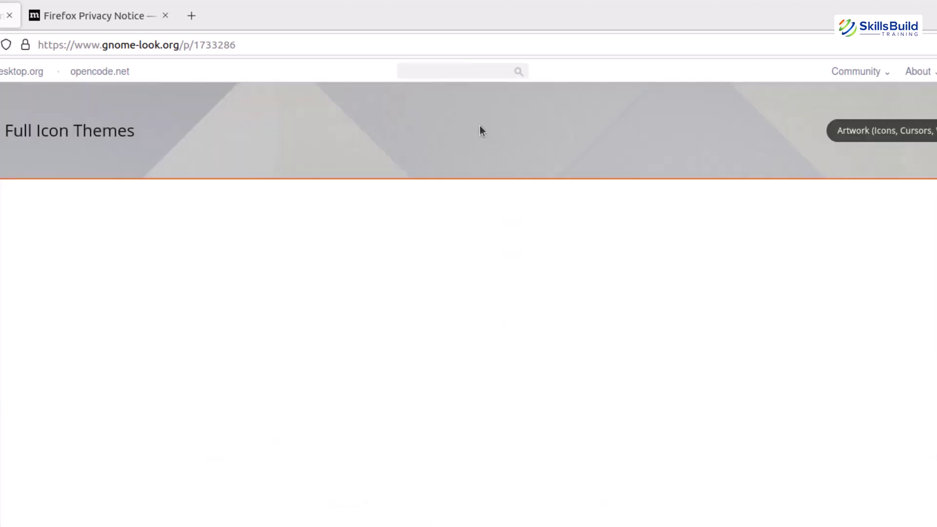
# Download Desert-Dark-Icons.tar.gz from the product's file list
pyautogui.scroll(-3, 211, 455)
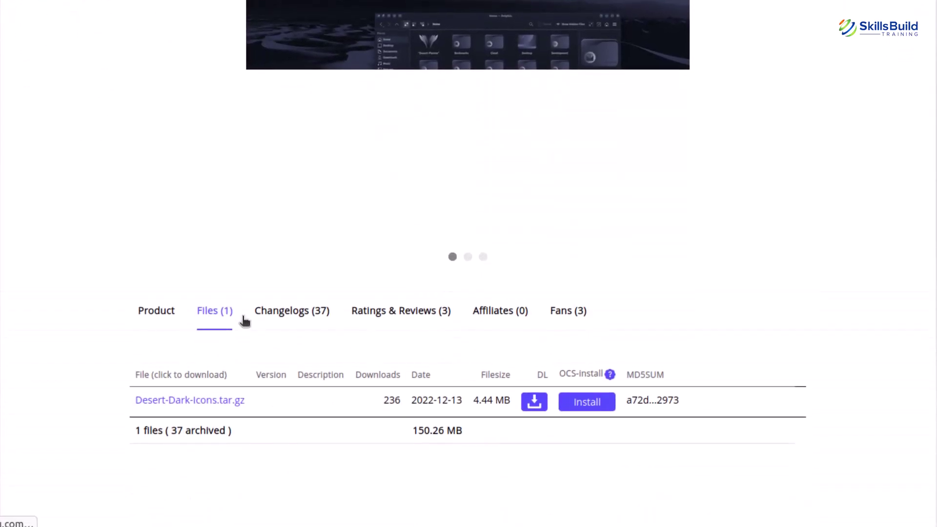
pyautogui.click(534, 399)
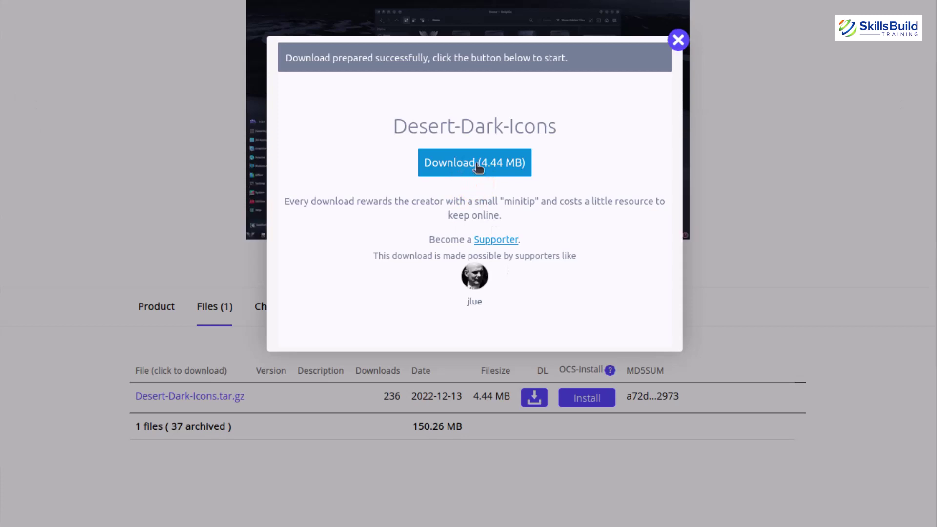
pyautogui.click(478, 167)
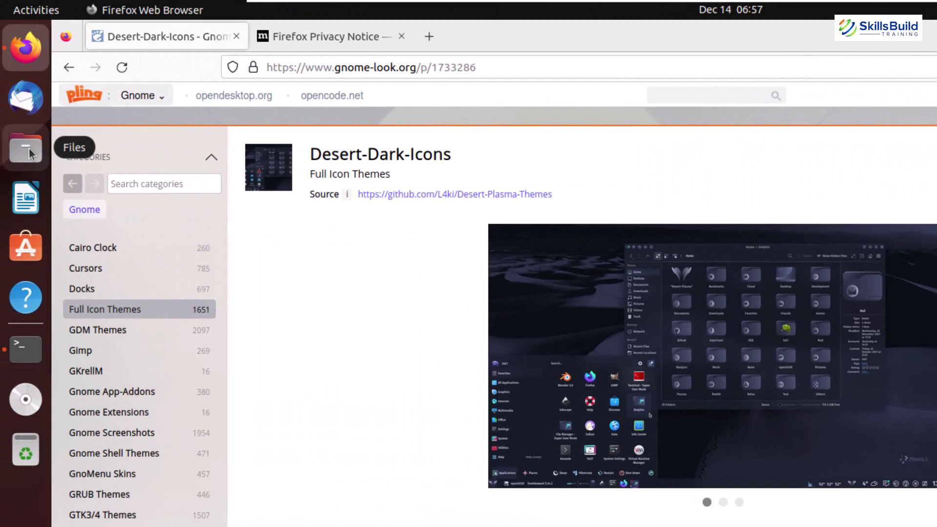
# Switch to Files and extract Material-DeepOcean-B.zip and Desert-Dark-Icons.tar.gz in the Downloads folder
pyautogui.click(28, 147)
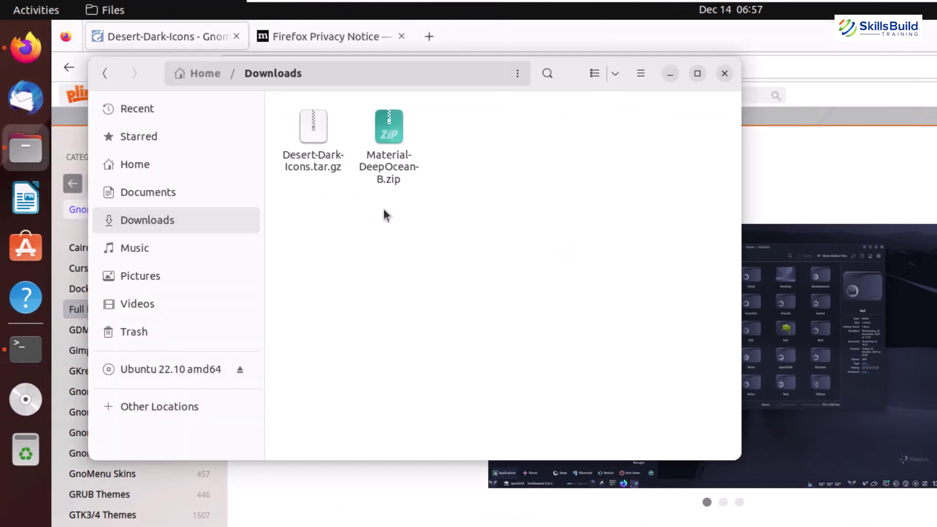
pyautogui.rightClick(391, 134)
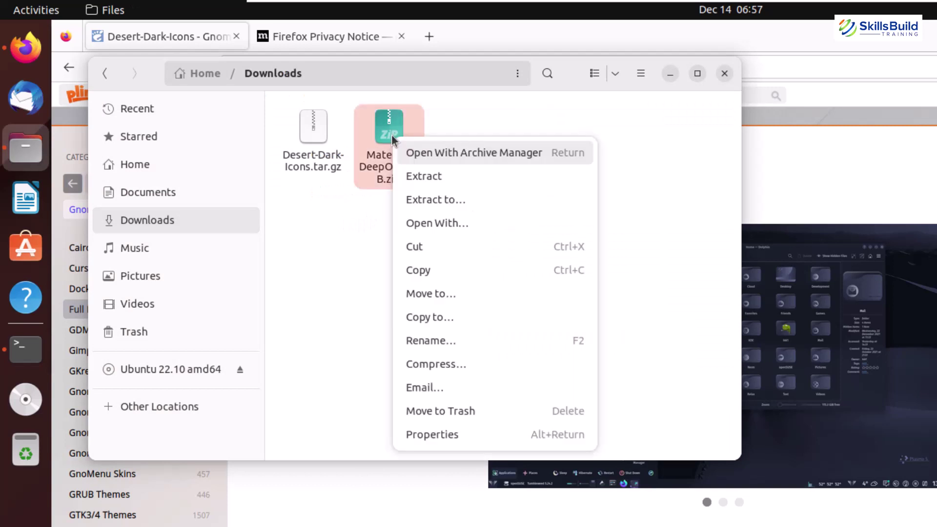
pyautogui.click(414, 177)
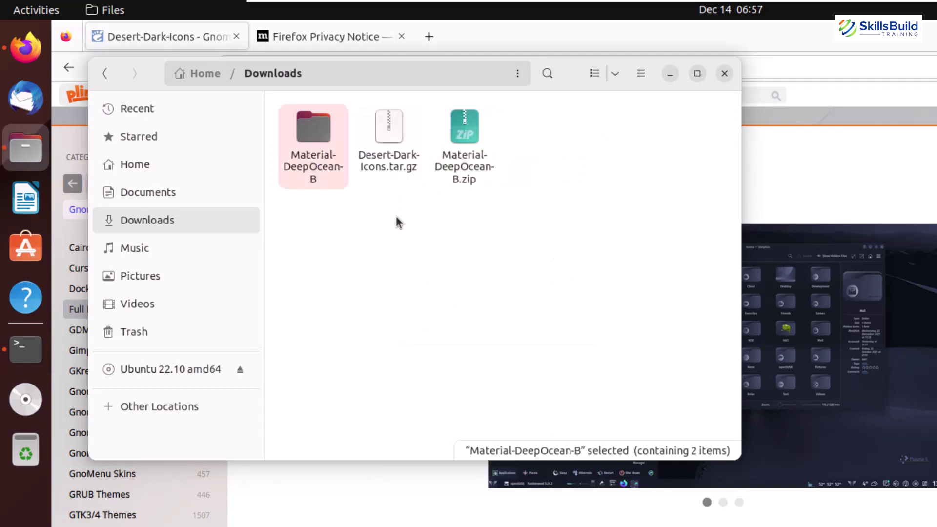
pyautogui.rightClick(387, 134)
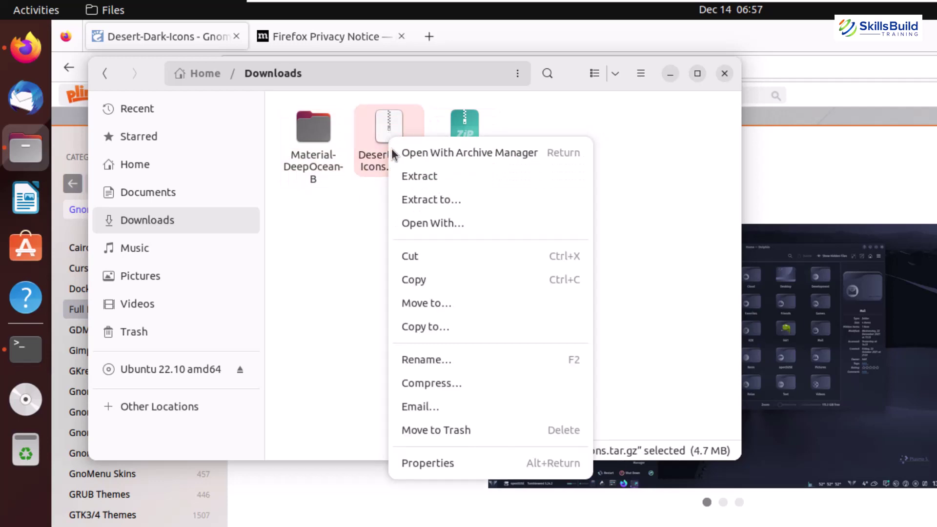
pyautogui.click(406, 175)
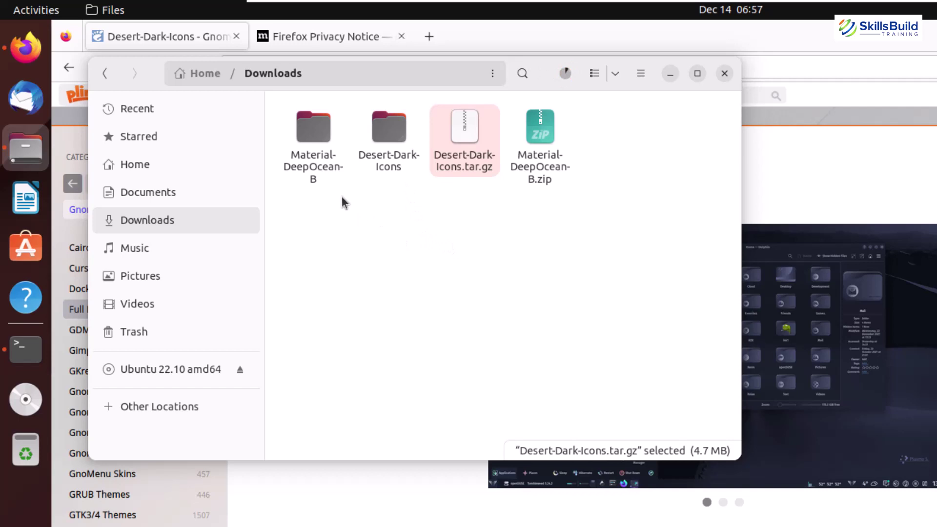
# Copy the extracted Material-DeepOcean-B folder, go to the Home folder and show hidden files
pyautogui.rightClick(309, 130)
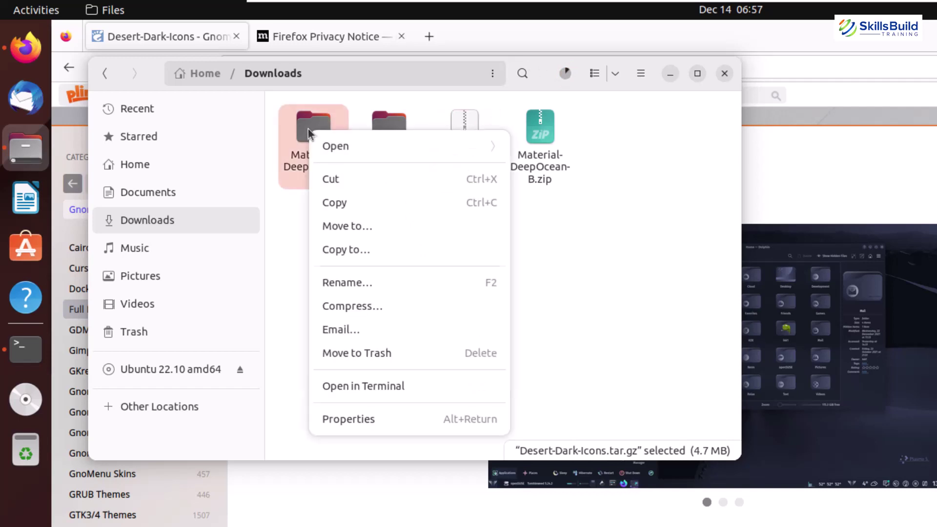
pyautogui.click(338, 204)
pyautogui.click(139, 166)
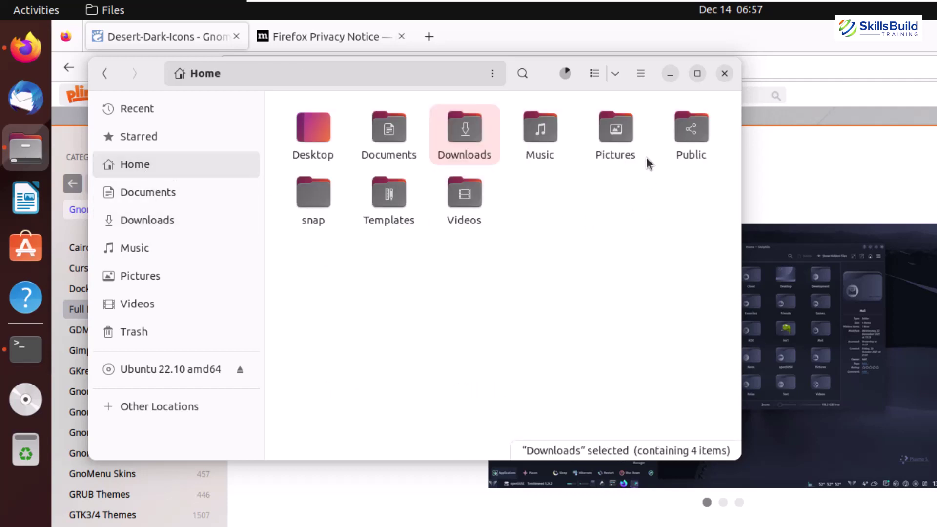
pyautogui.click(640, 74)
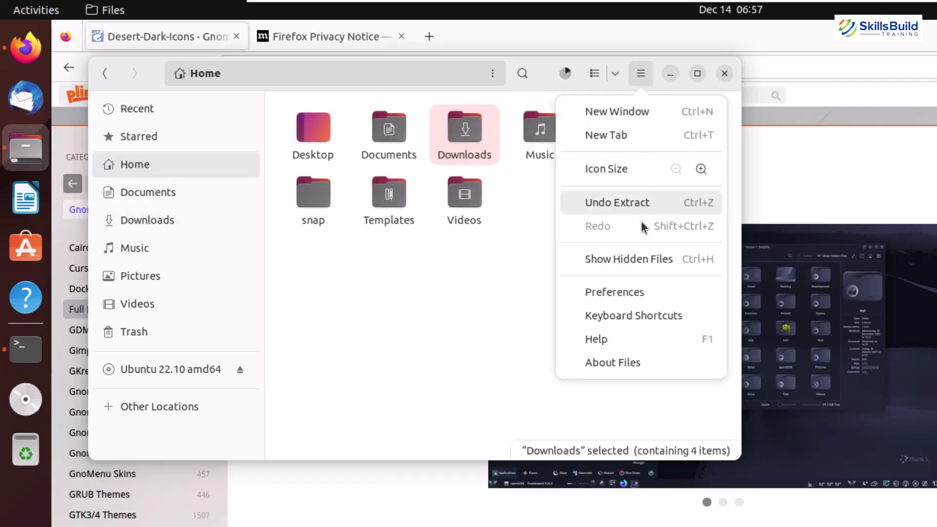
pyautogui.click(628, 261)
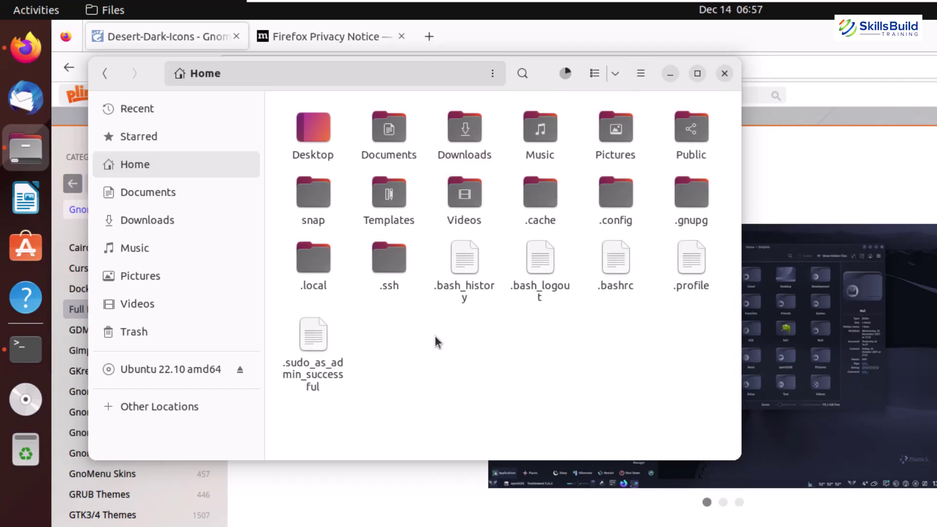
# Create a folder named .themes in Home and paste the copied Material-DeepOcean-B folder into it
pyautogui.rightClick(405, 316)
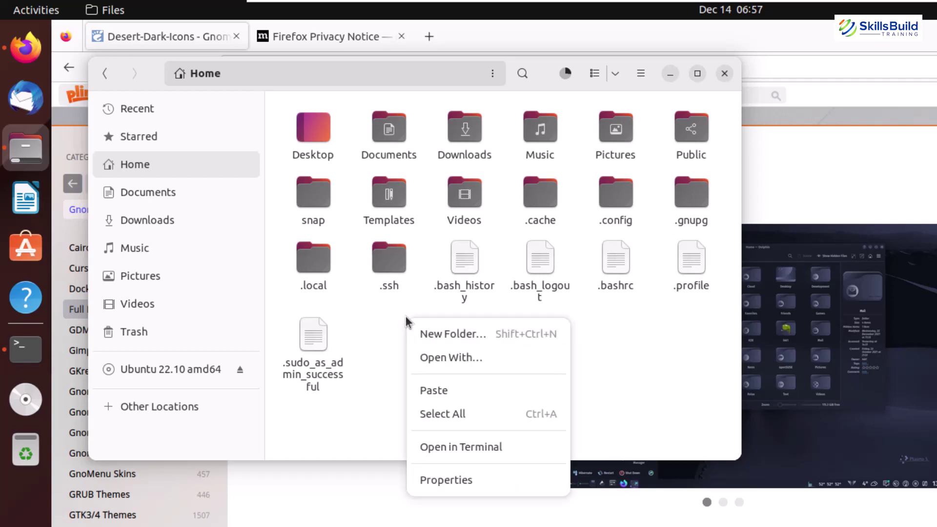
pyautogui.click(451, 330)
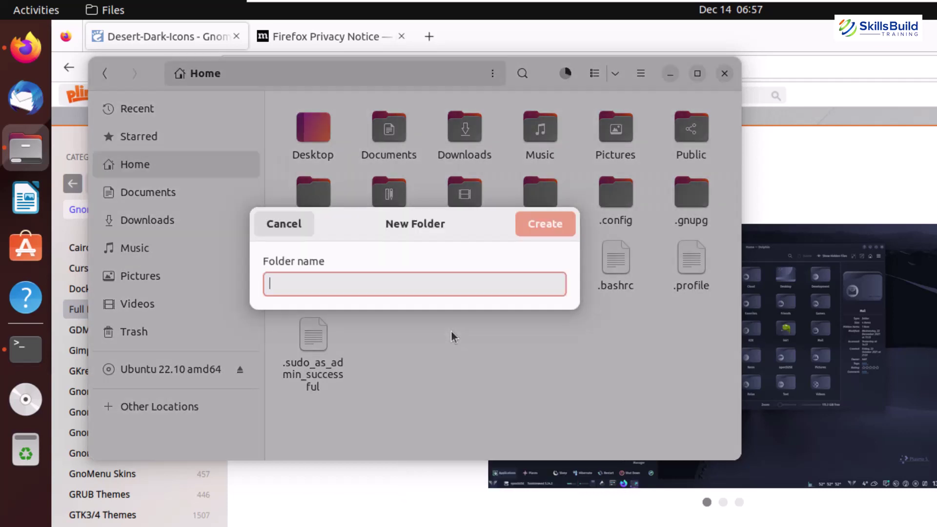
pyautogui.write('.themes')
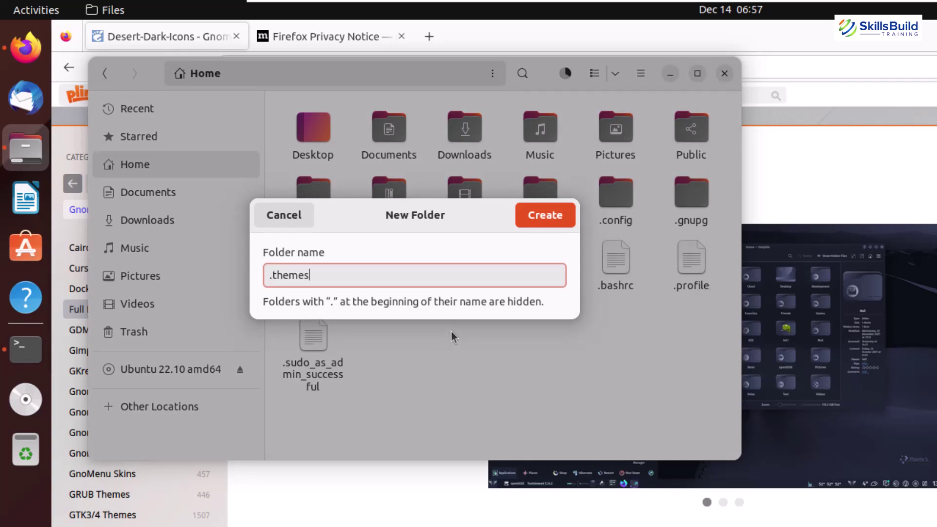
pyautogui.press('Return')
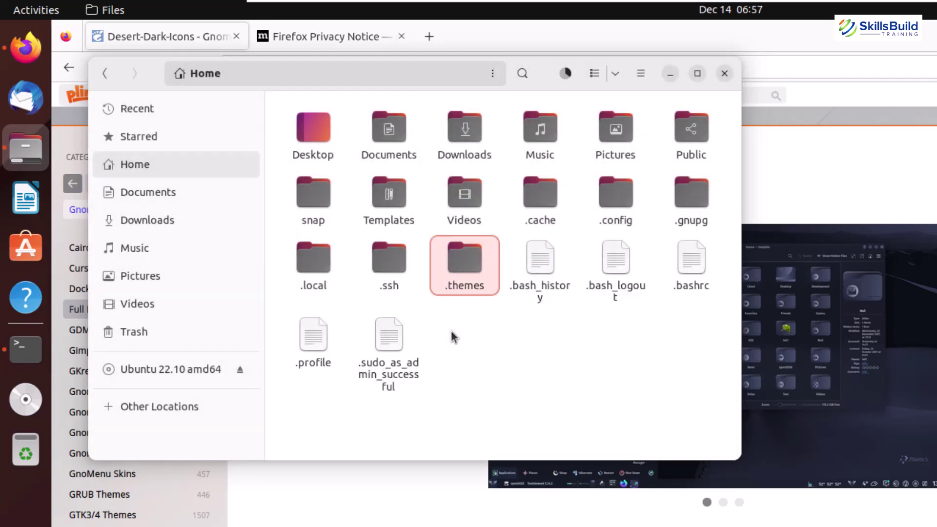
pyautogui.doubleClick(468, 262)
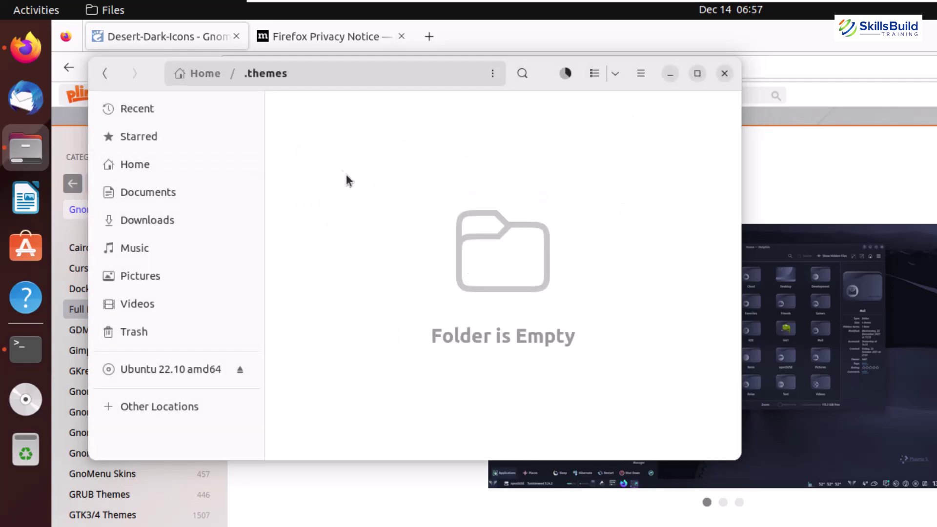
pyautogui.rightClick(330, 138)
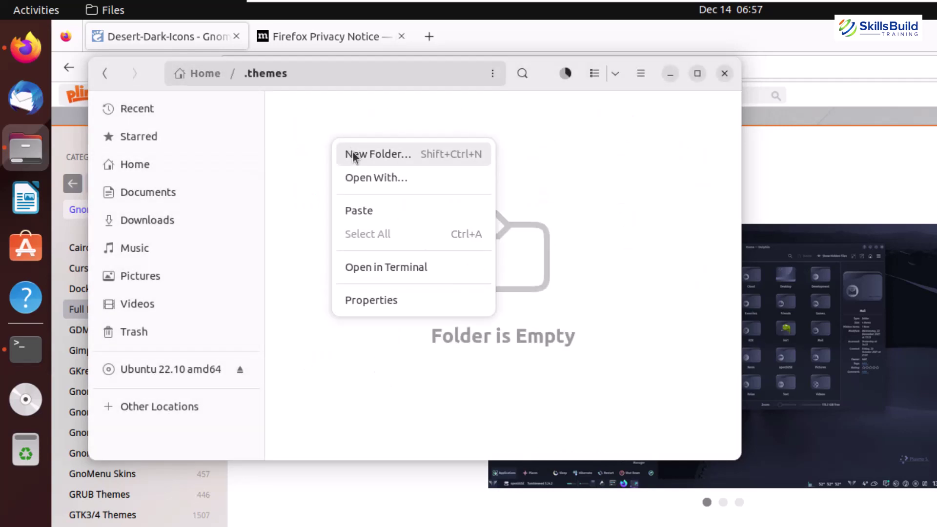
pyautogui.click(366, 210)
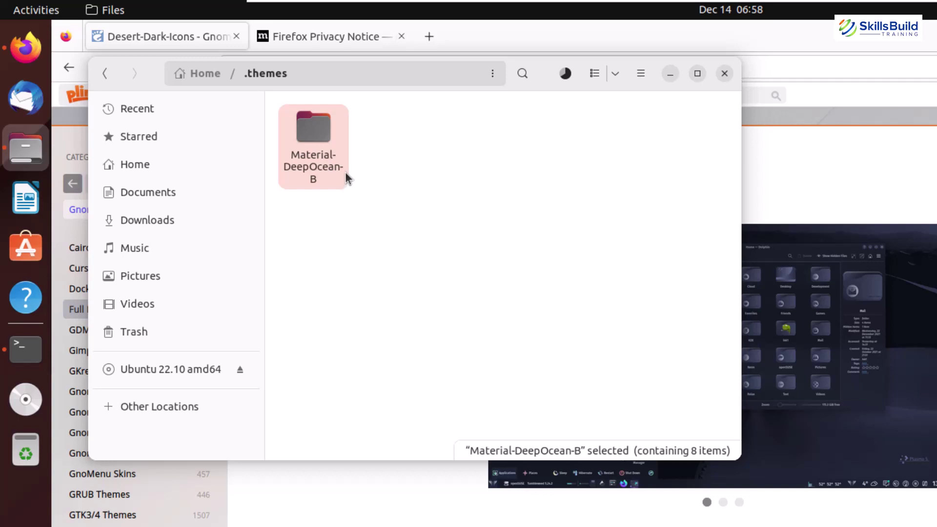
# Return to Downloads, check the extraction progress and copy the extracted Desert-Dark-Icons folder
pyautogui.click(169, 220)
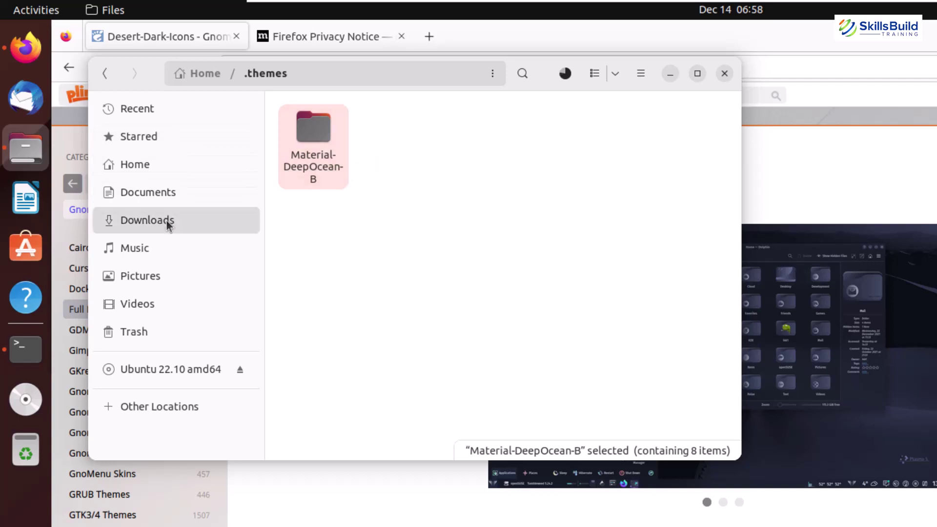
pyautogui.click(564, 73)
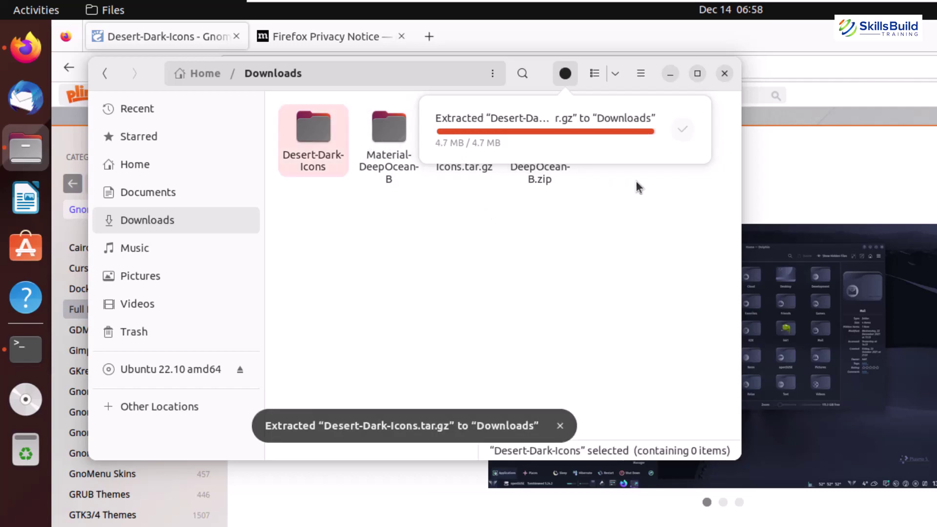
pyautogui.rightClick(309, 121)
pyautogui.click(338, 193)
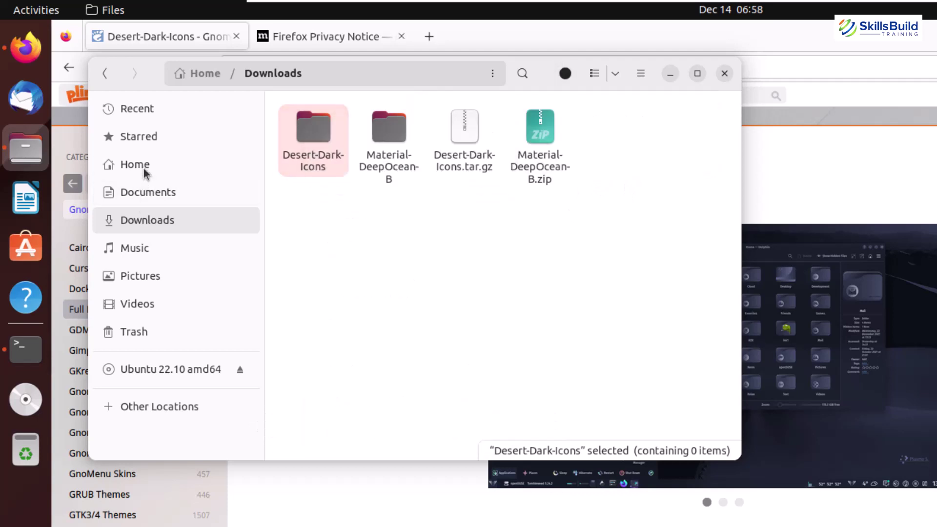
# Create a folder named .icons in the Home folder
pyautogui.click(172, 167)
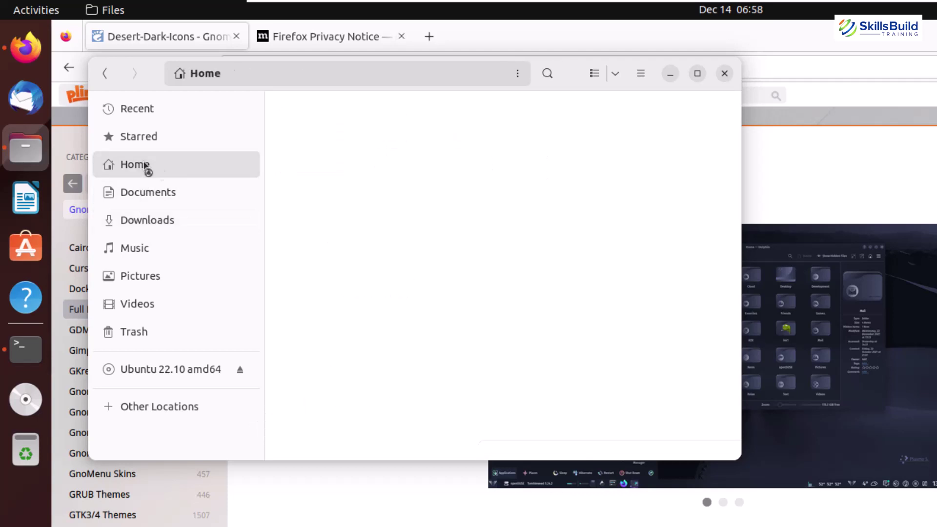
pyautogui.rightClick(485, 323)
pyautogui.click(502, 340)
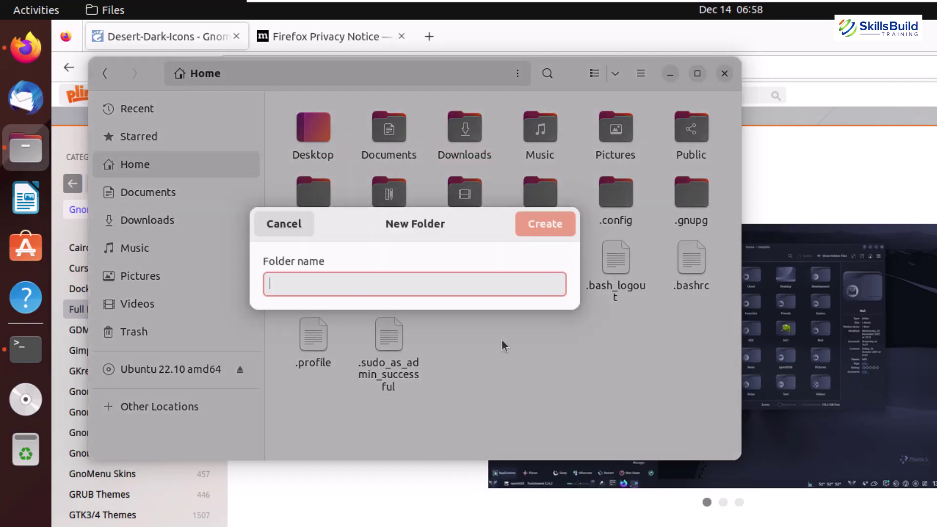
pyautogui.write('.')
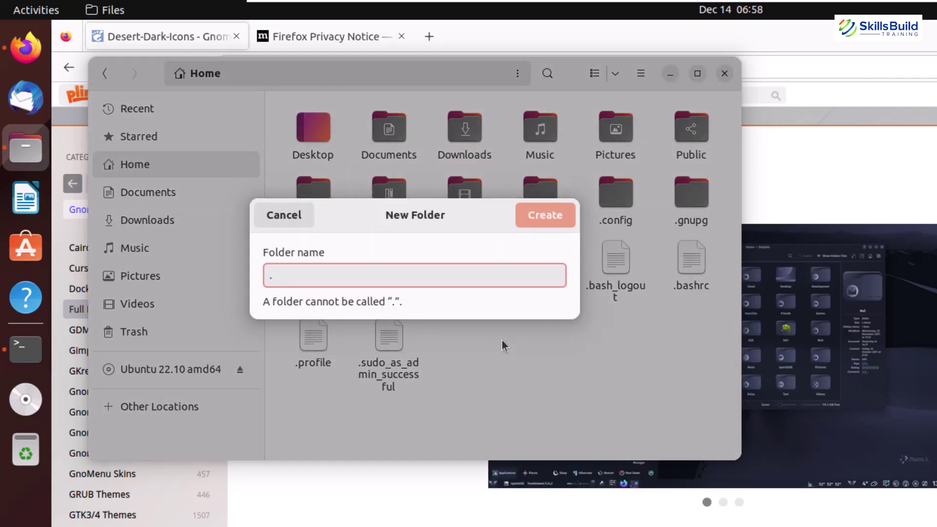
pyautogui.write('icons')
pyautogui.press('Return')
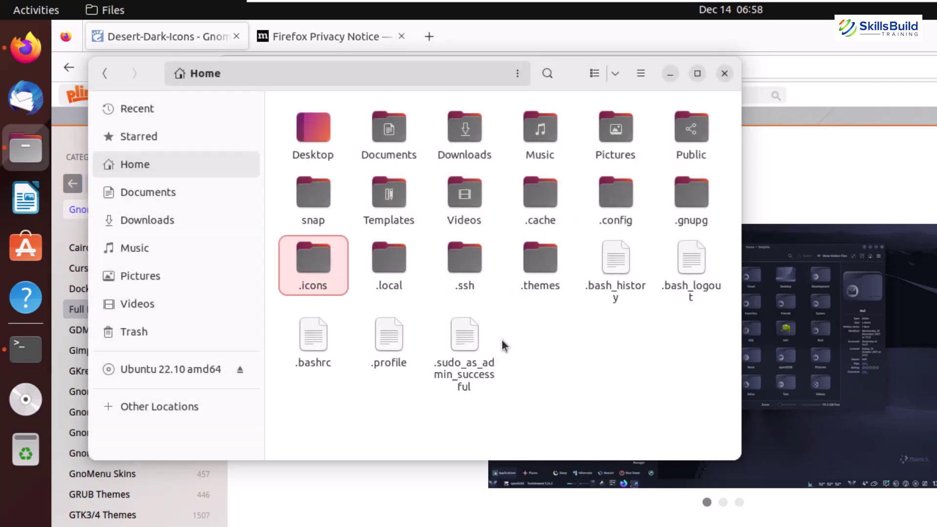
# Open the .icons folder and paste the copied Desert-Dark-Icons folder into it
pyautogui.doubleClick(313, 259)
pyautogui.rightClick(345, 171)
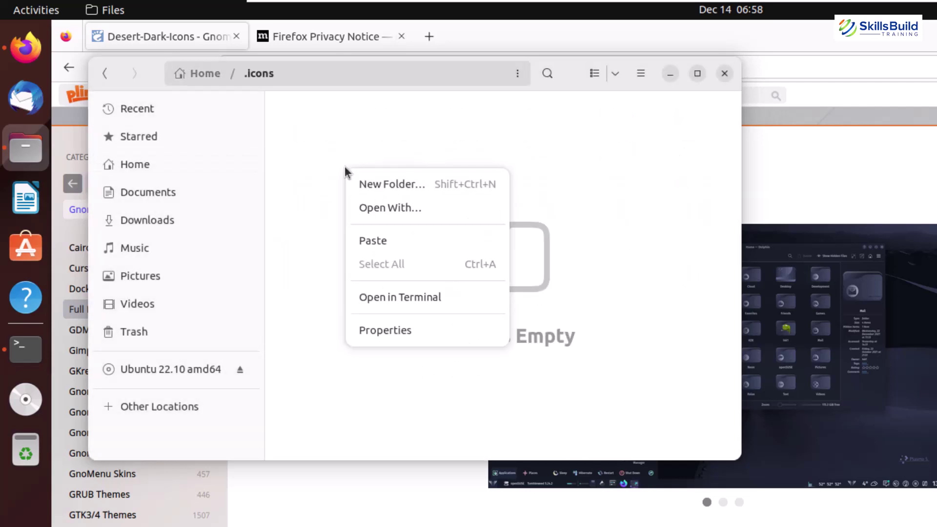
pyautogui.click(379, 241)
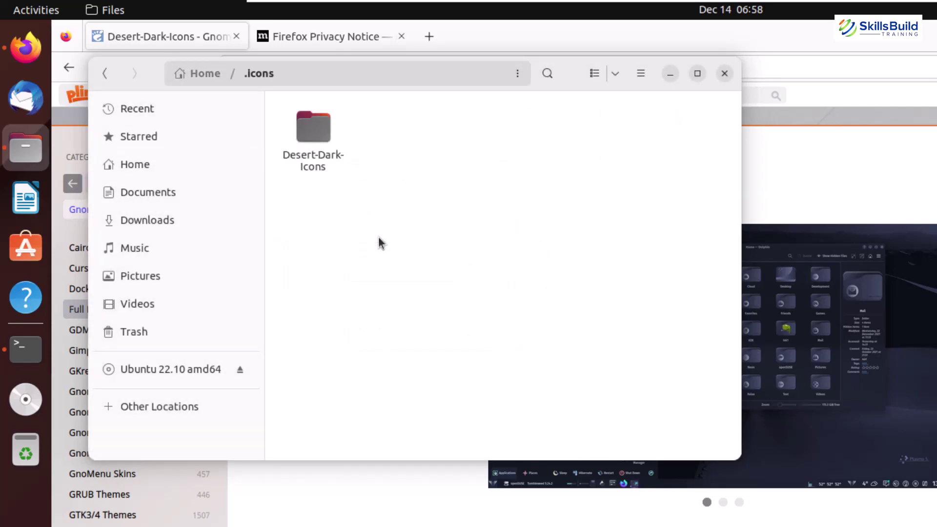
# Look over the two downloaded archives in Downloads, view the Home folder and return to Downloads
pyautogui.click(154, 219)
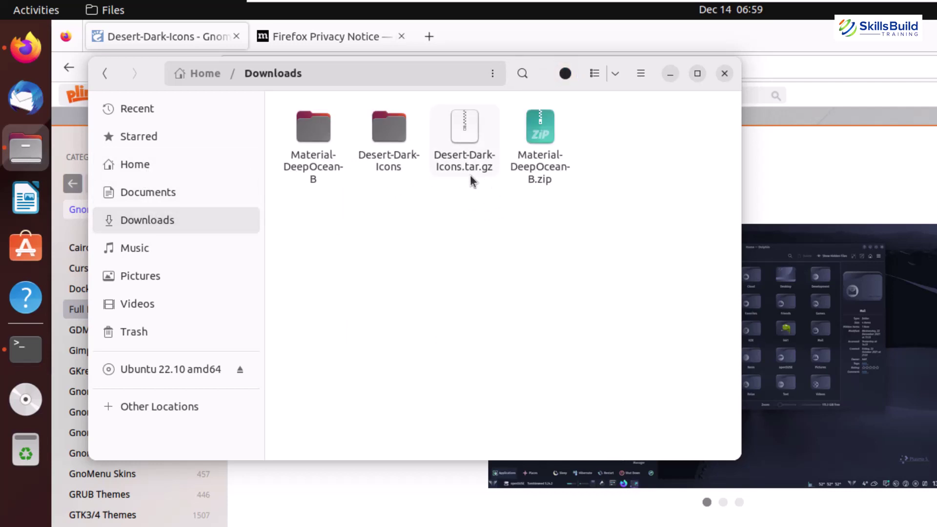
pyautogui.moveTo(458, 204); pyautogui.dragTo(578, 110)
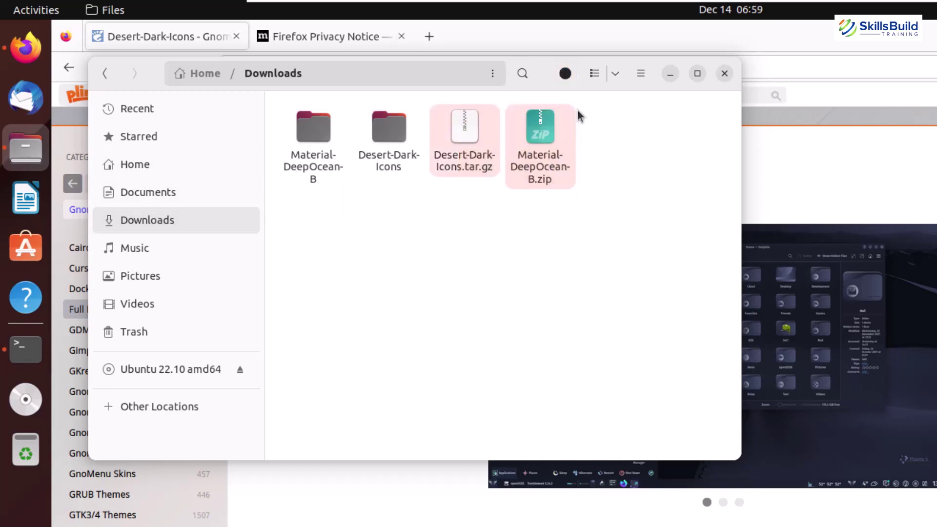
pyautogui.click(150, 165)
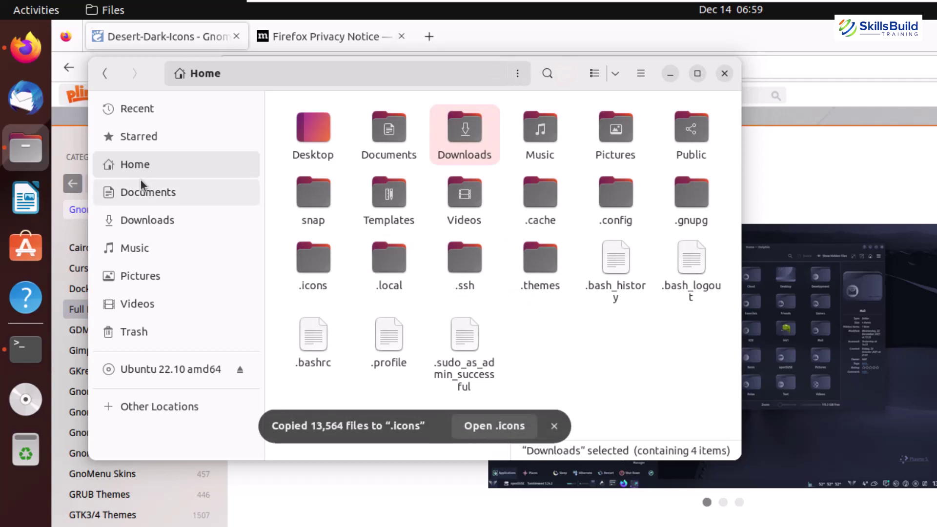
pyautogui.click(160, 218)
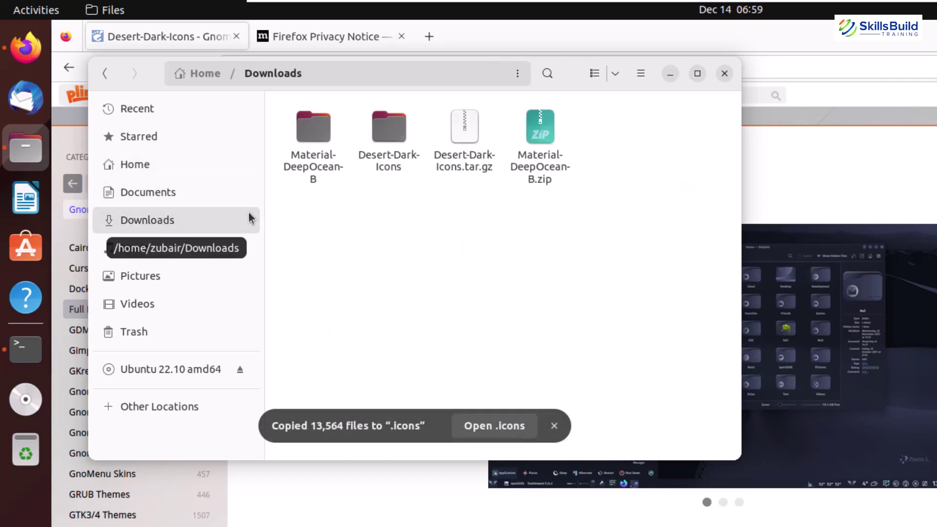
# Return to the Home folder, open Tweaks and check the warning beside the Shell theme in the Appearance settings
pyautogui.click(152, 159)
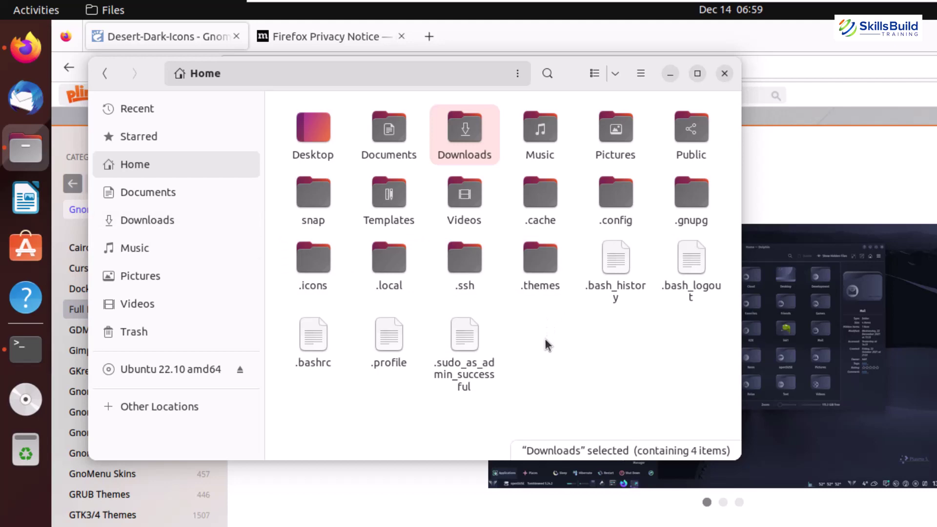
pyautogui.press('super')
pyautogui.write('tweak')
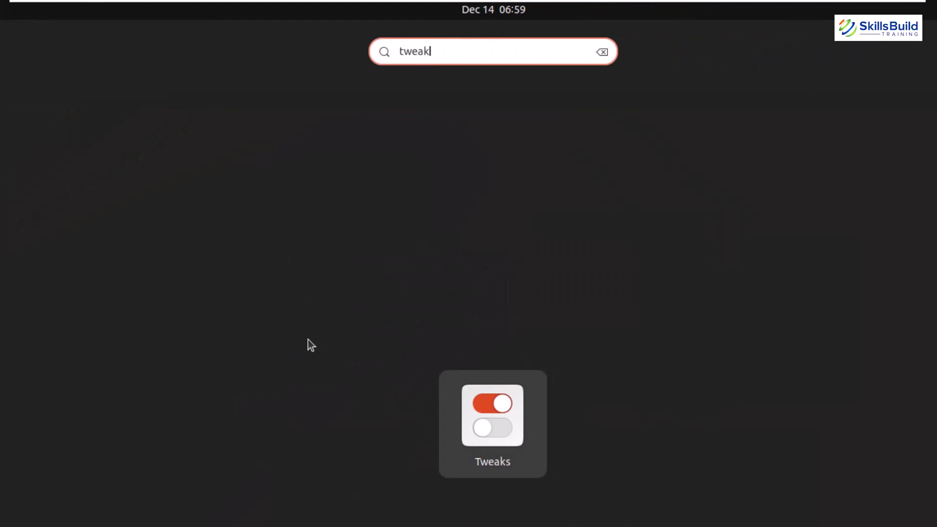
pyautogui.press('Return')
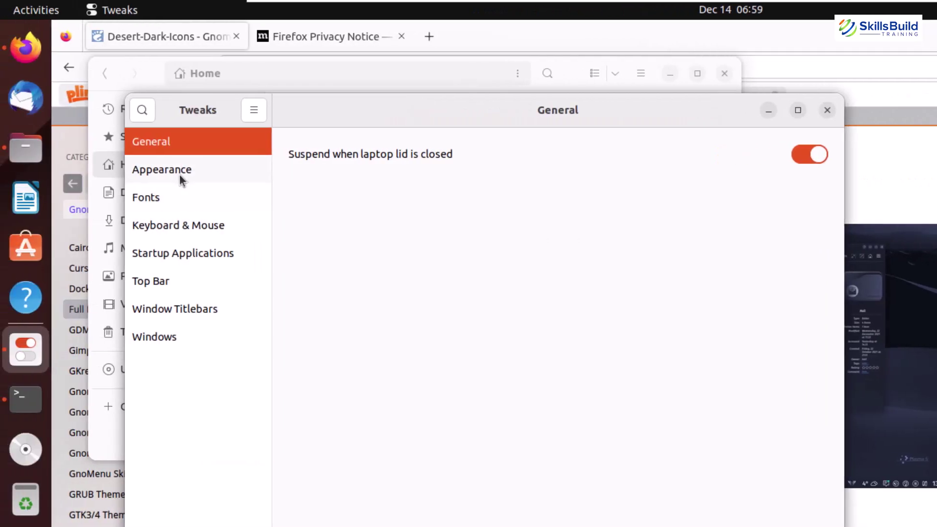
pyautogui.click(171, 167)
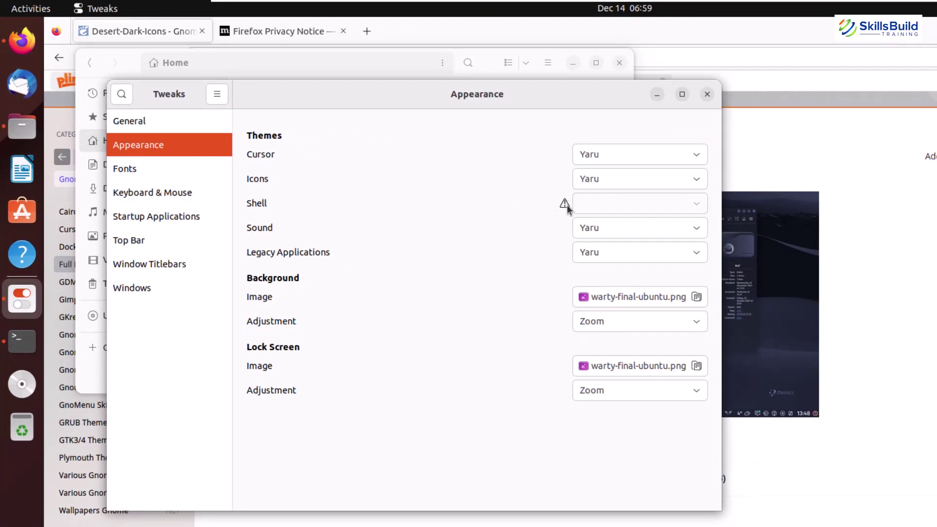
pyautogui.moveTo(566, 205)
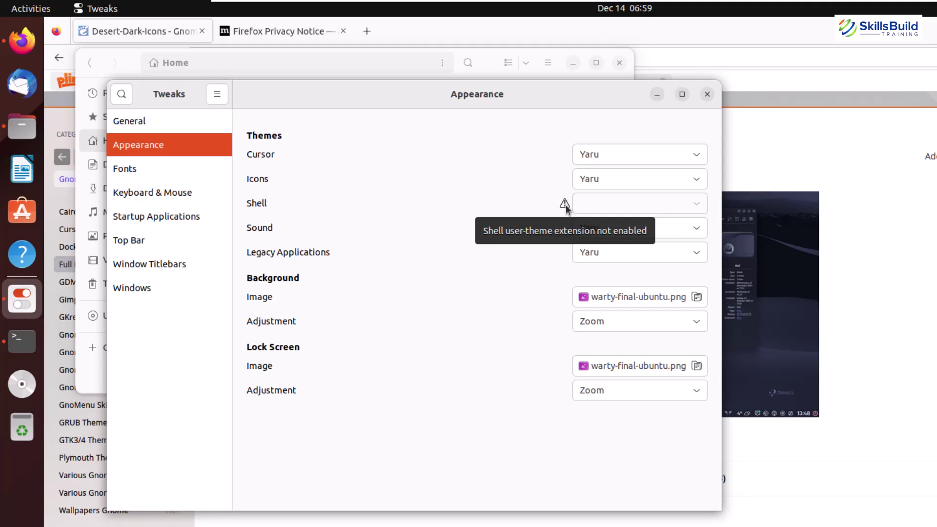
# Open Extension Manager, install the User Themes extension from the online catalogue and close Extension Manager
pyautogui.press('super')
pyautogui.write('exten')
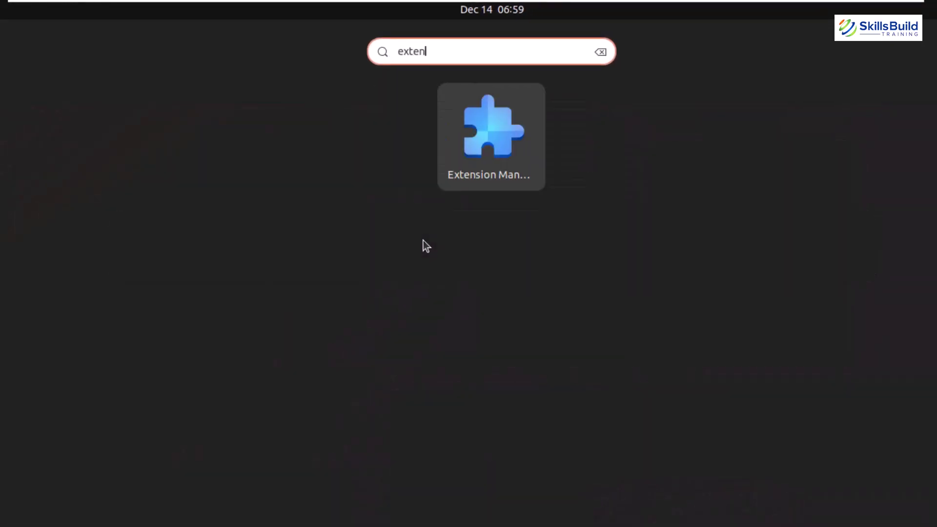
pyautogui.click(467, 121)
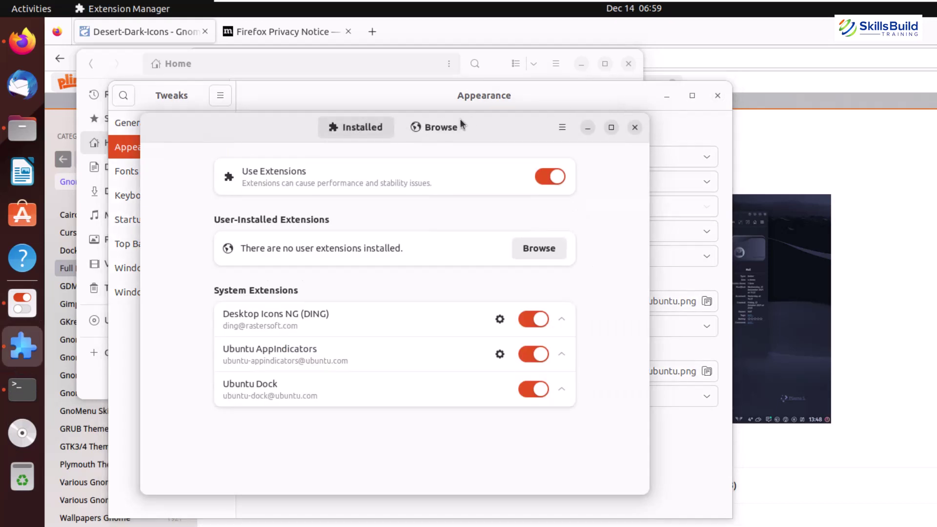
pyautogui.click(441, 127)
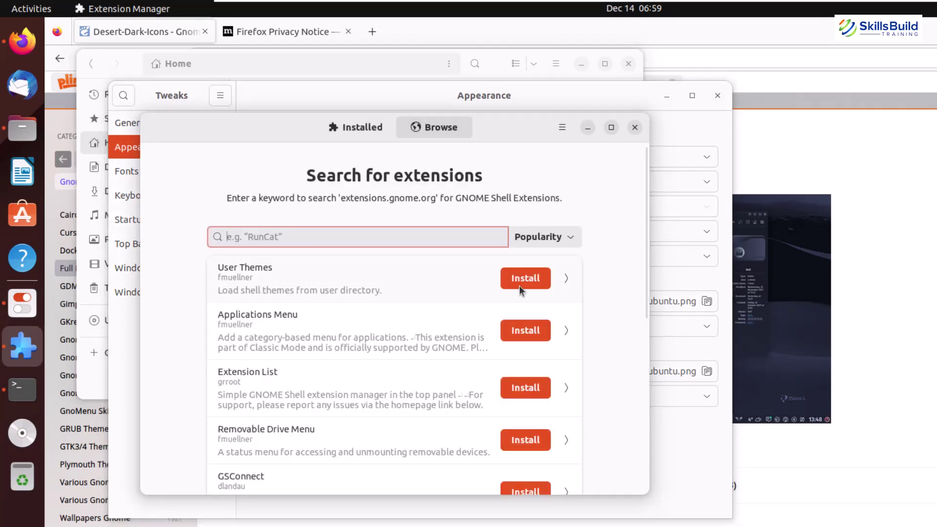
pyautogui.click(526, 283)
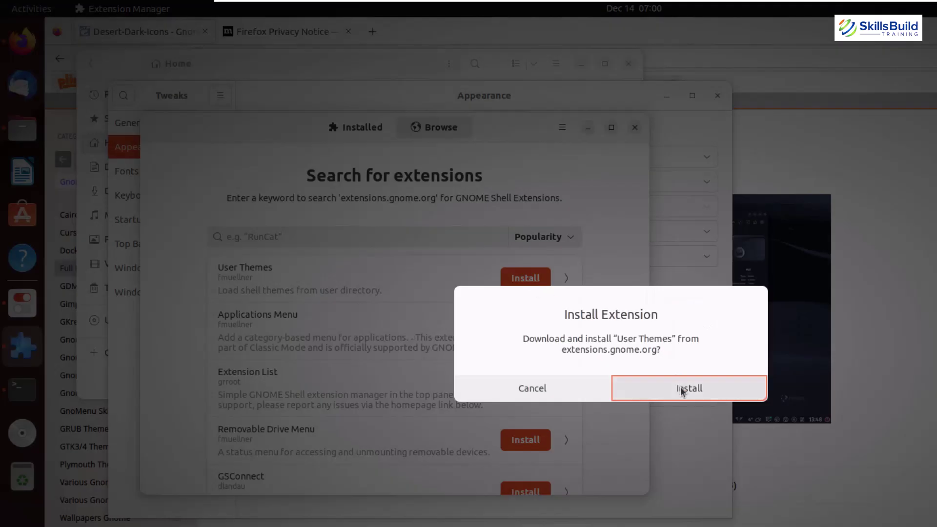
pyautogui.click(680, 388)
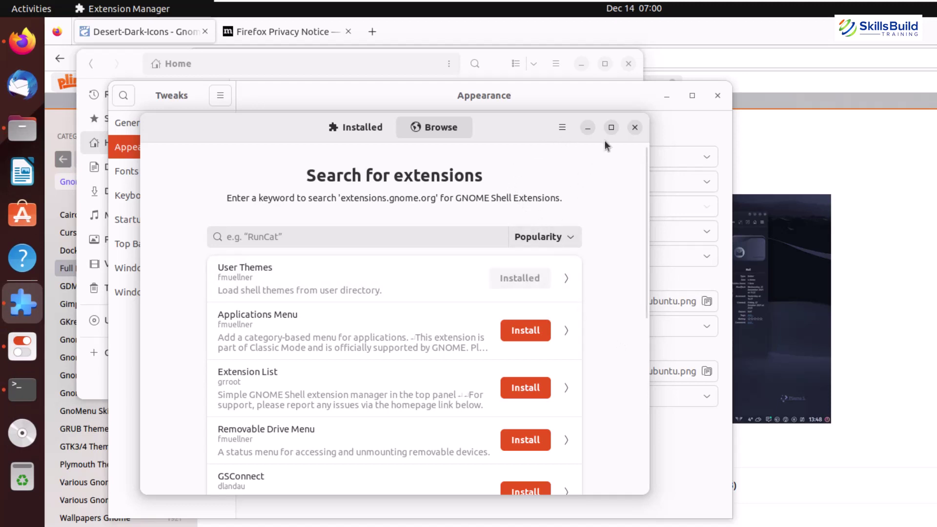
pyautogui.click(634, 127)
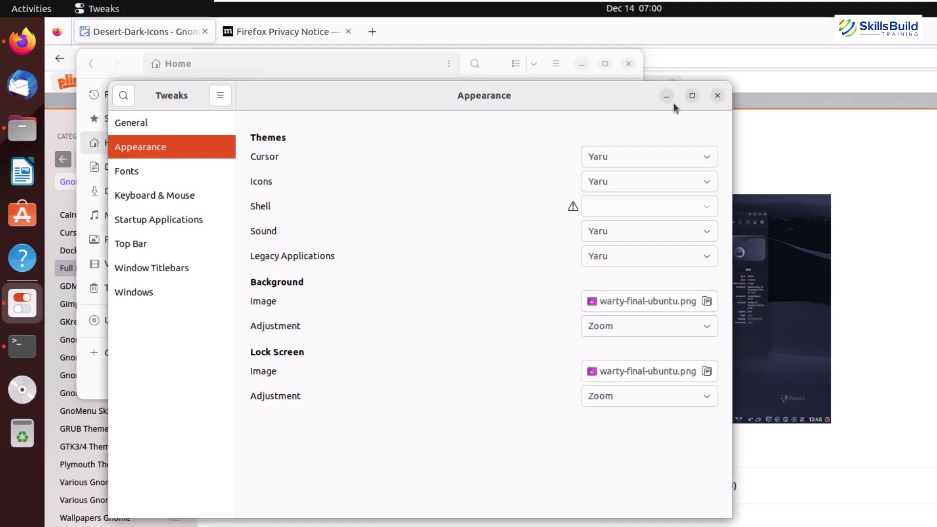
# Close Tweaks and reopen it at the Appearance settings to load the Shell theme options
pyautogui.click(716, 96)
pyautogui.press('super')
pyautogui.write('t')
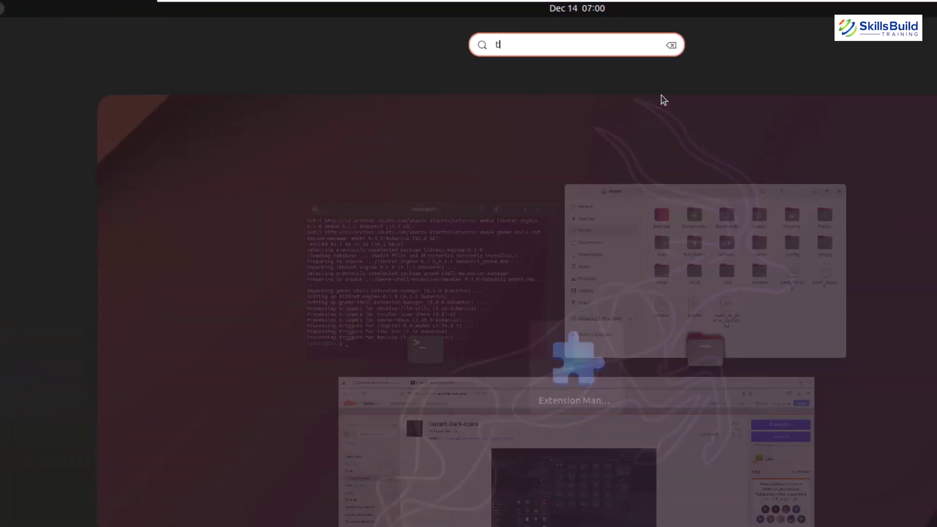
pyautogui.write('weak')
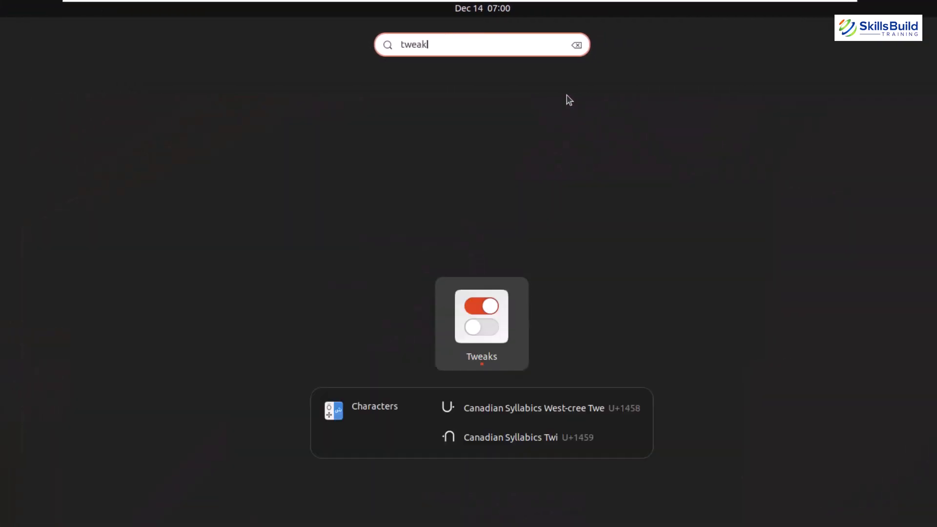
pyautogui.press('Escape')
pyautogui.press('Escape')
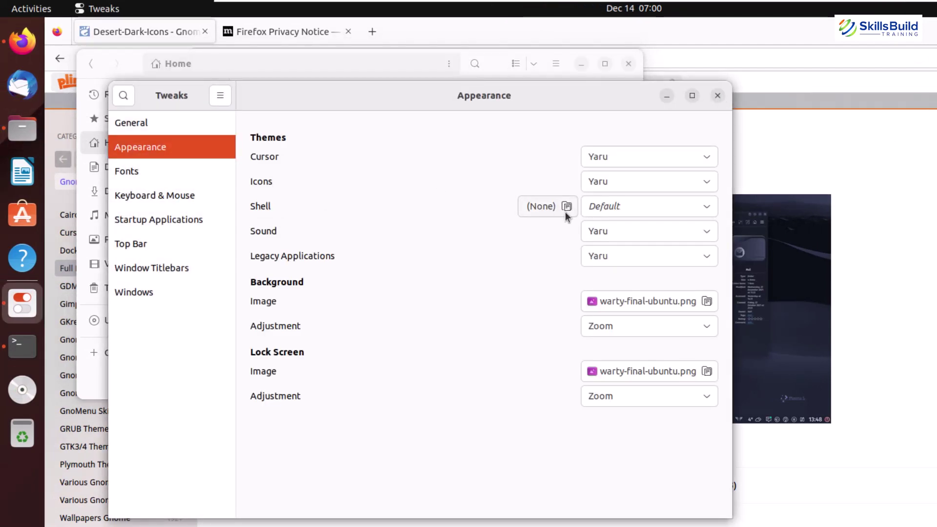
# Set the Legacy Applications theme to Material-DeepOcean-B and the Icons theme to DMZ-White
pyautogui.click(689, 251)
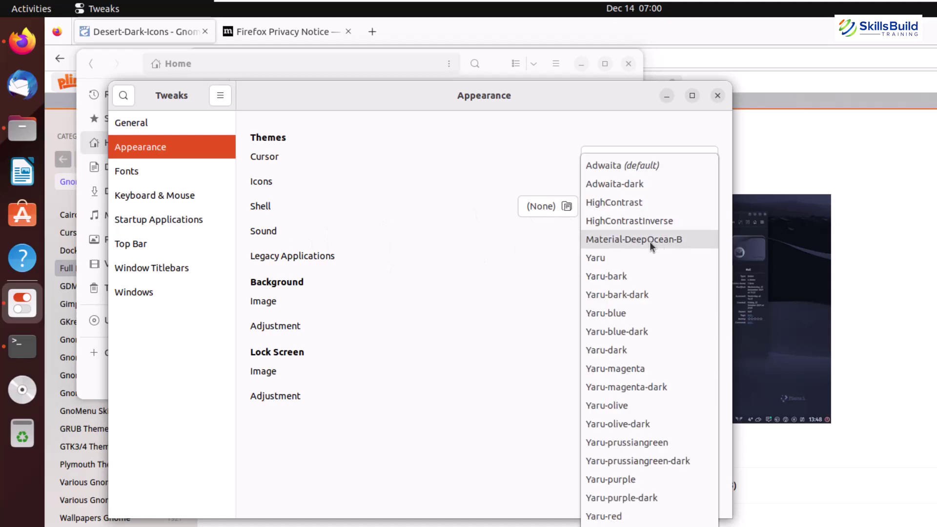
pyautogui.press('Escape')
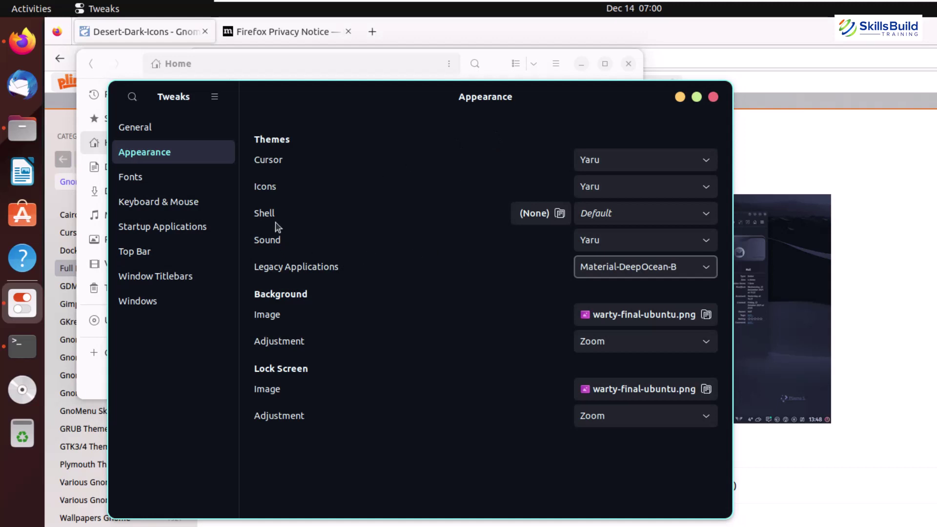
pyautogui.click(701, 188)
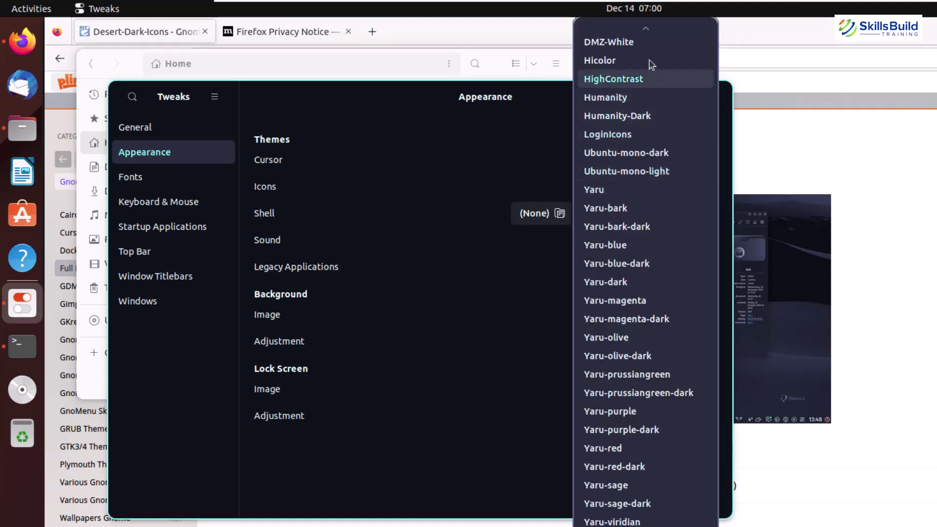
pyautogui.moveTo(645, 39)
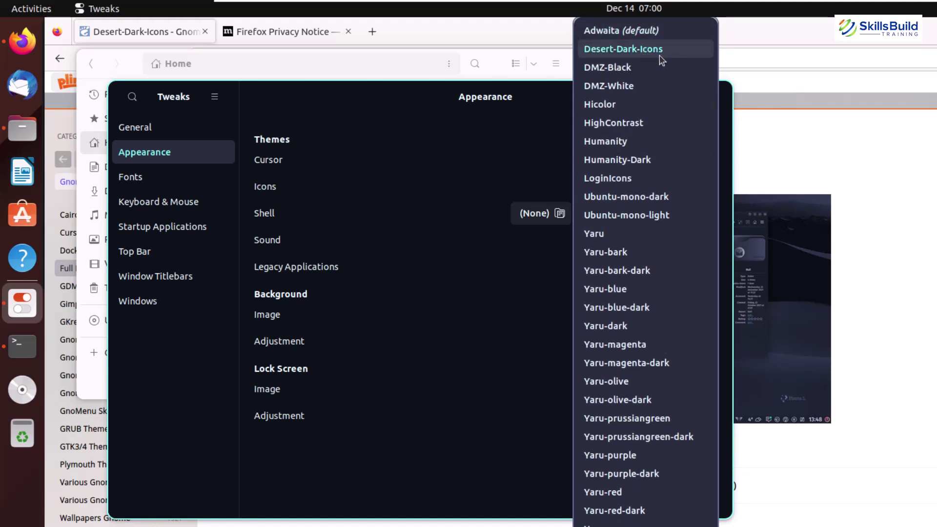
pyautogui.click(623, 89)
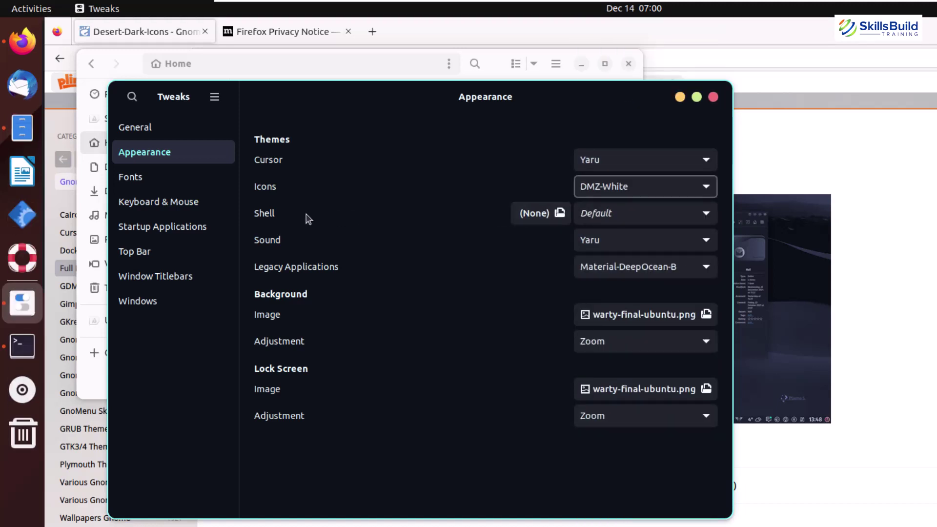
# Set the Shell theme to Material-DeepOcean-B, then view the Fonts settings and return to Appearance
pyautogui.click(688, 215)
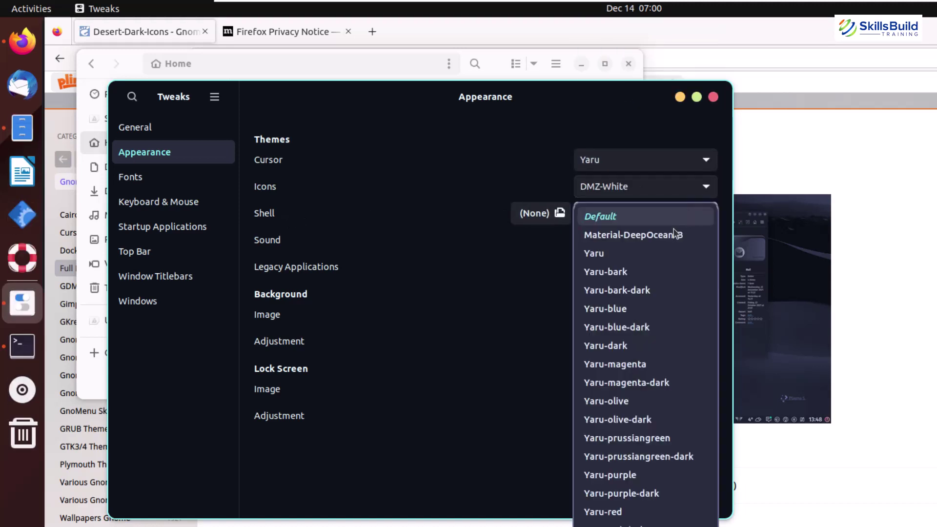
pyautogui.click(651, 241)
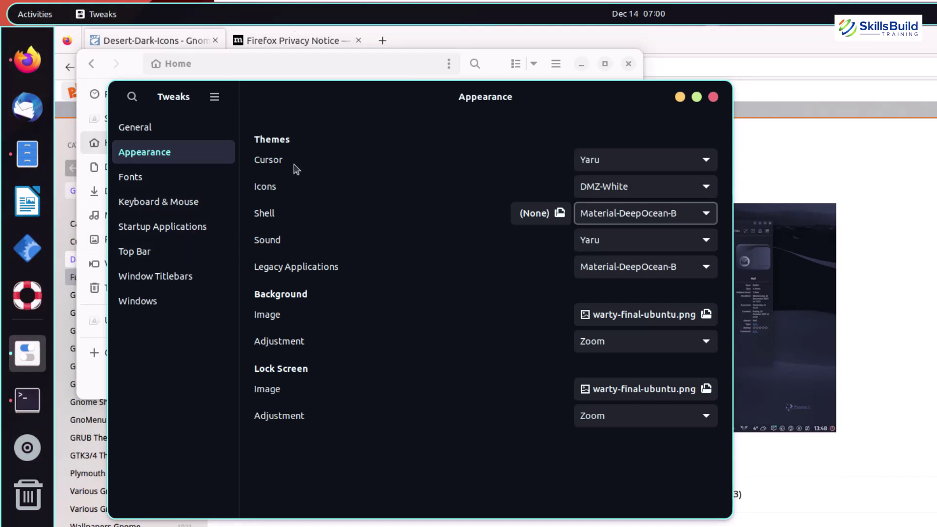
pyautogui.click(148, 182)
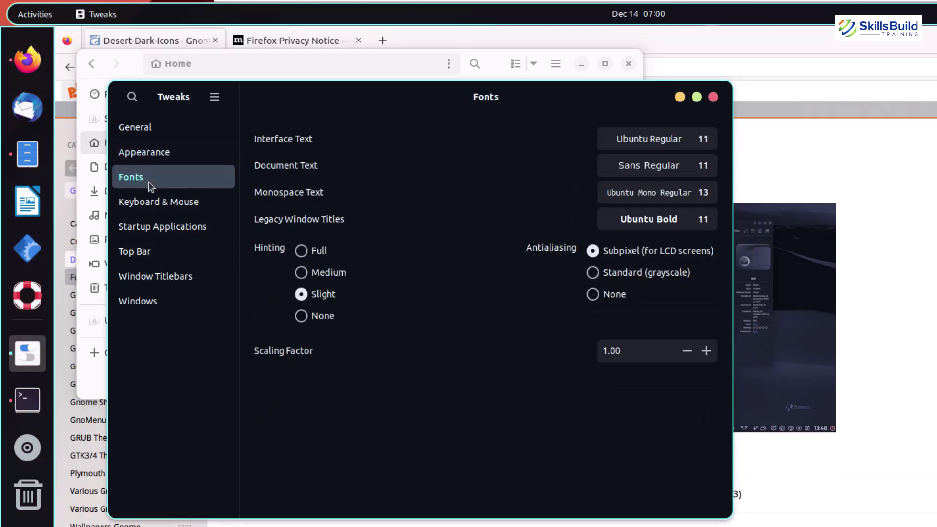
pyautogui.click(153, 159)
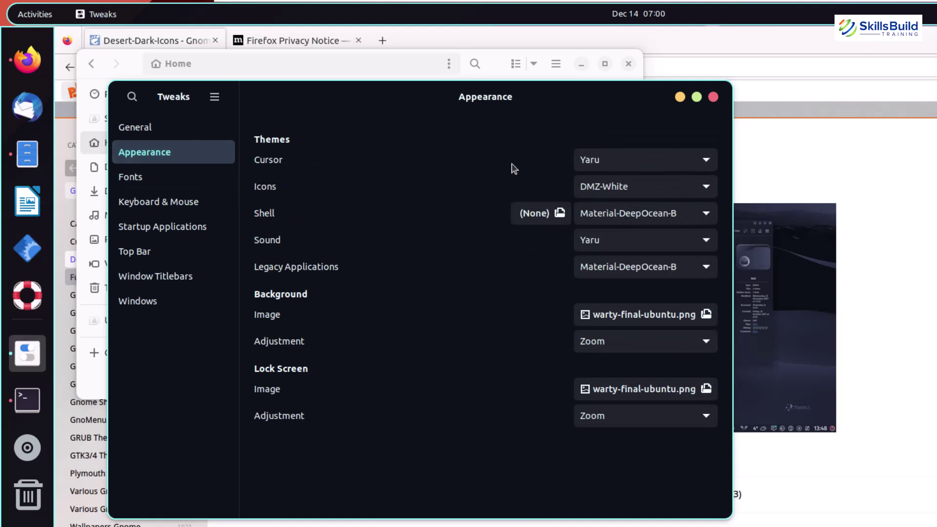
# Switch to Firefox, search gnome-look.org for "macos big sur" and open the macOS Big Sur cursor theme page
pyautogui.click(811, 166)
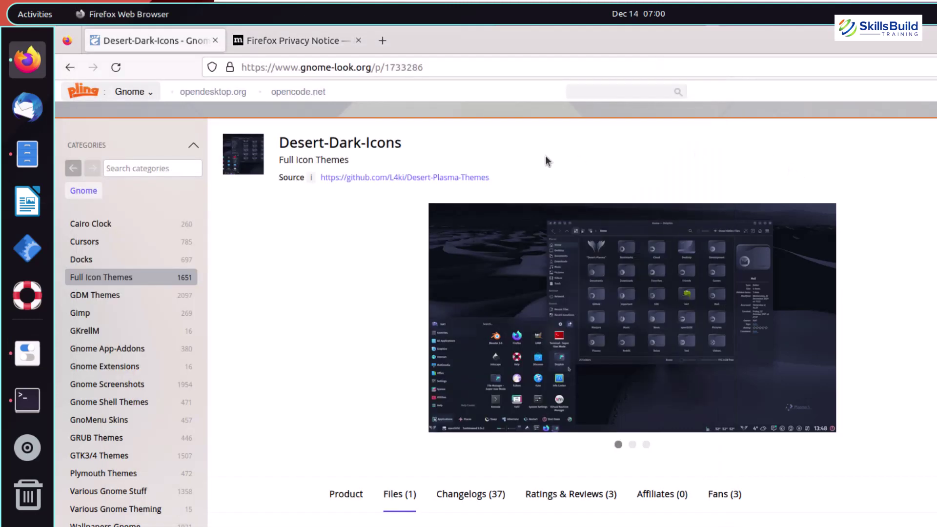
pyautogui.click(622, 89)
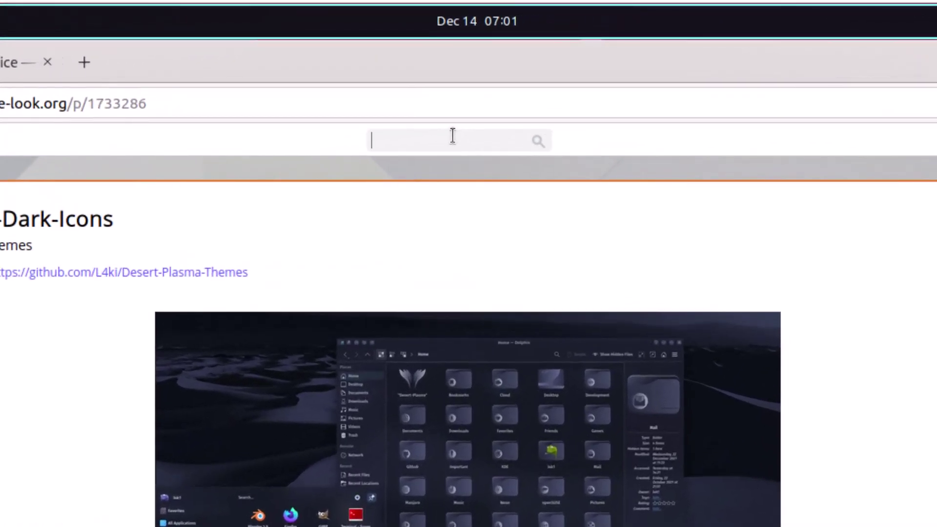
pyautogui.write('macos ')
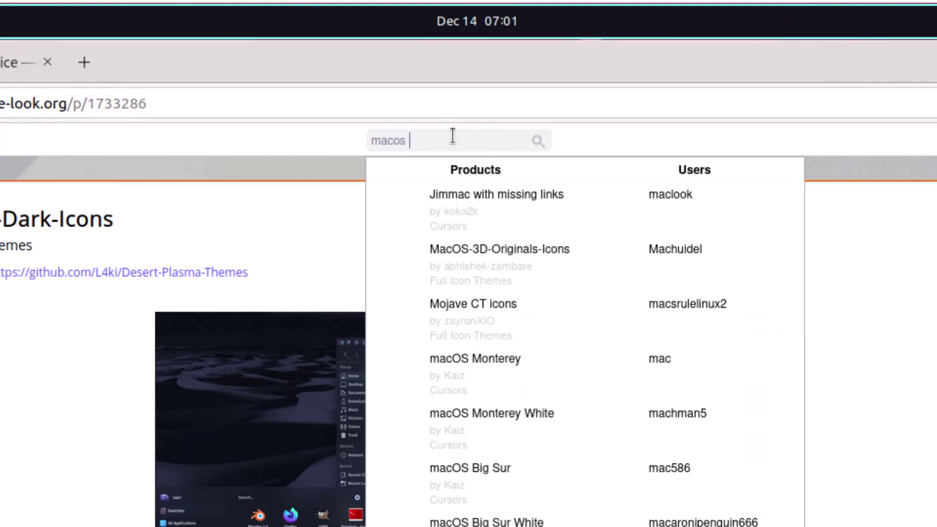
pyautogui.write('big sur')
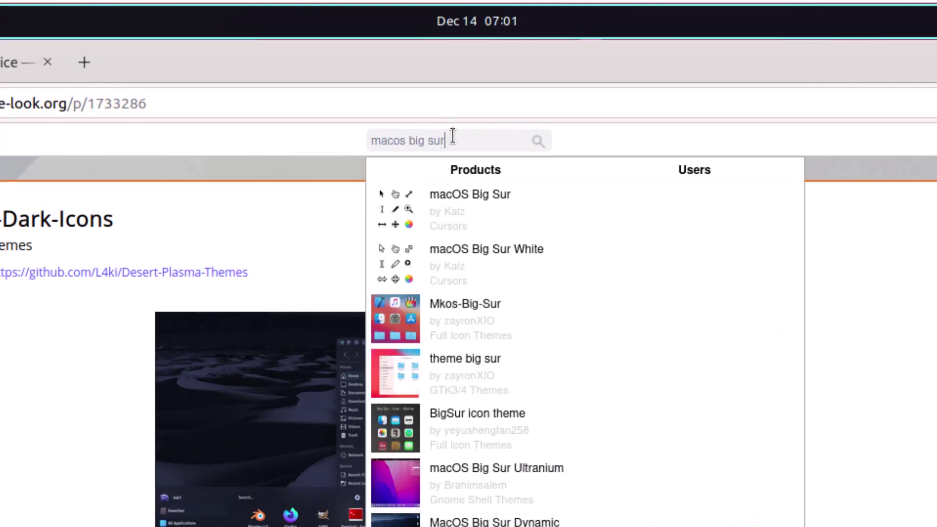
pyautogui.click(417, 213)
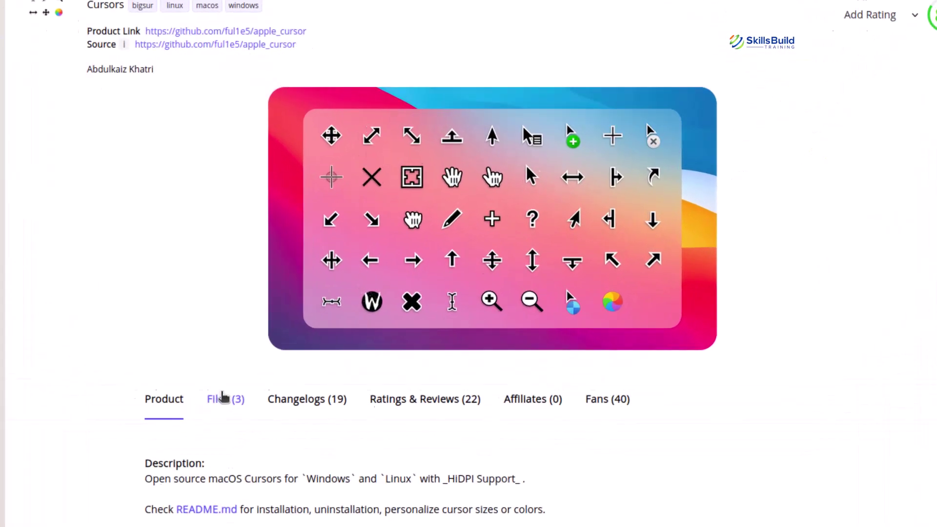
# Download macOS-BigSur-Windows.zip from the file list of the macOS Big Sur cursor theme
pyautogui.click(297, 439)
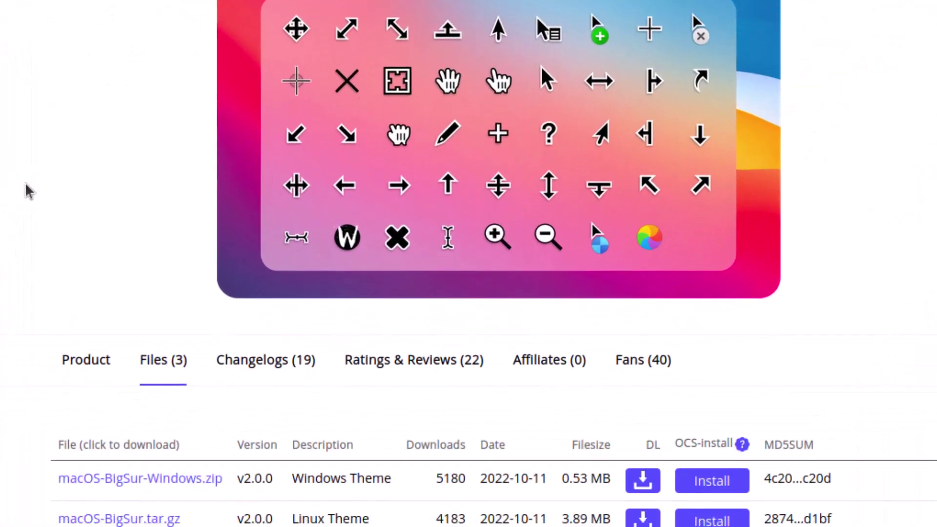
pyautogui.scroll(-4, 25, 190)
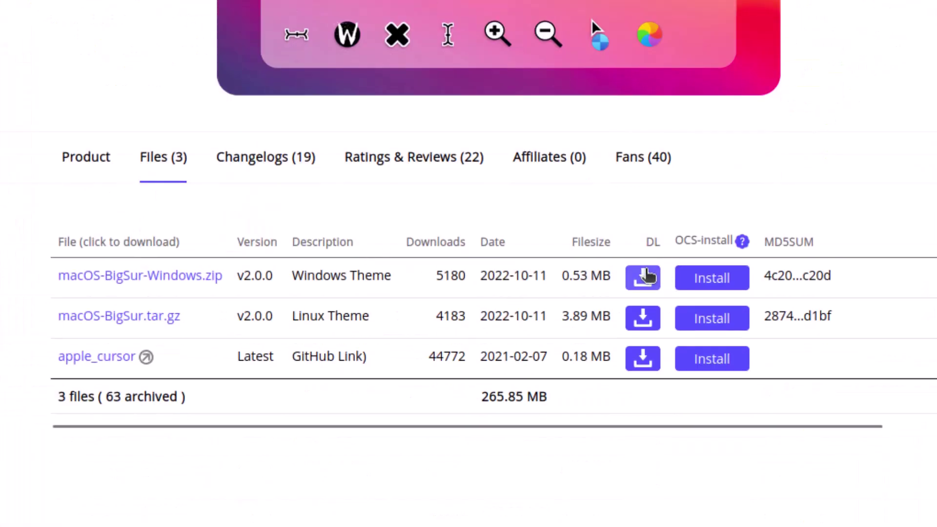
pyautogui.click(644, 276)
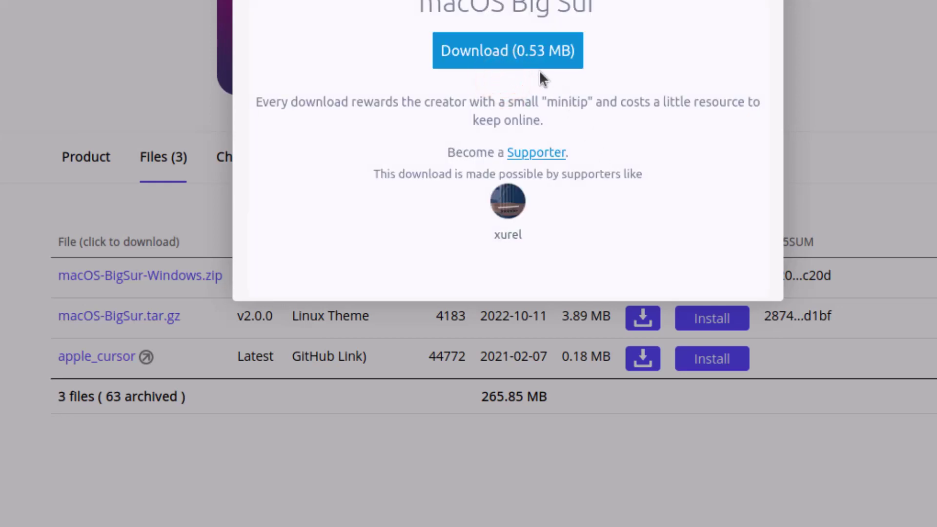
pyautogui.click(532, 55)
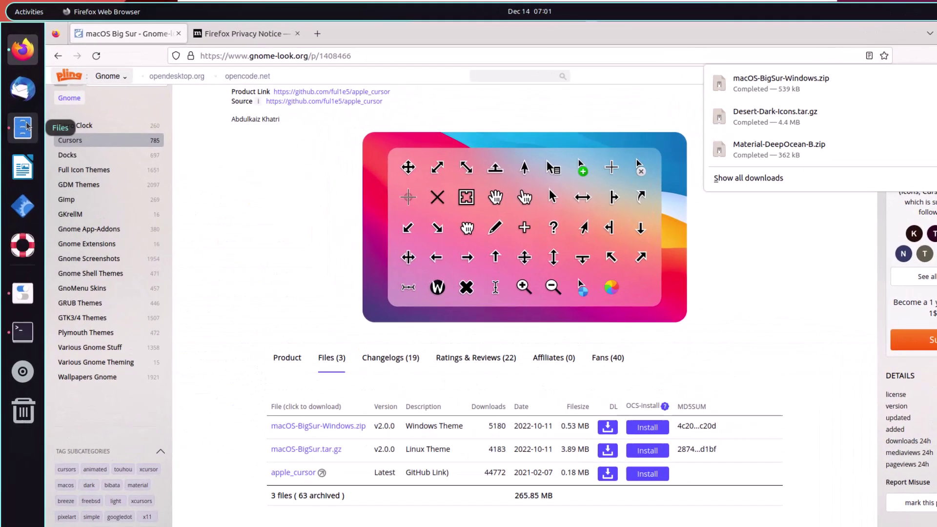
# Switch to Files and extract macOS-BigSur-Windows.zip in the Downloads folder
pyautogui.click(23, 127)
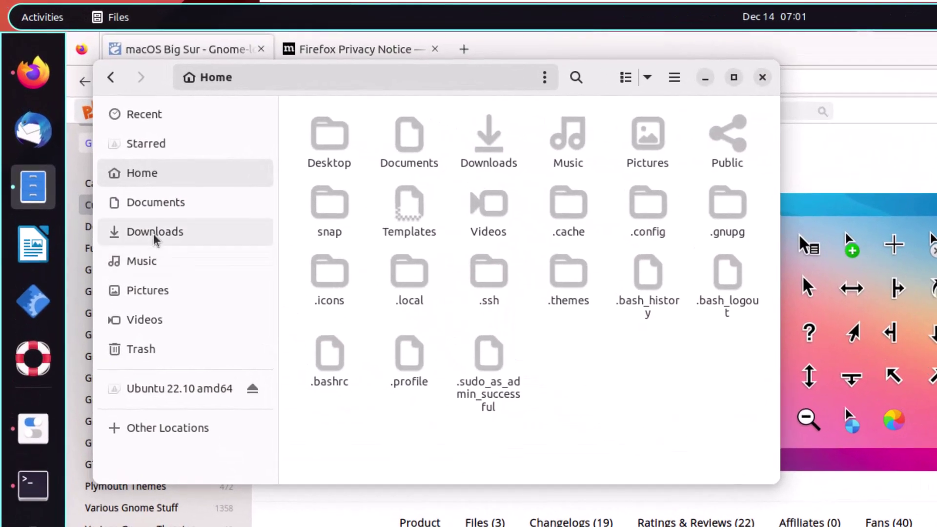
pyautogui.click(107, 161)
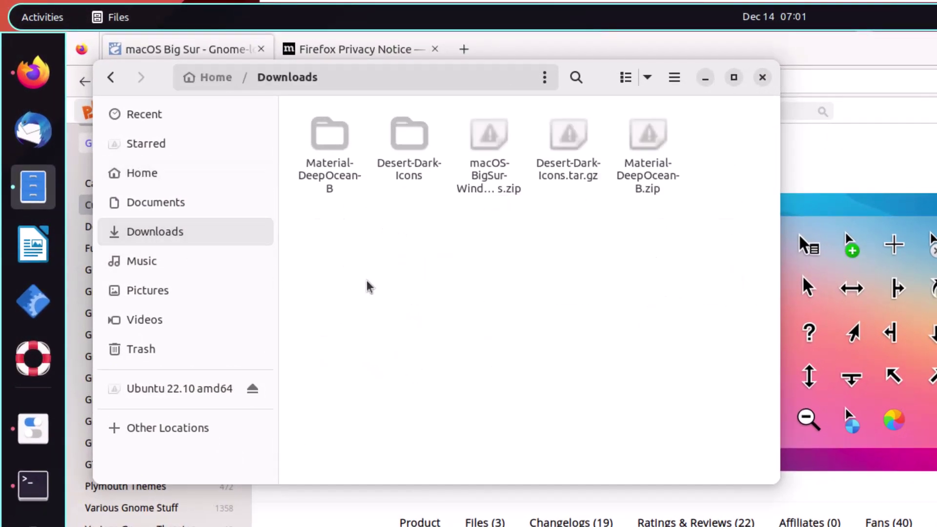
pyautogui.rightClick(477, 146)
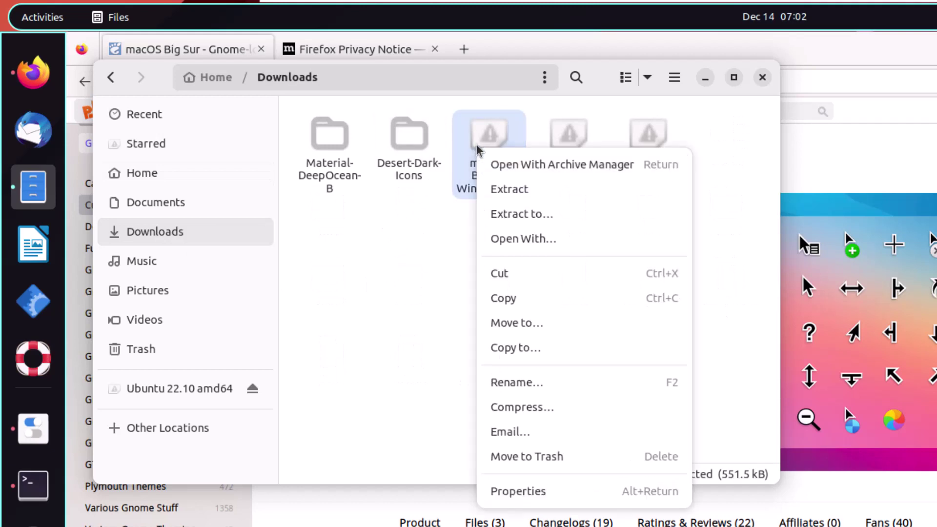
pyautogui.click(515, 191)
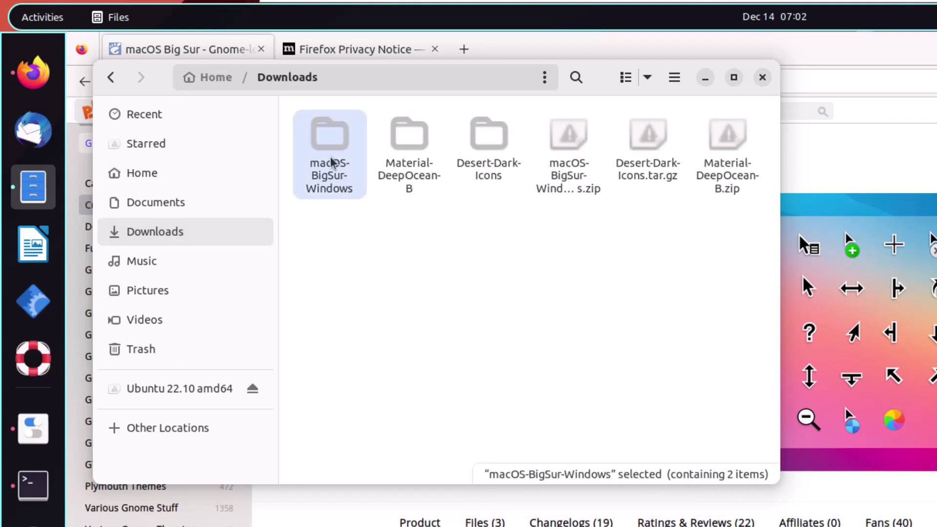
# Copy the extracted macOS-BigSur-Windows folder into the .icons folder in Home
pyautogui.click(168, 186)
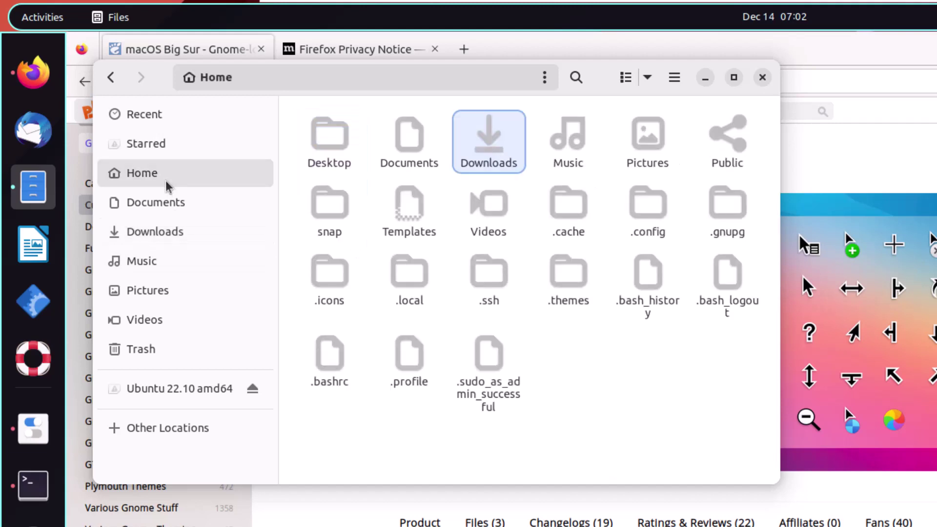
pyautogui.doubleClick(332, 288)
pyautogui.hotkey('ctrl', 'v')
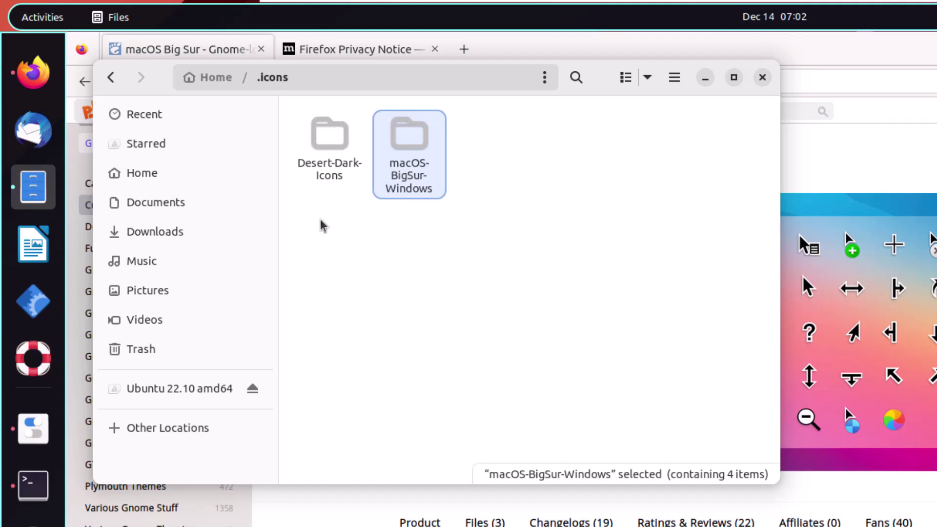
# Restart Tweaks and set the Cursor theme to Whiteglass in the Appearance settings
pyautogui.click(34, 428)
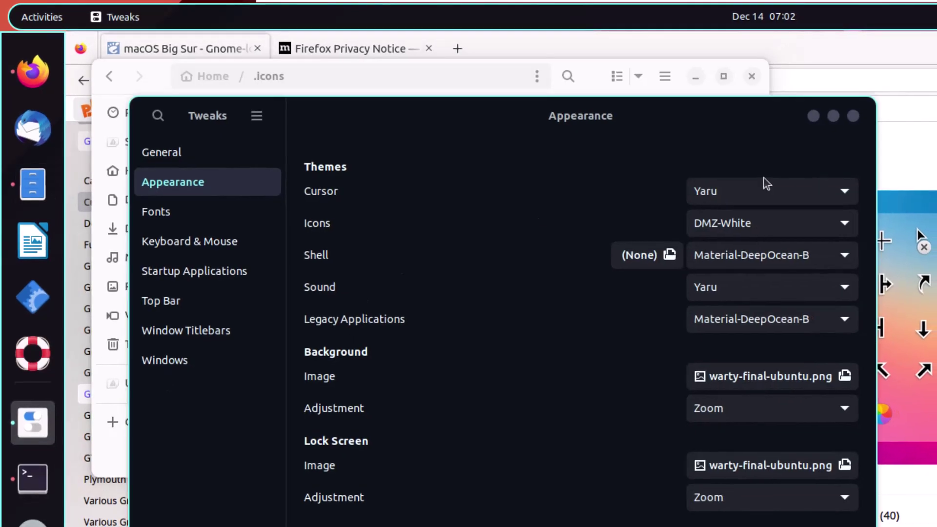
pyautogui.click(852, 116)
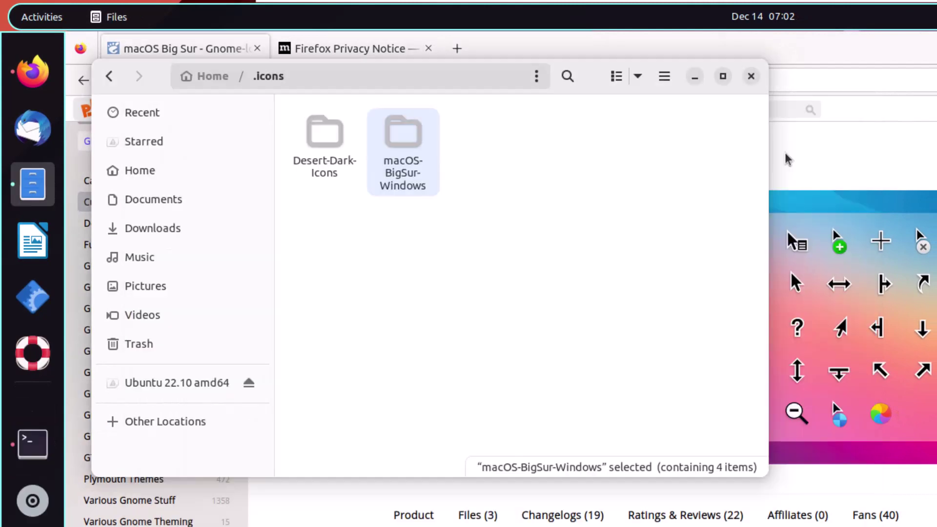
pyautogui.press('super')
pyautogui.write('t')
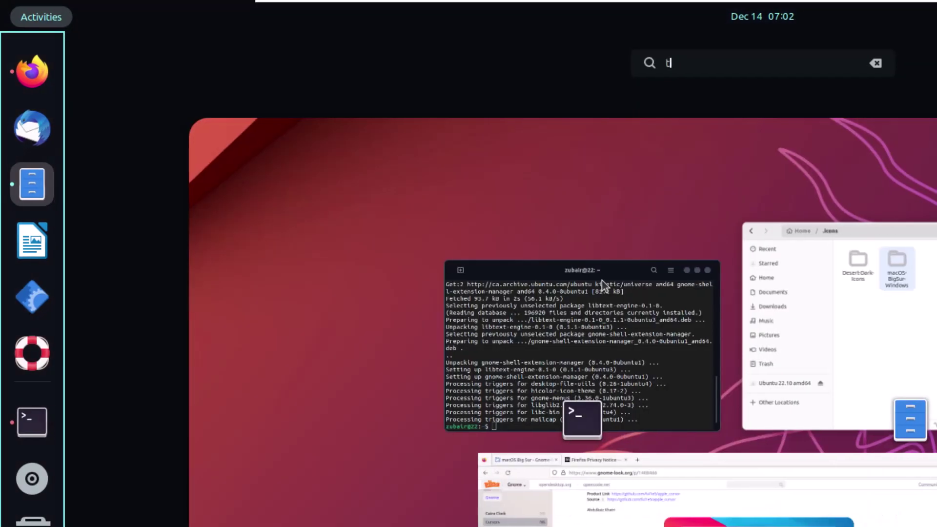
pyautogui.write('we')
pyautogui.click(486, 147)
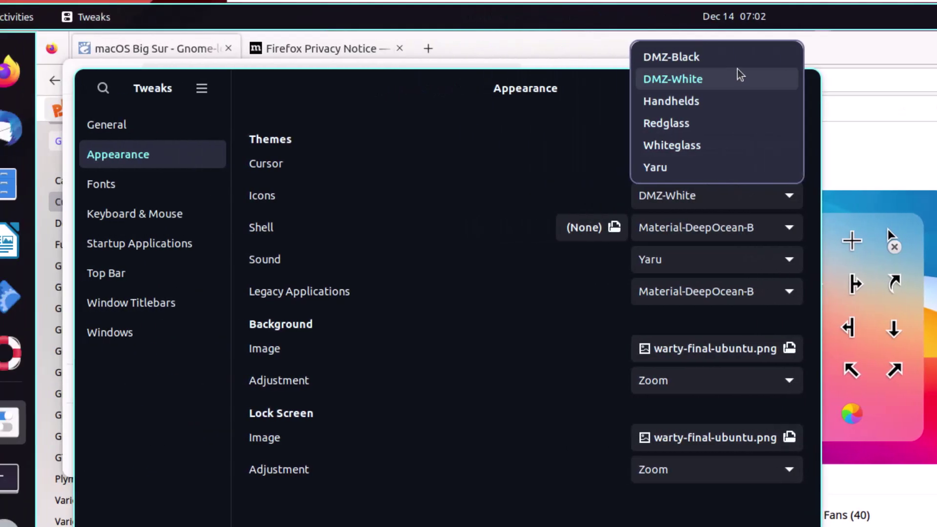
pyautogui.click(729, 149)
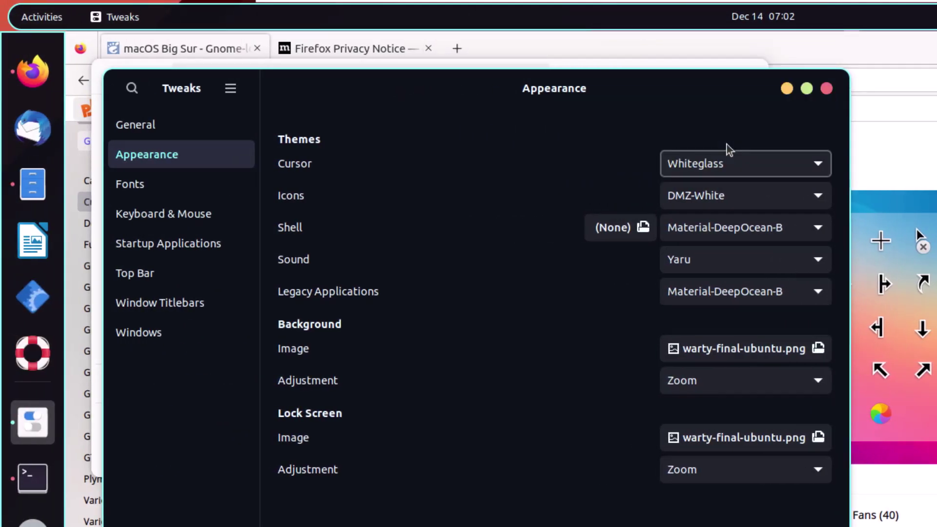
# Switch to Firefox, search the web for "sf fonts github" and open the San-Francisco-Pro-Fonts repository
pyautogui.hotkey('alt', 'Tab')
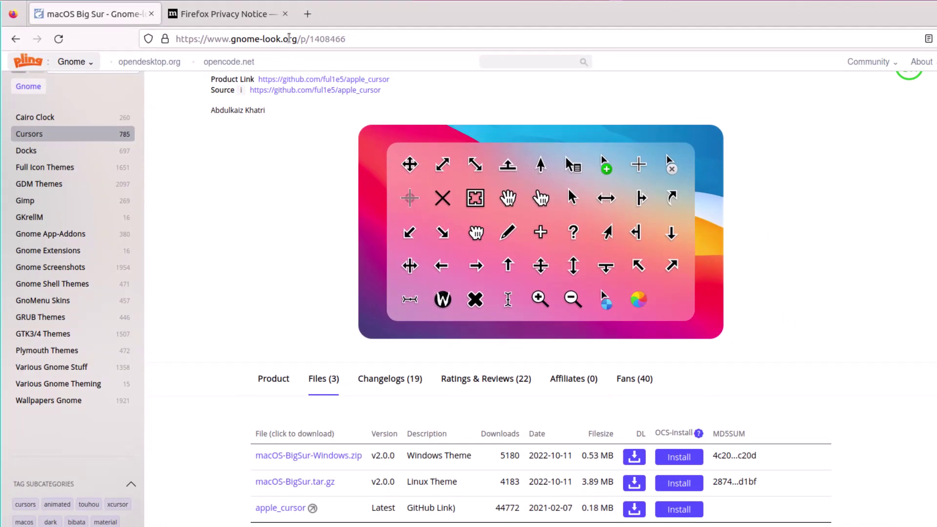
pyautogui.click(289, 38)
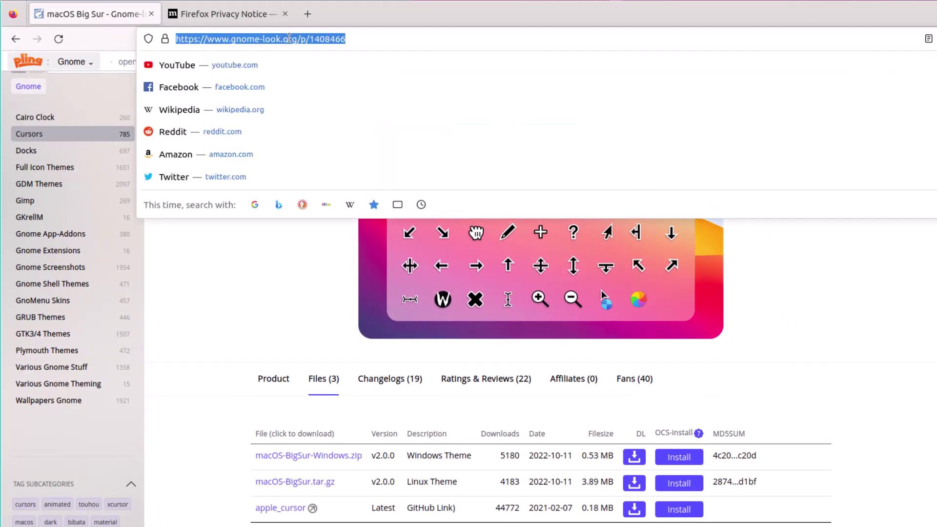
pyautogui.write('sf fonts')
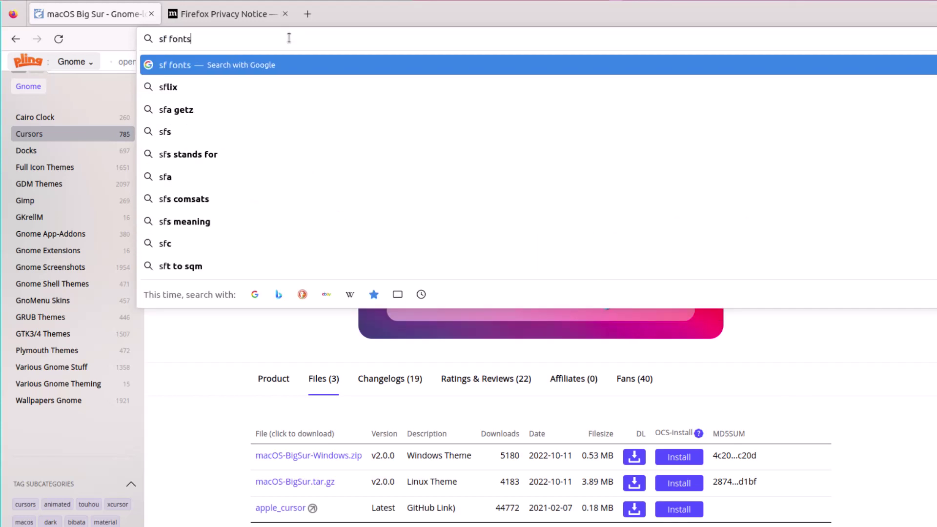
pyautogui.write(' github')
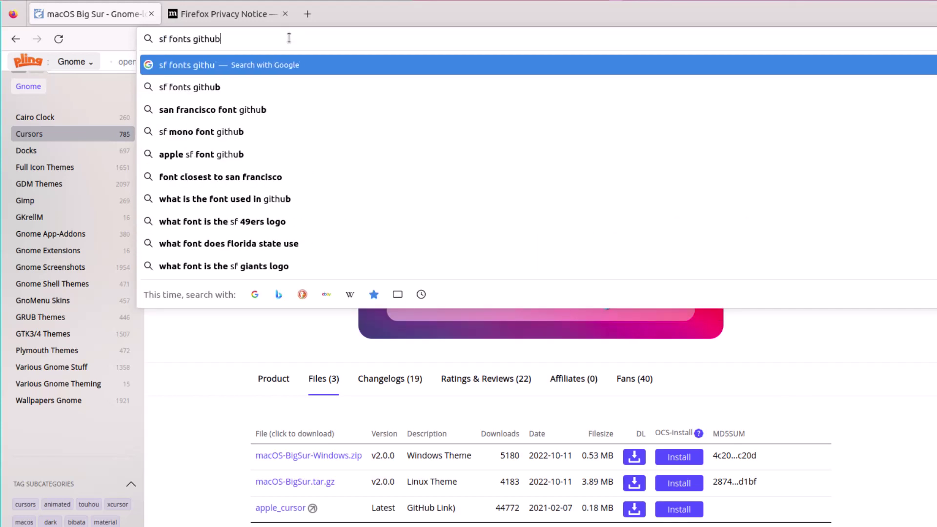
pyautogui.press('Return')
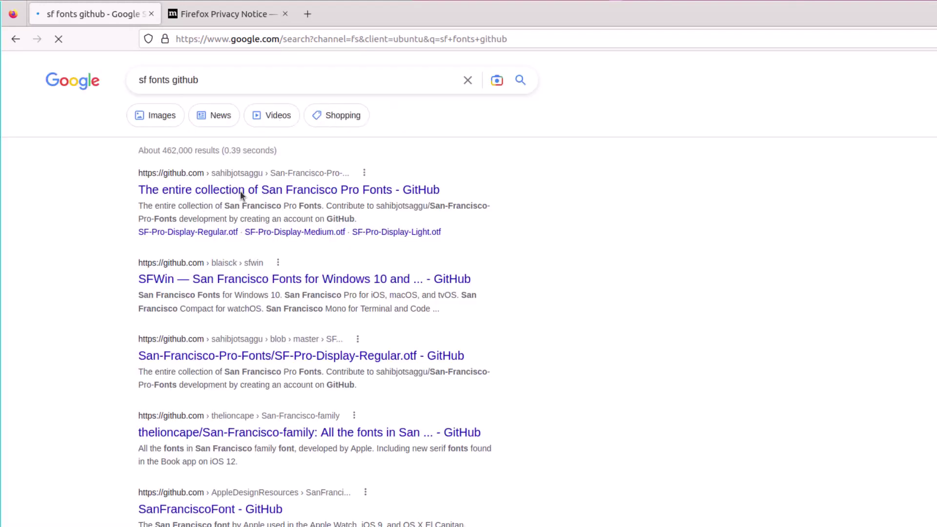
pyautogui.click(365, 194)
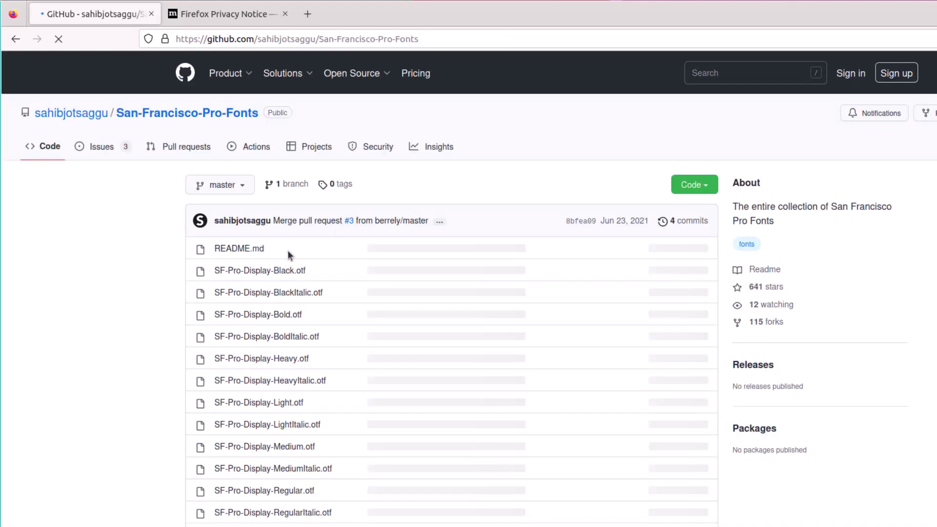
# Download SF-Pro-Display-Regular.otf from the repository's file list and check its download progress
pyautogui.scroll(-2, 287, 294)
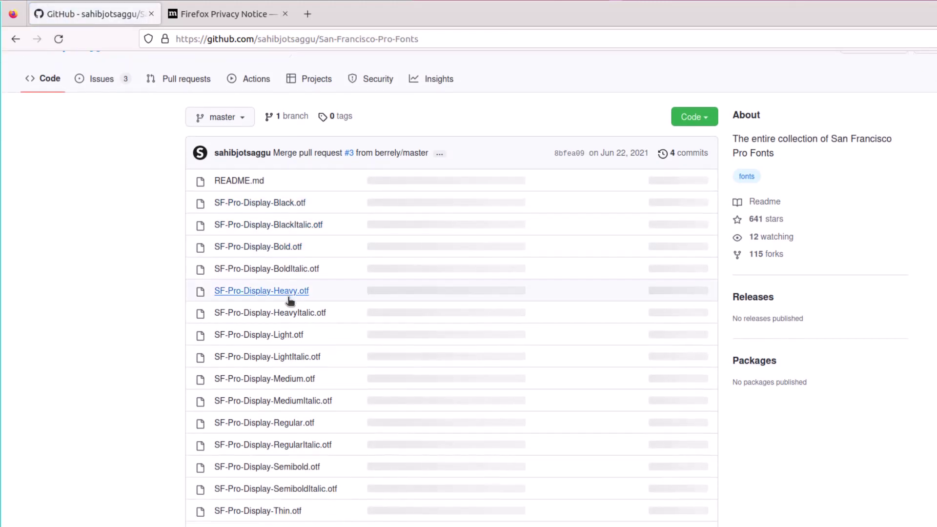
pyautogui.click(286, 427)
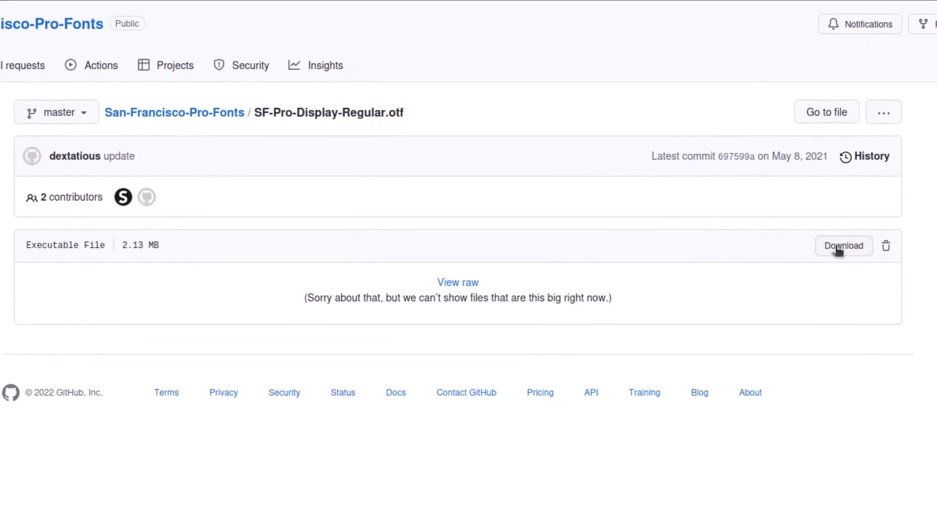
pyautogui.click(837, 246)
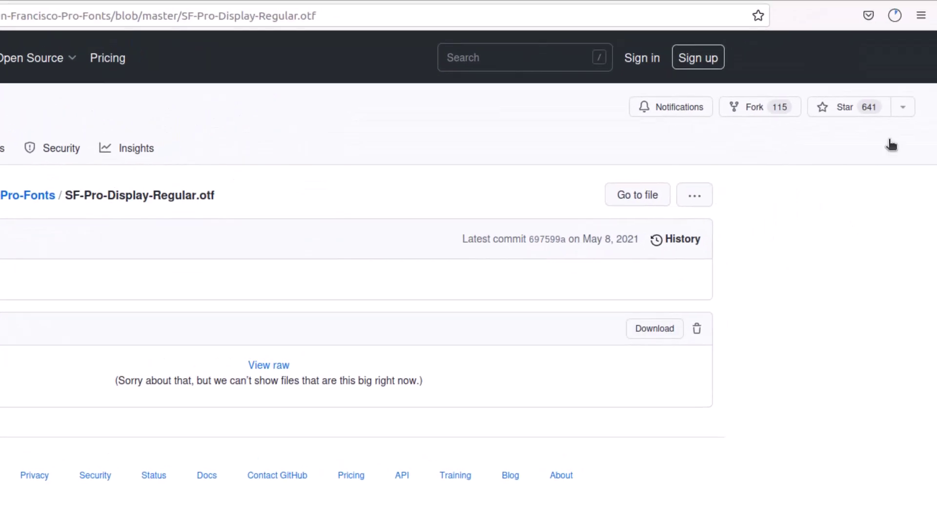
pyautogui.click(894, 19)
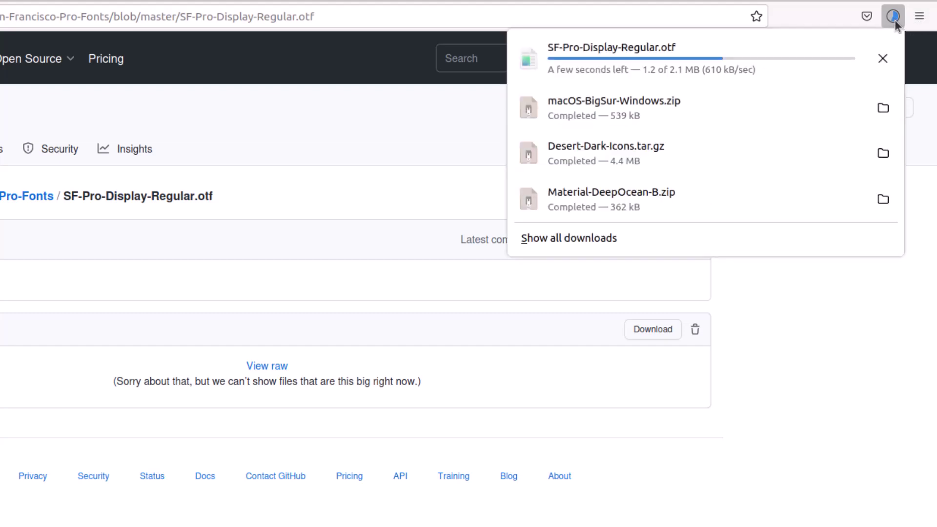
pyautogui.press('Escape')
# Switch to Files, open SF-Pro-Display-Regular.otf from Downloads, install the font and close the font viewer
pyautogui.press('super')
pyautogui.click(627, 313)
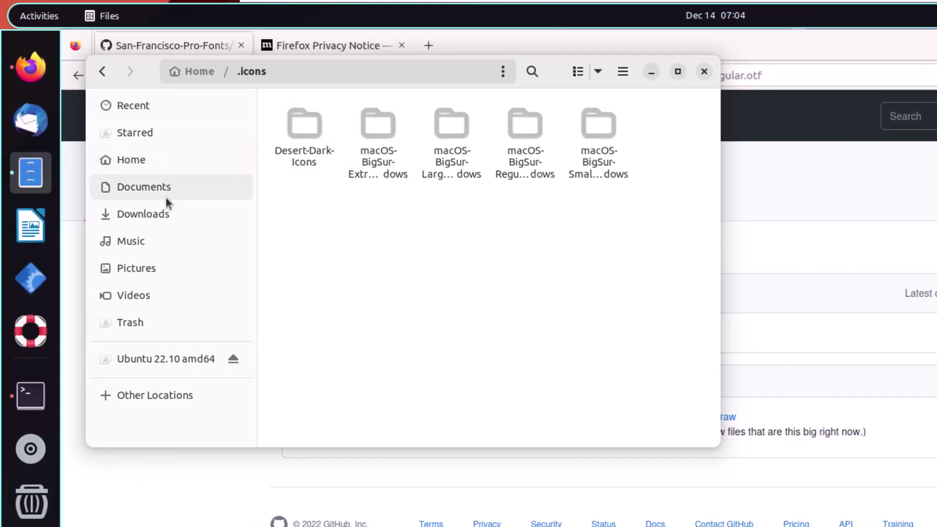
pyautogui.click(119, 213)
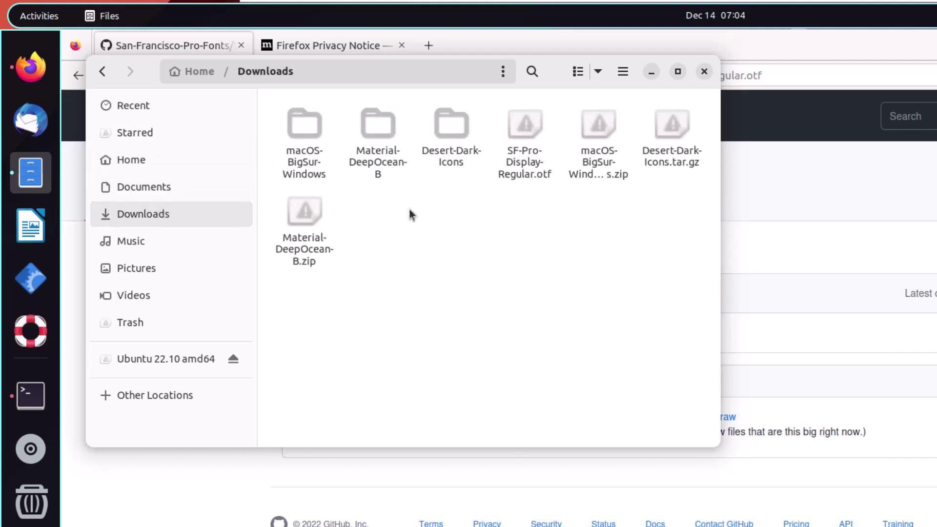
pyautogui.click(524, 133)
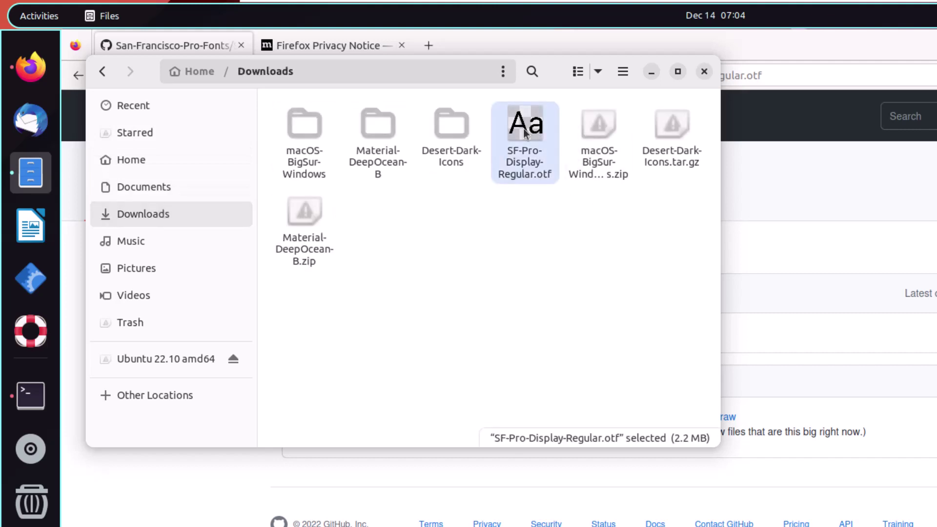
pyautogui.doubleClick(525, 132)
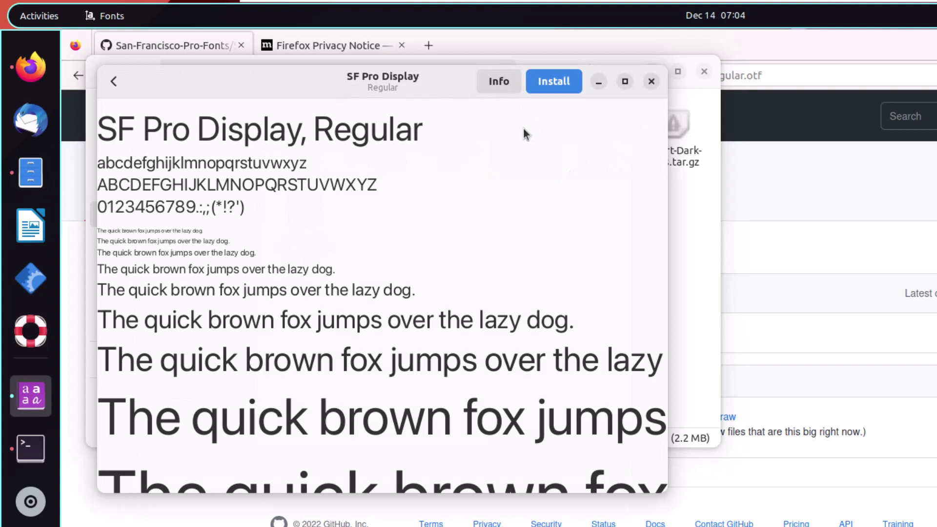
pyautogui.click(552, 83)
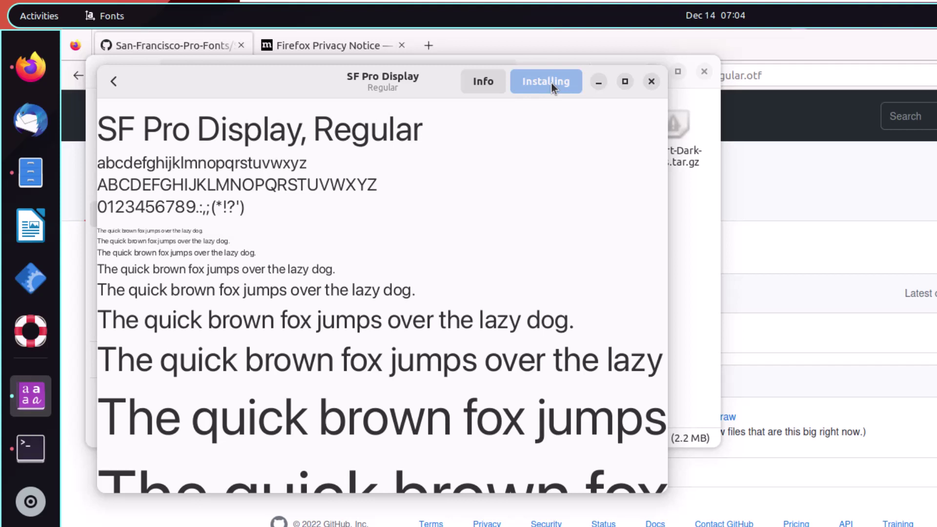
pyautogui.click(651, 81)
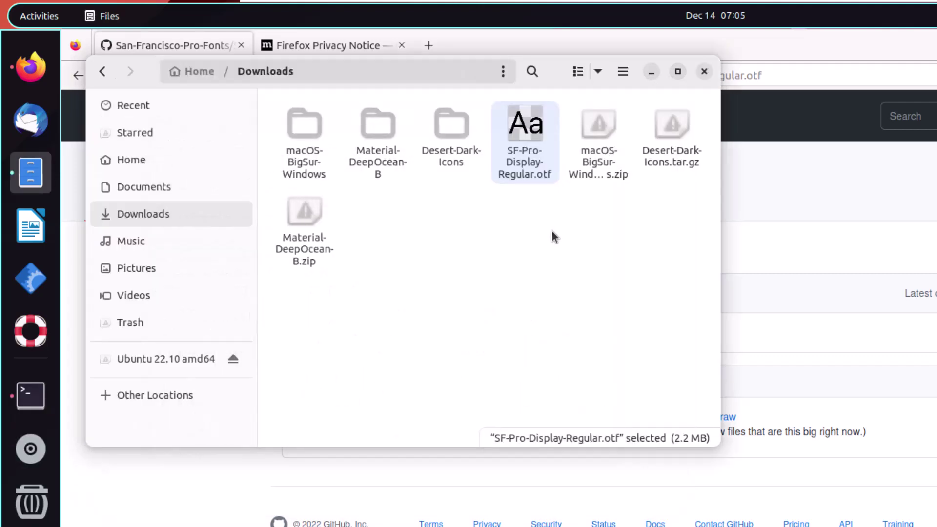
# Search the installed applications for Tweaks and launch it
pyautogui.press('super')
pyautogui.write('gnaol')
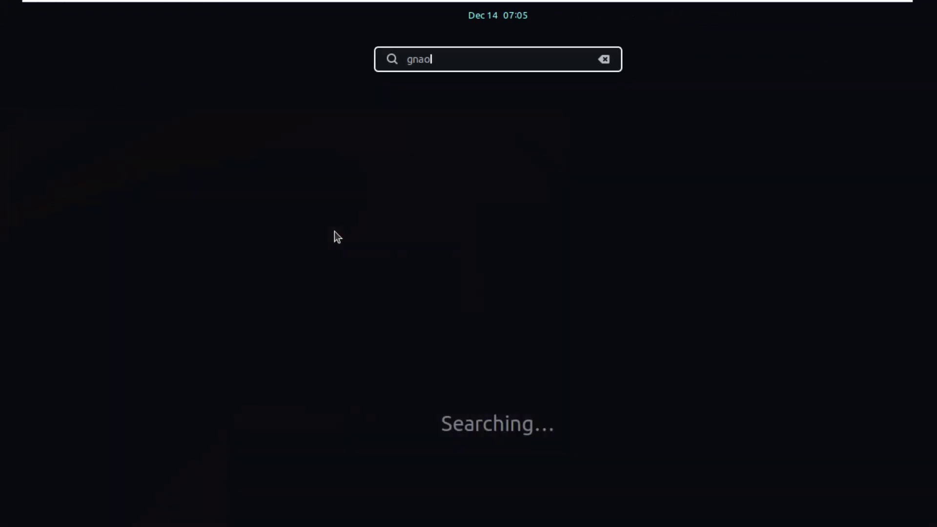
pyautogui.write('e tweak')
pyautogui.hotkey('ctrl', 'a')
pyautogui.write('twe')
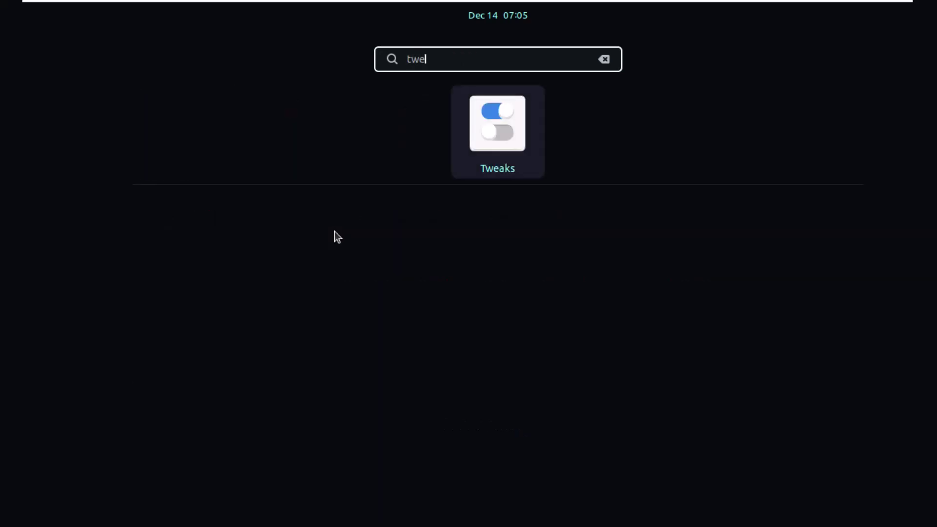
pyautogui.click(500, 130)
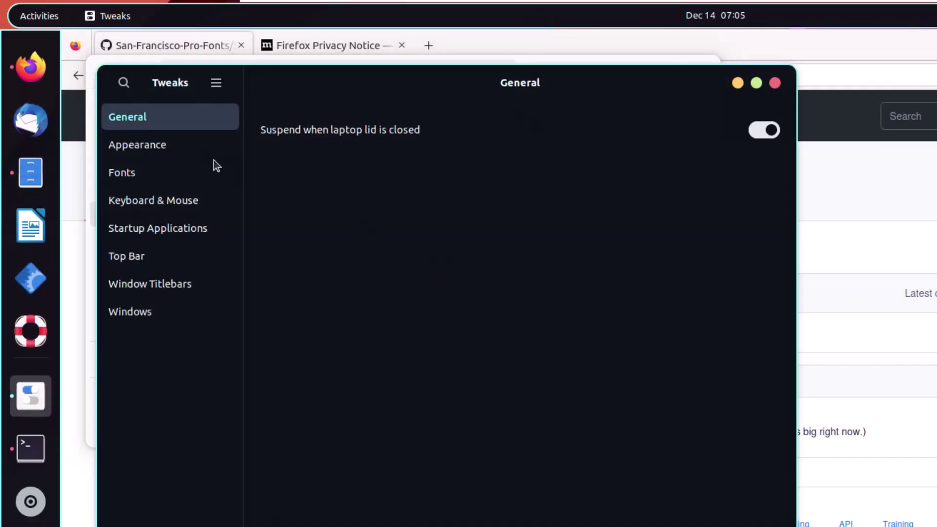
# Set the Interface Text font to SF Pro Display Regular in the Fonts settings, then close Tweaks
pyautogui.click(140, 174)
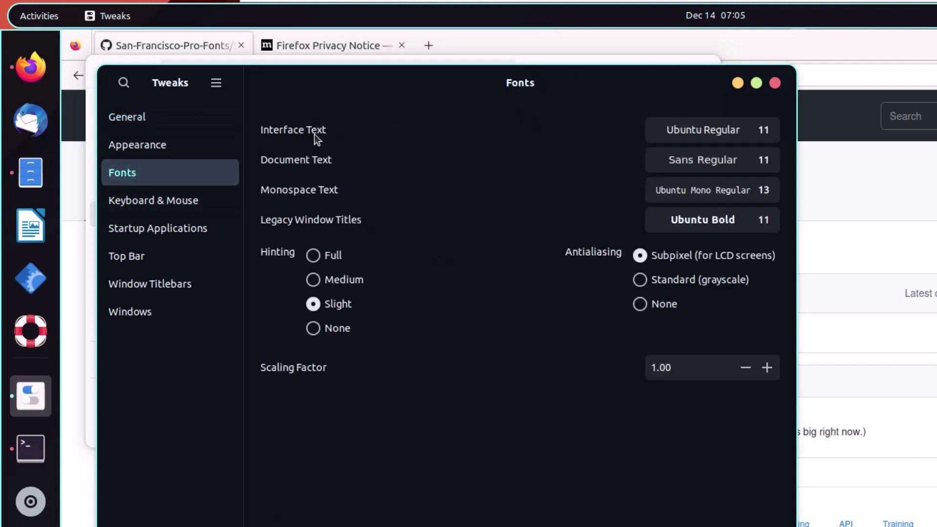
pyautogui.click(715, 133)
pyautogui.write('sf')
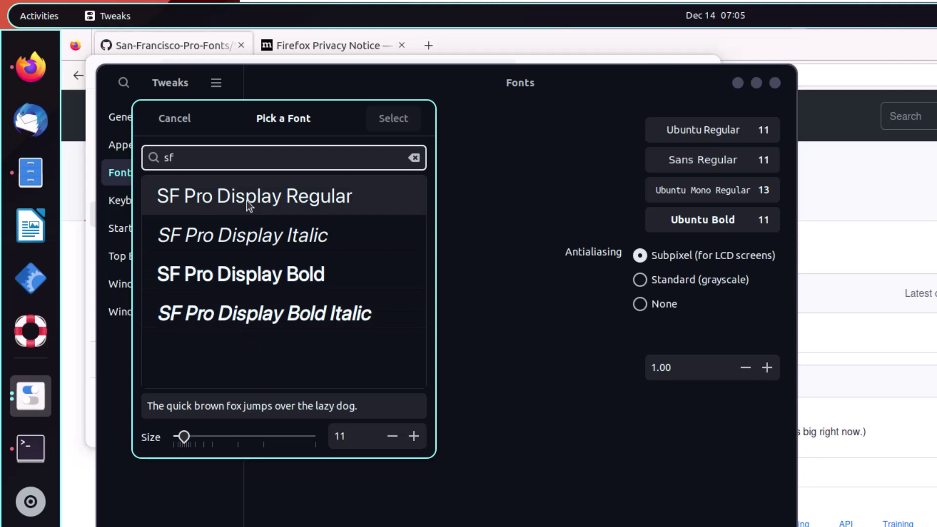
pyautogui.click(264, 199)
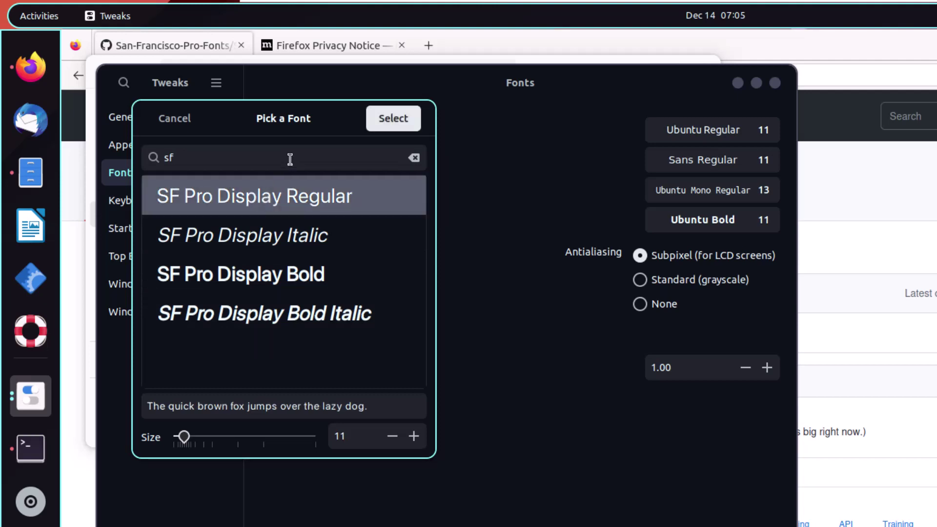
pyautogui.click(405, 124)
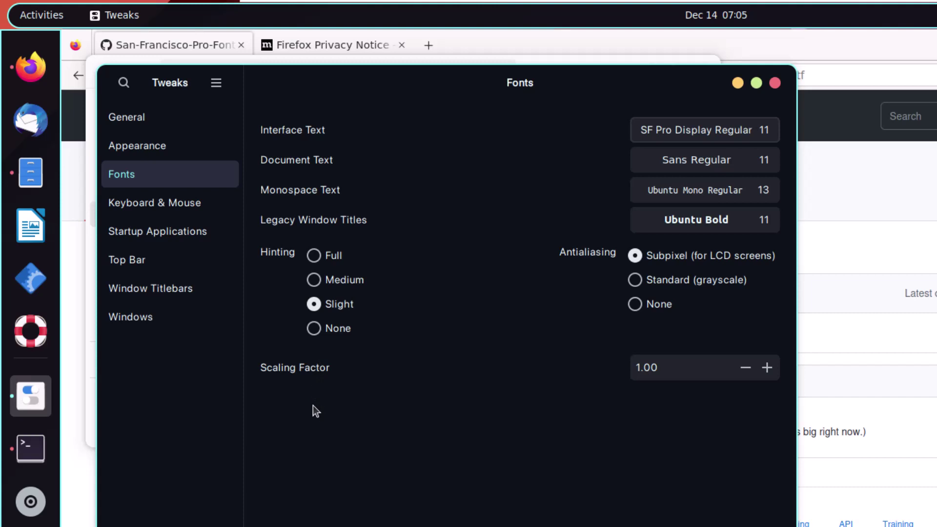
pyautogui.click(776, 83)
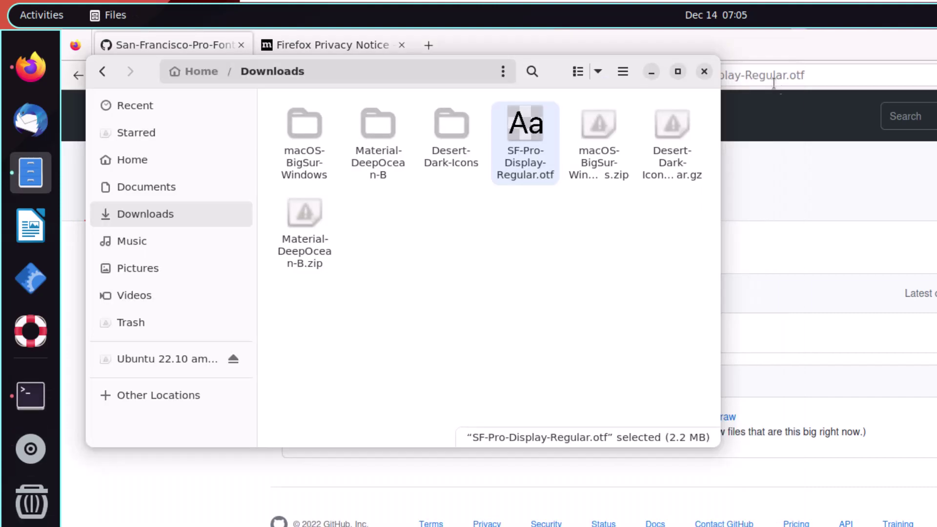
# Close the Files window, search the installed applications for "exte" and launch Extension Manager
pyautogui.click(704, 73)
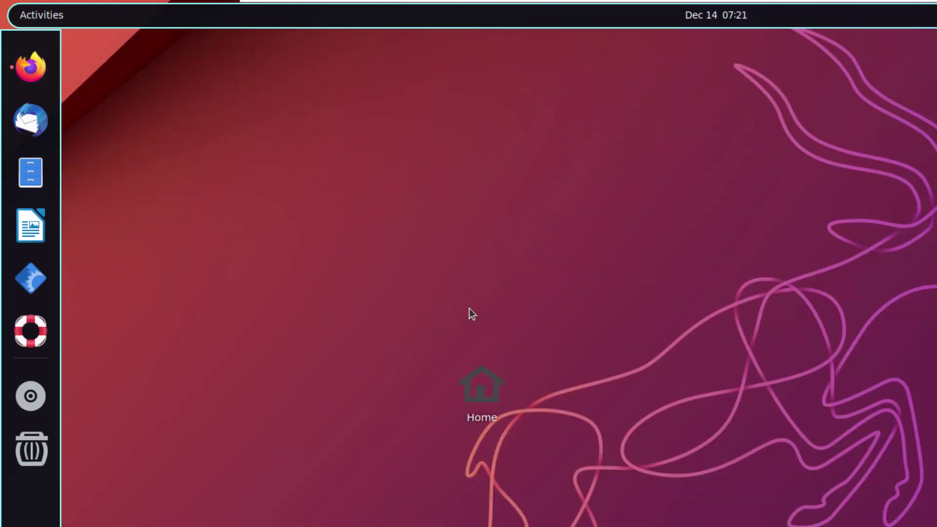
pyautogui.press('super')
pyautogui.write('exte')
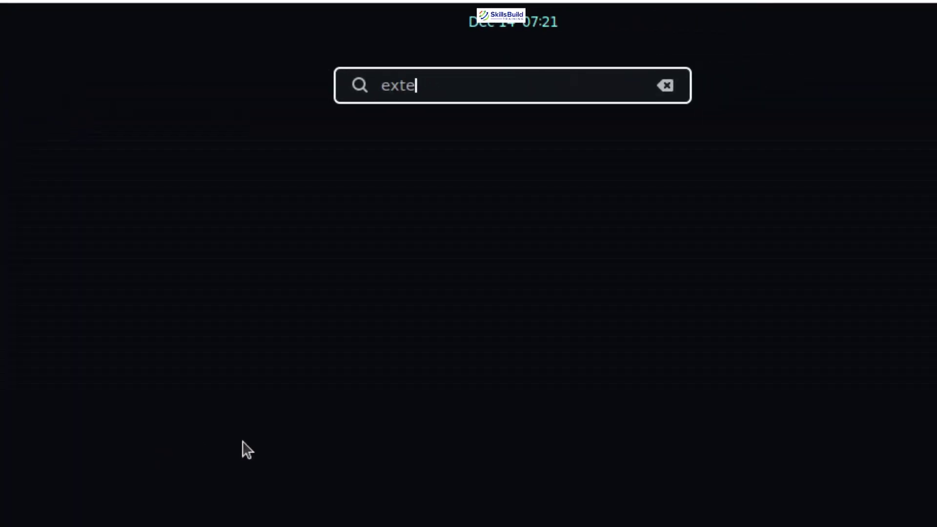
pyautogui.press('super')
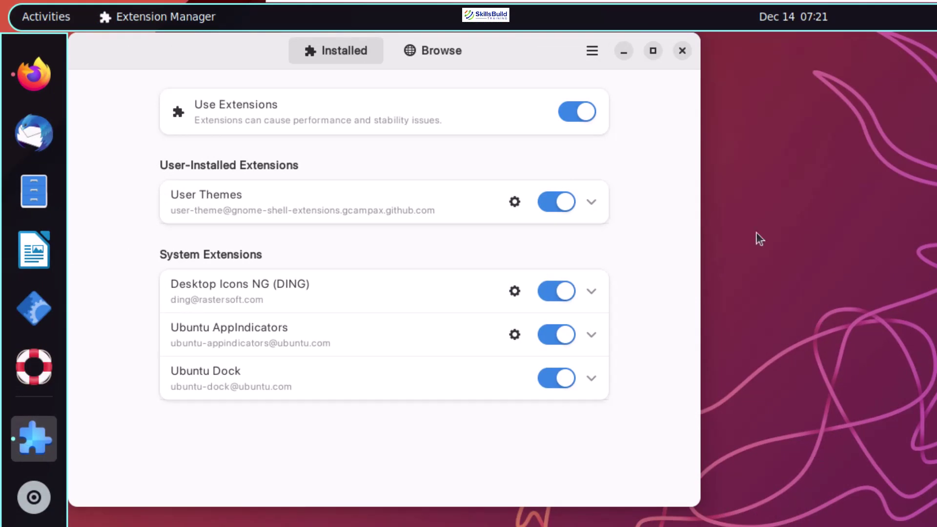
# Search the online extensions for "dash to dock" and install the Dash to Dock extension by michele_g
pyautogui.click(440, 54)
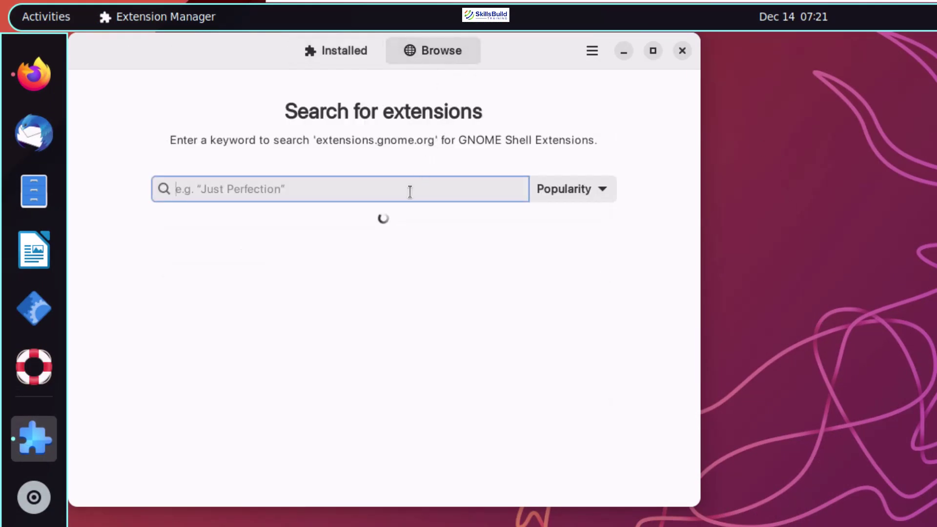
pyautogui.write('dash')
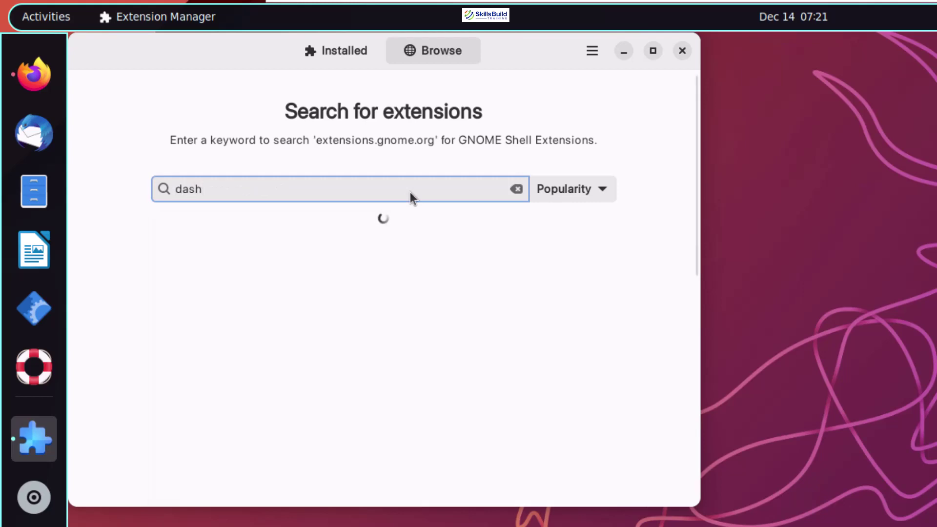
pyautogui.write(' to dock')
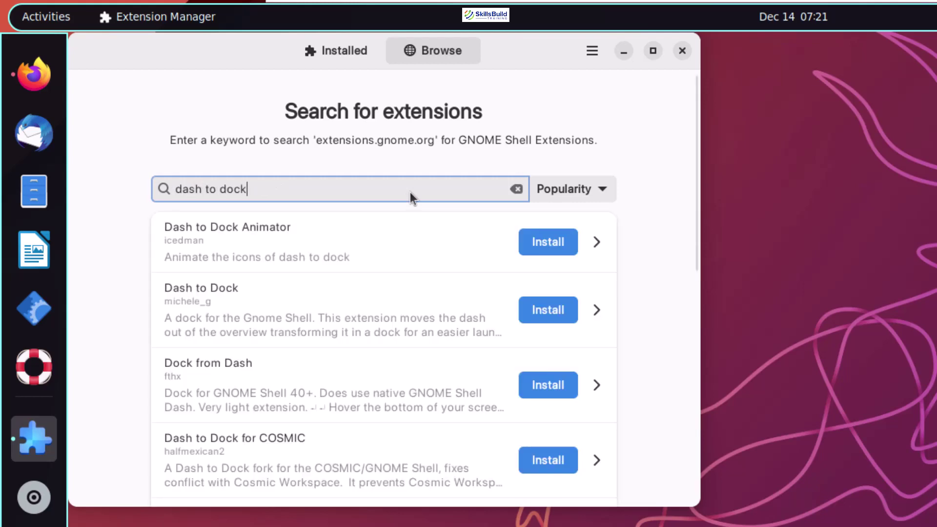
pyautogui.click(566, 314)
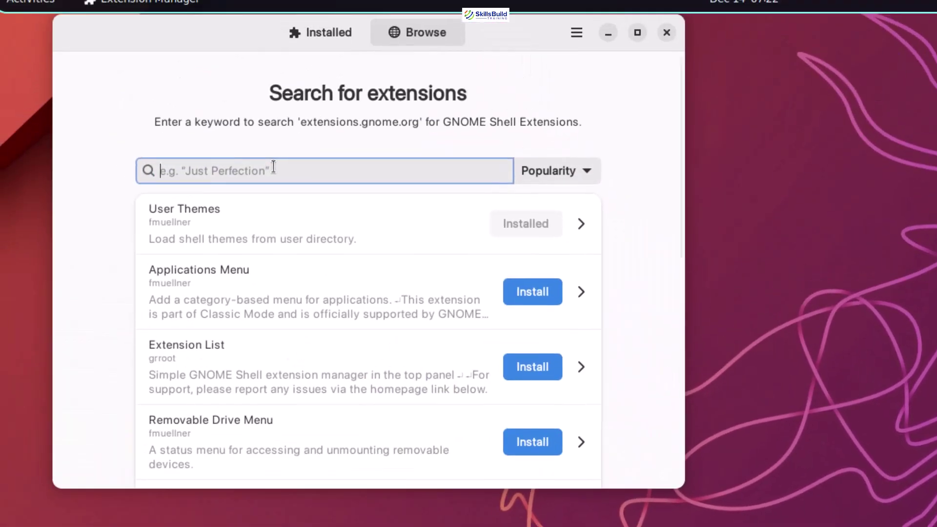
# Search the online extensions for "blur my shell", install Blur my Shell by aunetx and close Extension Manager
pyautogui.write('bl')
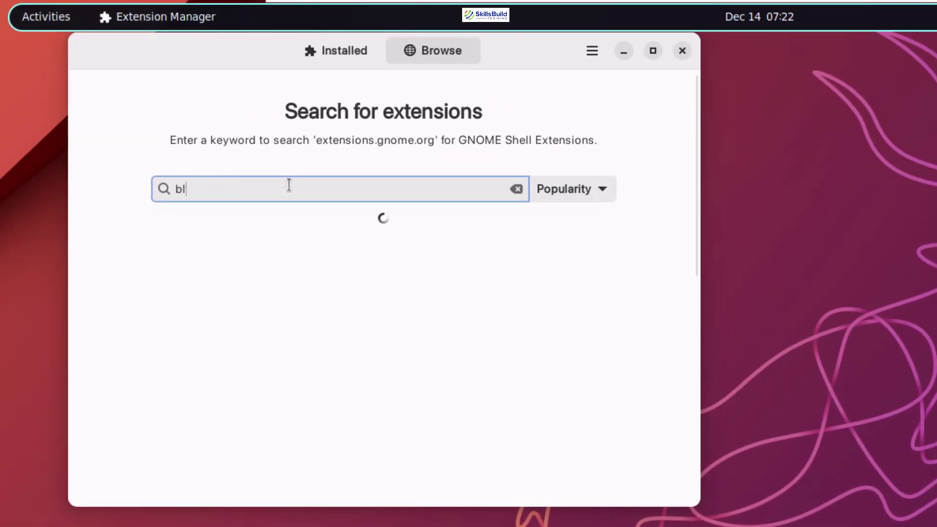
pyautogui.write('ur my shell')
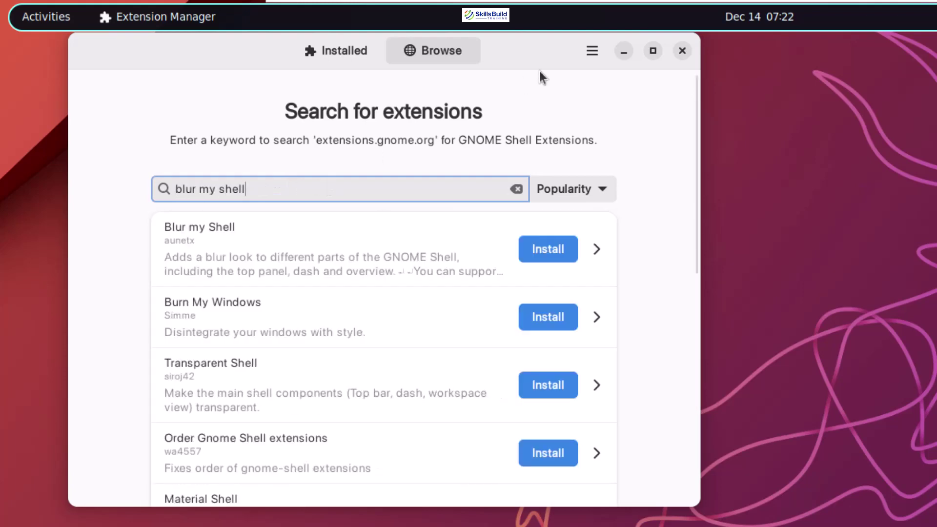
pyautogui.click(543, 244)
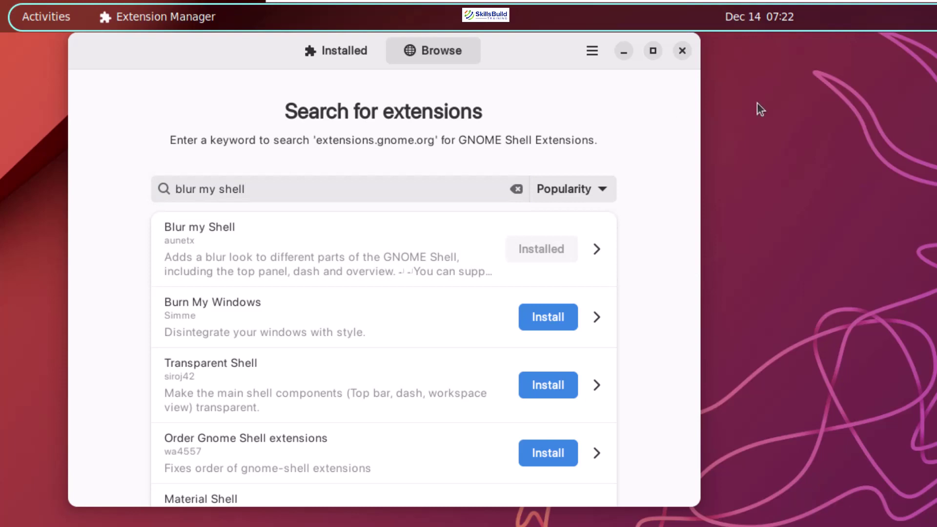
pyautogui.moveTo(229, 57); pyautogui.dragTo(529, 175)
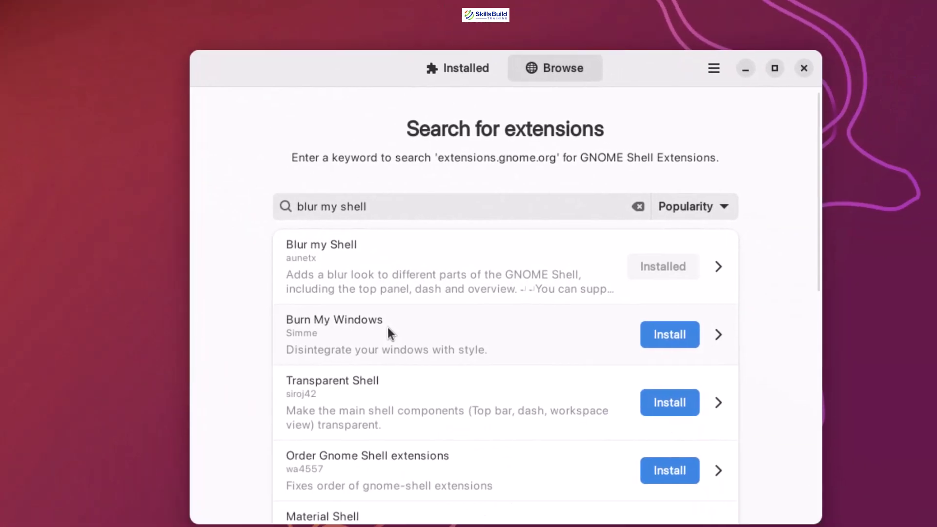
pyautogui.scroll(-2, 387, 334)
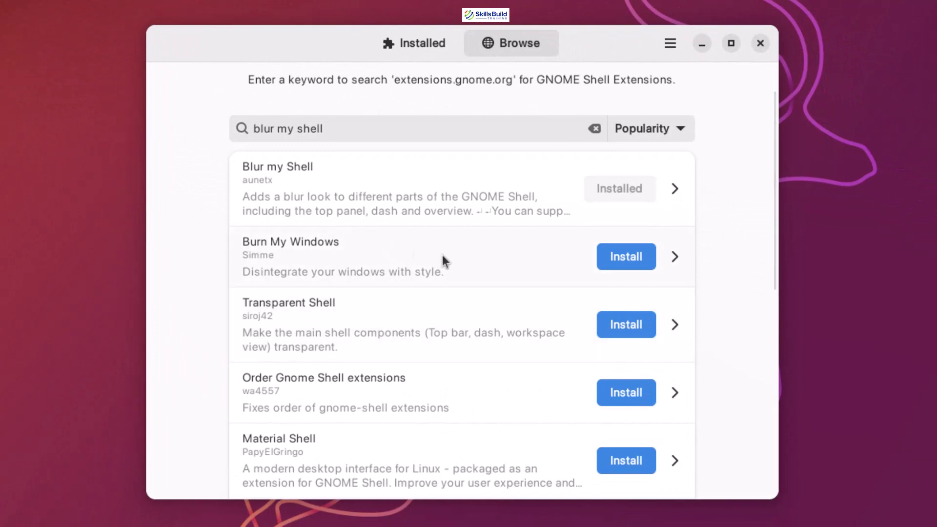
pyautogui.click(761, 44)
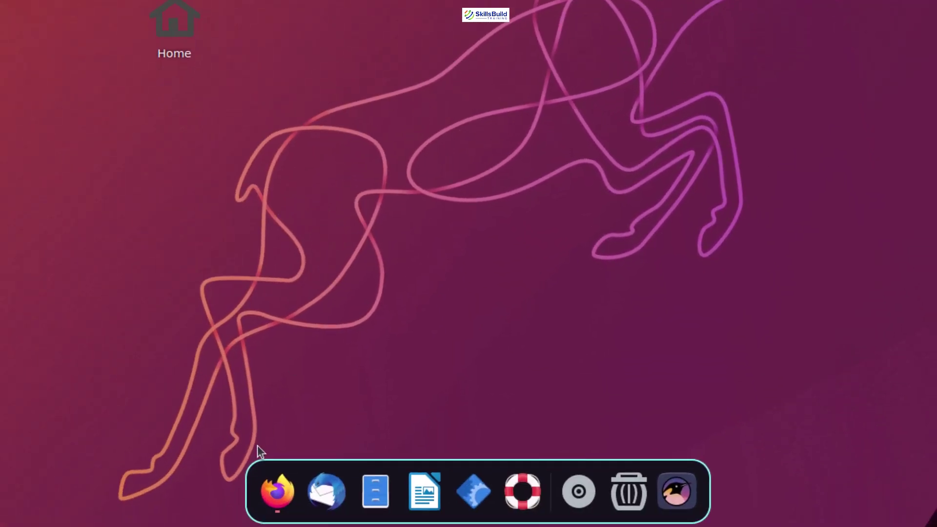
# Switch to Firefox, load the copied MEGA link in place of the current address and download resources.zip
pyautogui.click(276, 491)
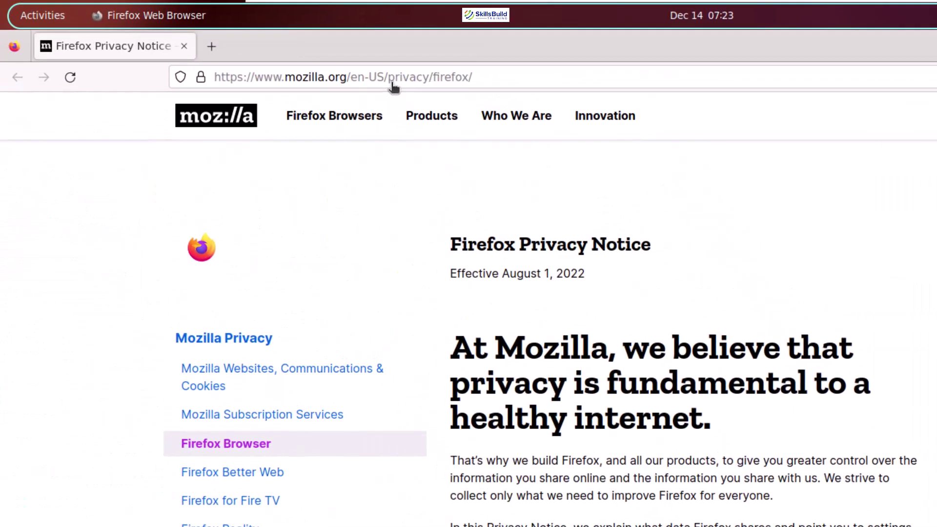
pyautogui.rightClick(391, 80)
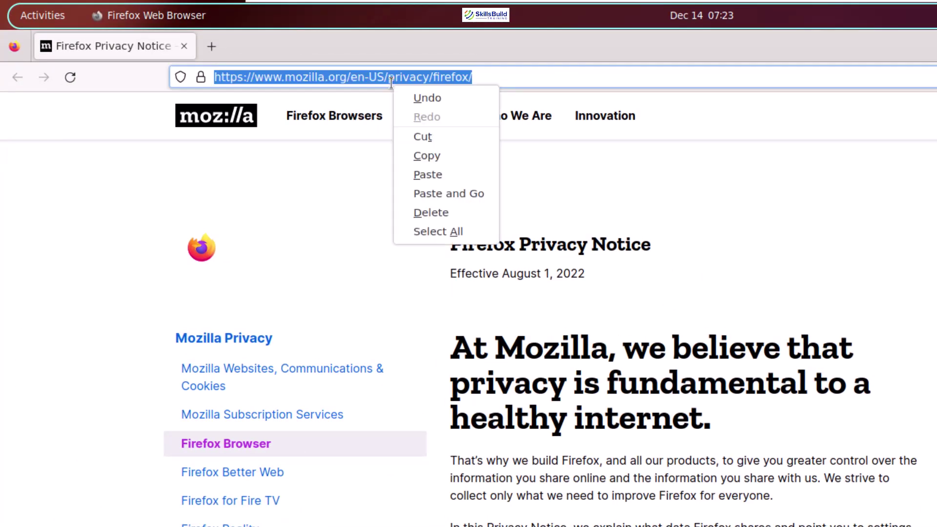
pyautogui.click(420, 174)
pyautogui.press('Return')
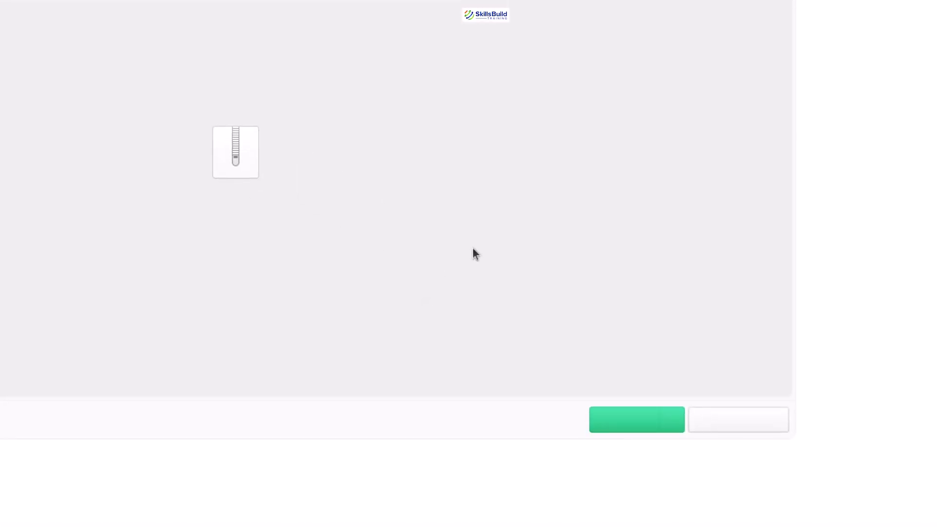
pyautogui.click(620, 419)
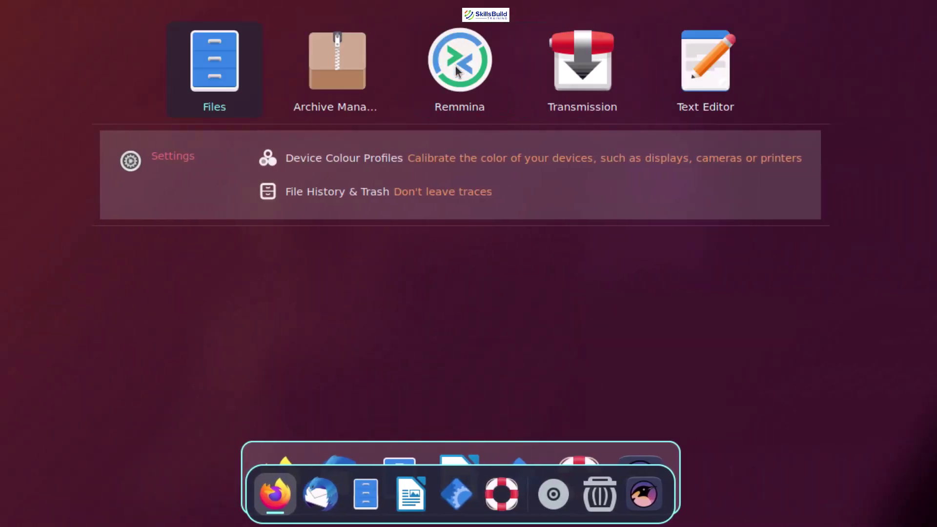
# Switch to Files, extract resources.zip in Downloads and open the sources folder inside the extracted resources folder
pyautogui.click(261, 67)
pyautogui.click(5, 102)
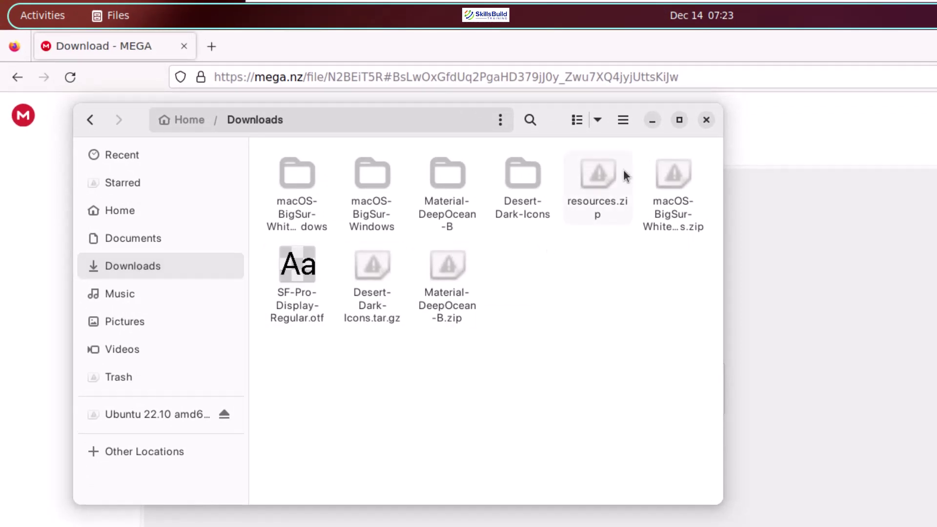
pyautogui.rightClick(598, 172)
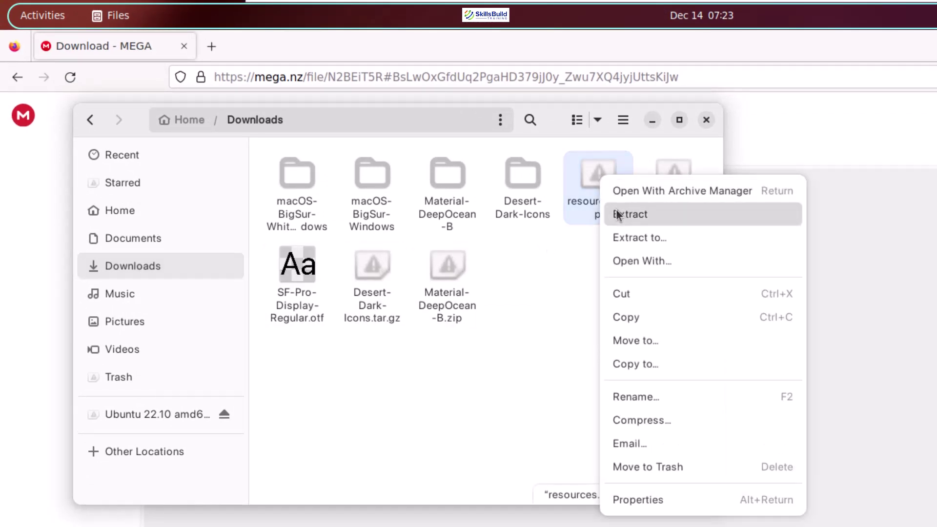
pyautogui.click(617, 215)
pyautogui.doubleClick(293, 172)
pyautogui.doubleClick(293, 171)
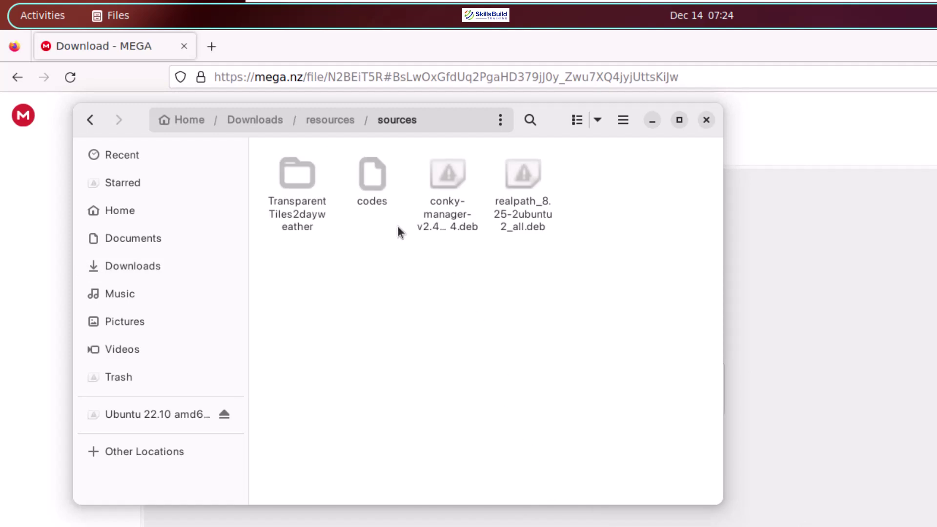
# Open a terminal in the sources folder and install conky-manager-v2.4-amd64.deb with sudo dpkg -i
pyautogui.rightClick(333, 270)
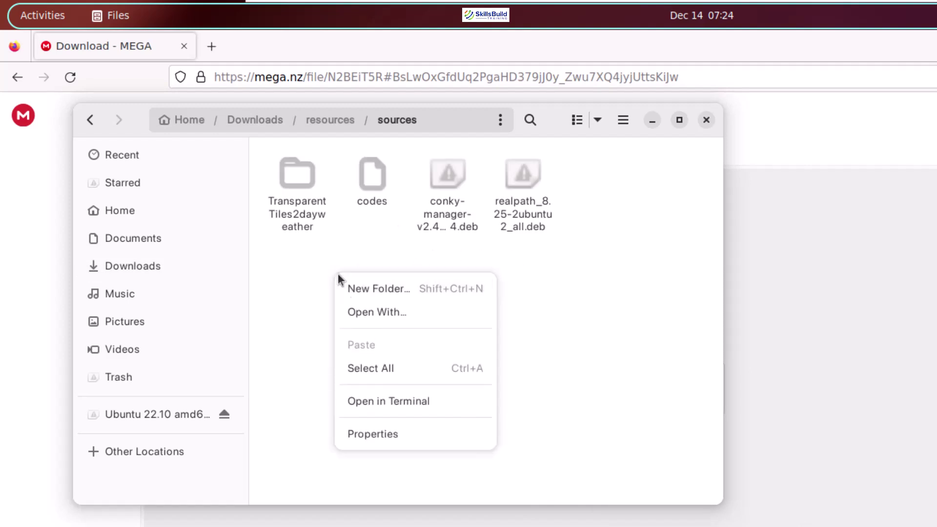
pyautogui.click(379, 400)
pyautogui.moveTo(379, 100); pyautogui.dragTo(561, 252)
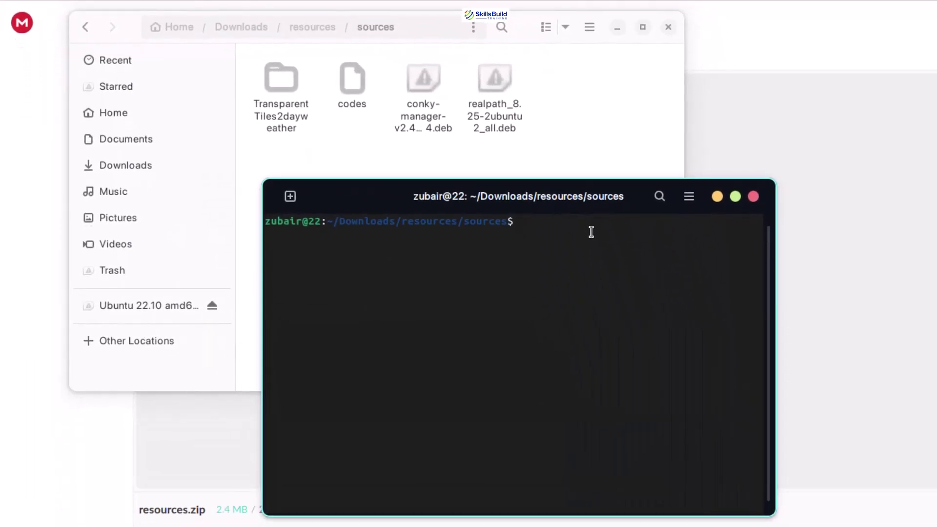
pyautogui.write('sudo dpkg -i co')
pyautogui.press('Tab')
pyautogui.press('Return')
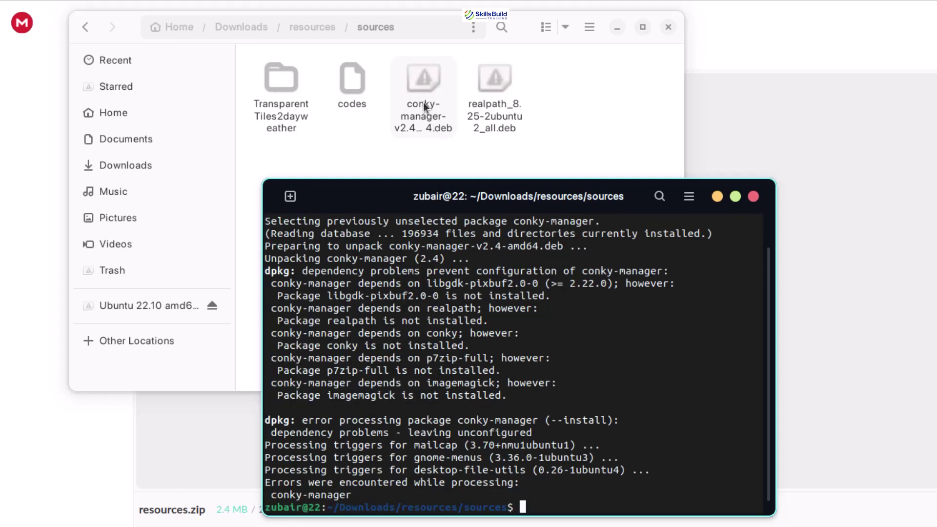
# Install realpath_8.25-2ubuntu2_all.deb with sudo dpkg -i, clear the output and close the terminal
pyautogui.write('sudo dpkg -i')
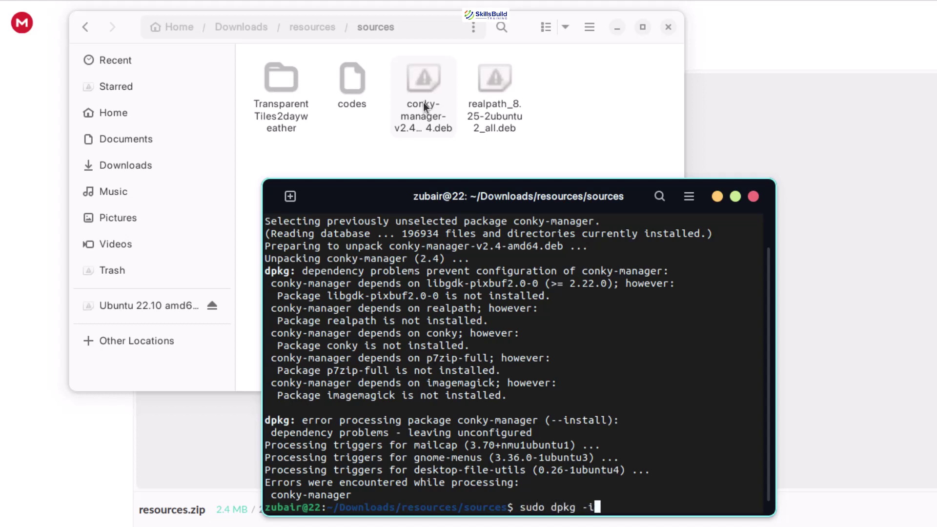
pyautogui.write(' re')
pyautogui.press('Tab')
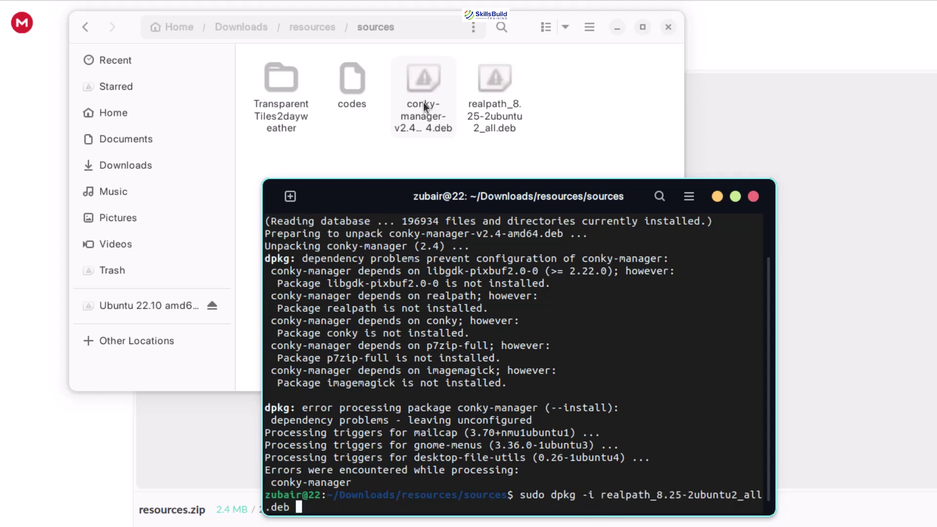
pyautogui.press('Return')
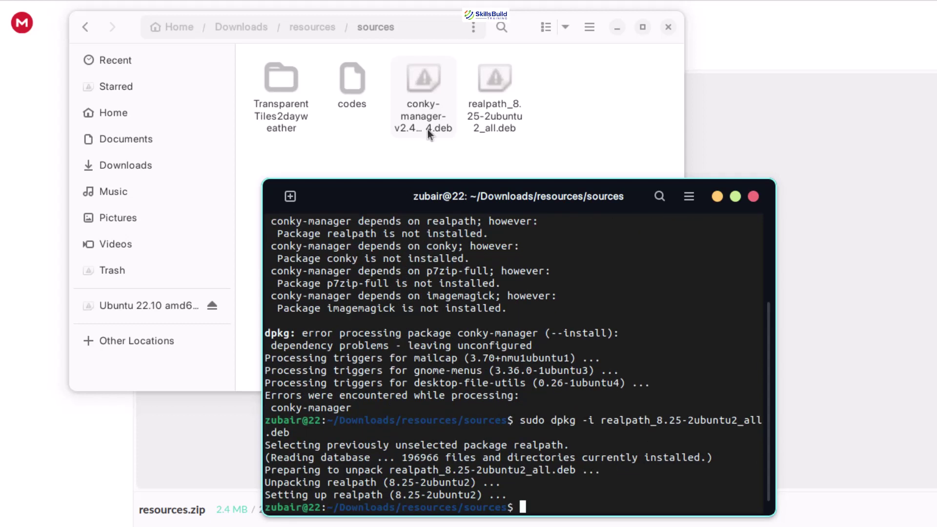
pyautogui.write('clear')
pyautogui.press('Return')
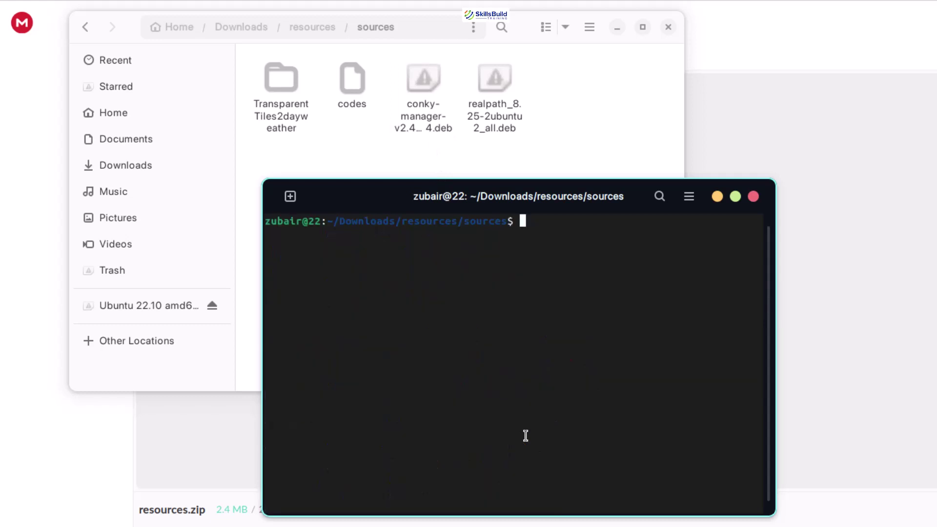
pyautogui.click(753, 197)
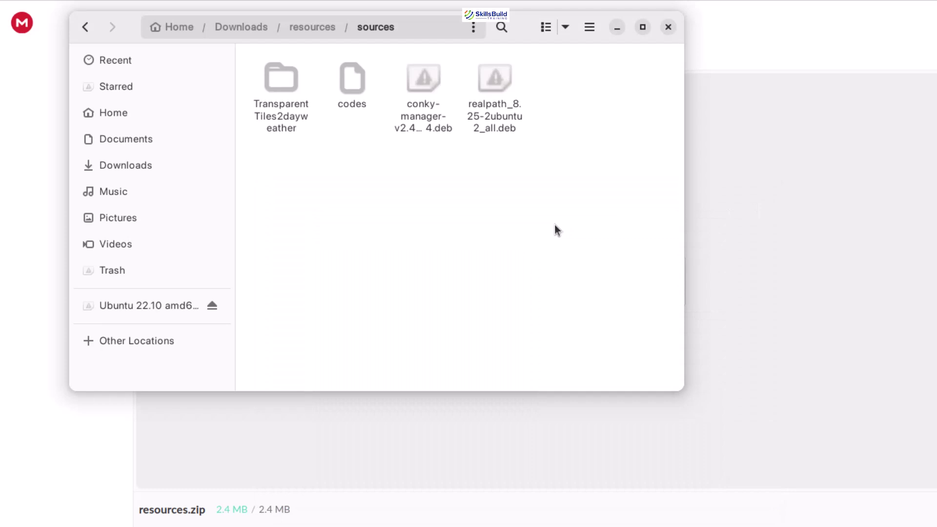
# Search the installed applications for "conk", launch Conky Manager and close its window
pyautogui.press('super')
pyautogui.write('conk')
pyautogui.press('Return')
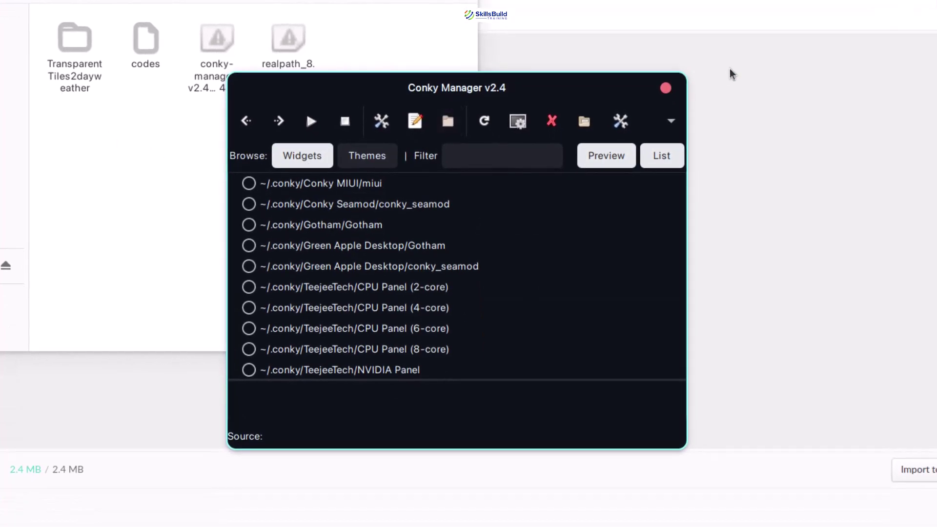
pyautogui.click(666, 87)
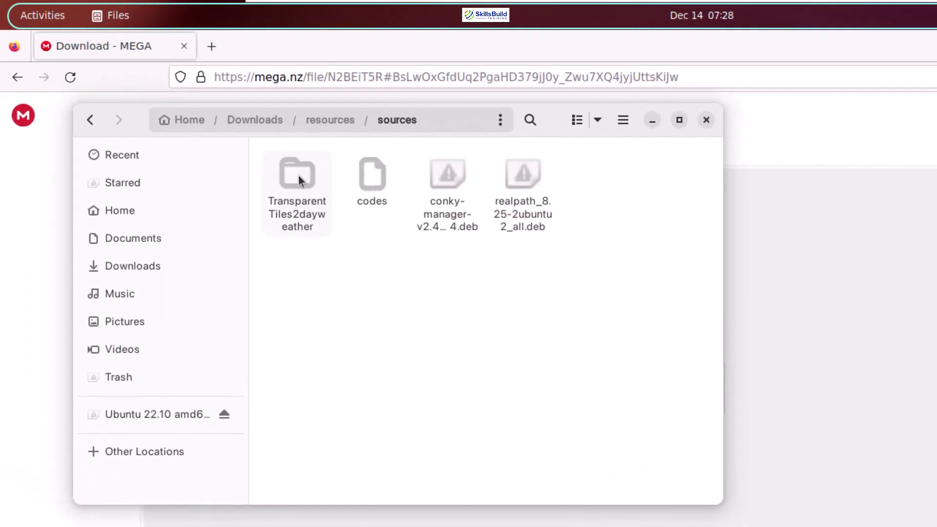
# Copy the TransparentTiles2dayweather folder from sources into the .conky folder in Home
pyautogui.click(298, 174)
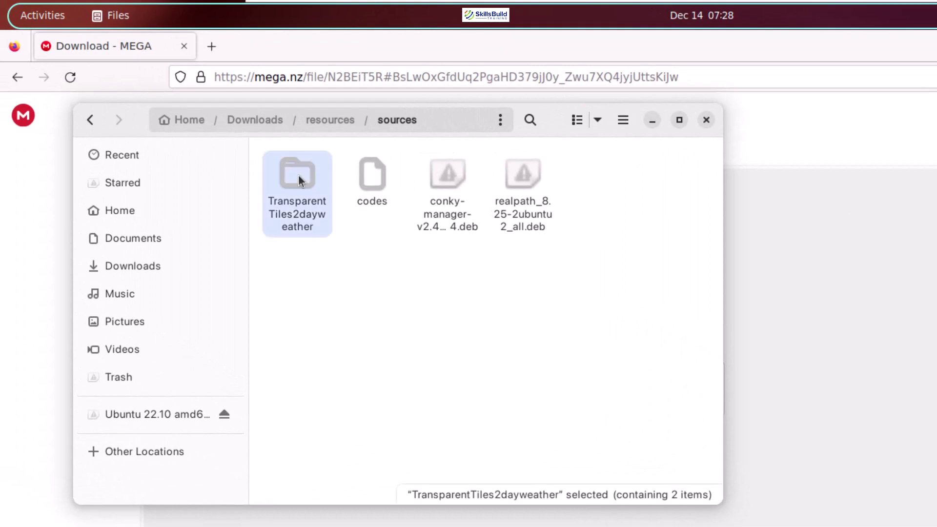
pyautogui.click(134, 207)
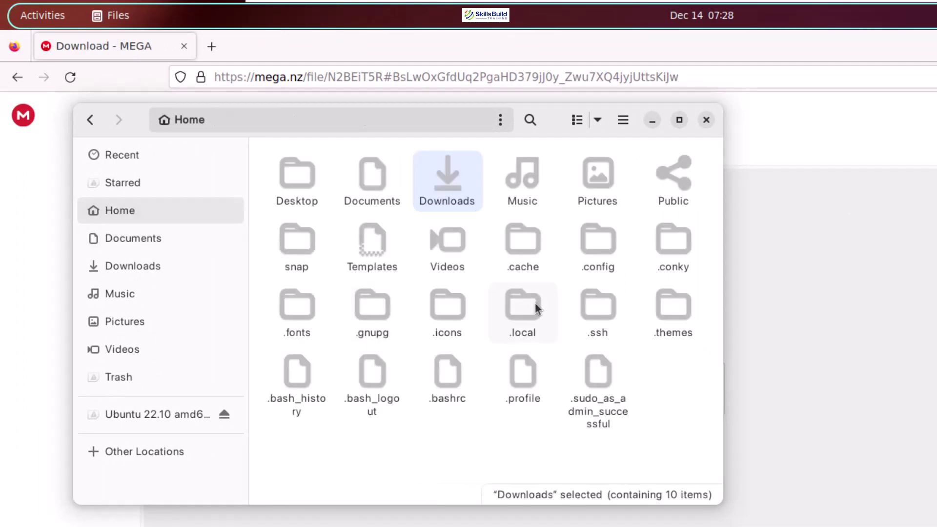
pyautogui.doubleClick(678, 247)
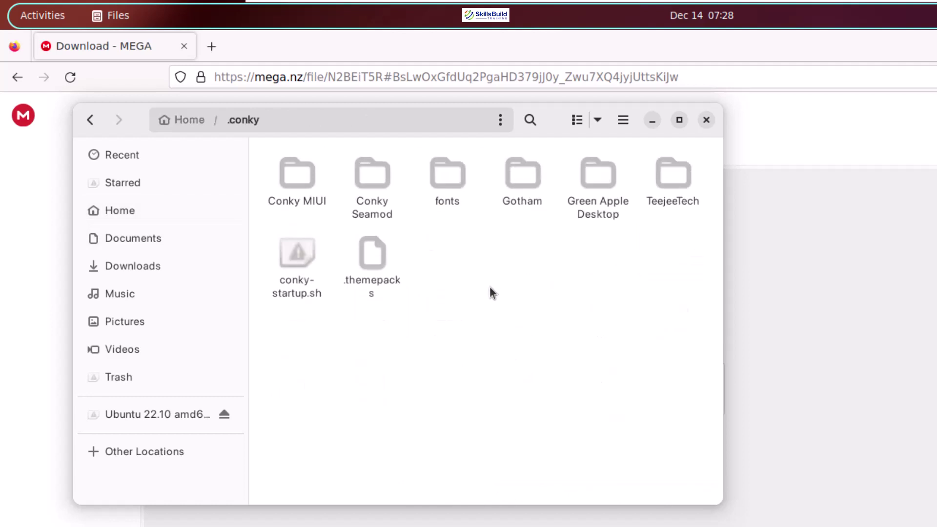
pyautogui.hotkey('ctrl', 'v')
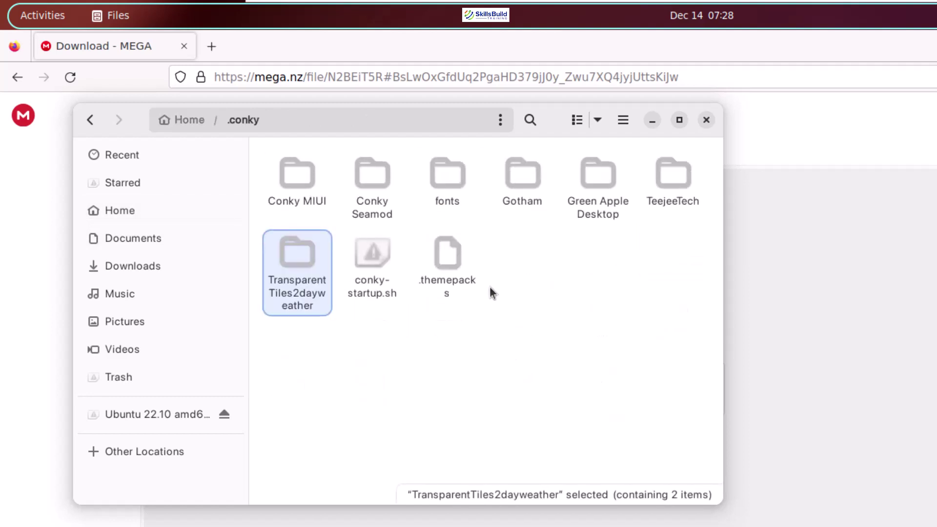
# Launch Conky Manager, enable the TransparentTiles2dayweather/conkyrc_time widget, and clear the open windows away to reveal the desktop
pyautogui.press('super')
pyautogui.write('conk')
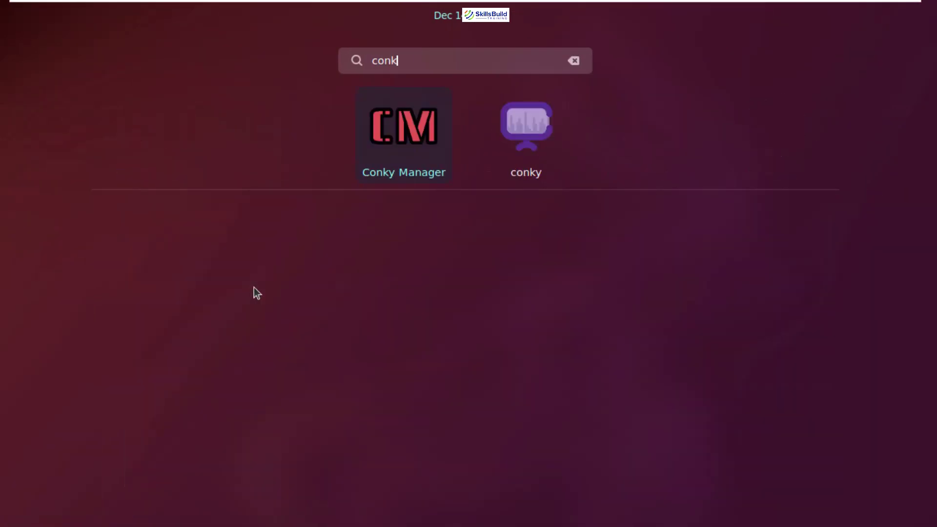
pyautogui.click(428, 138)
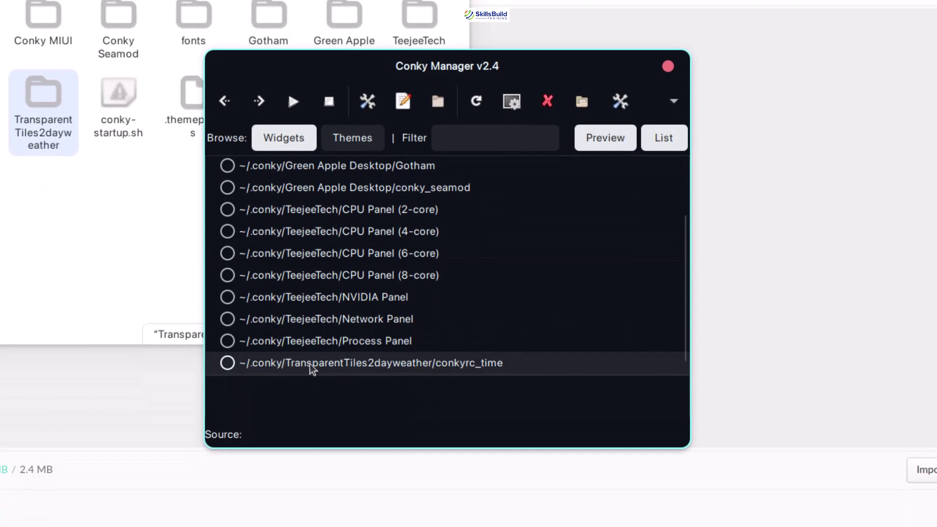
pyautogui.click(227, 364)
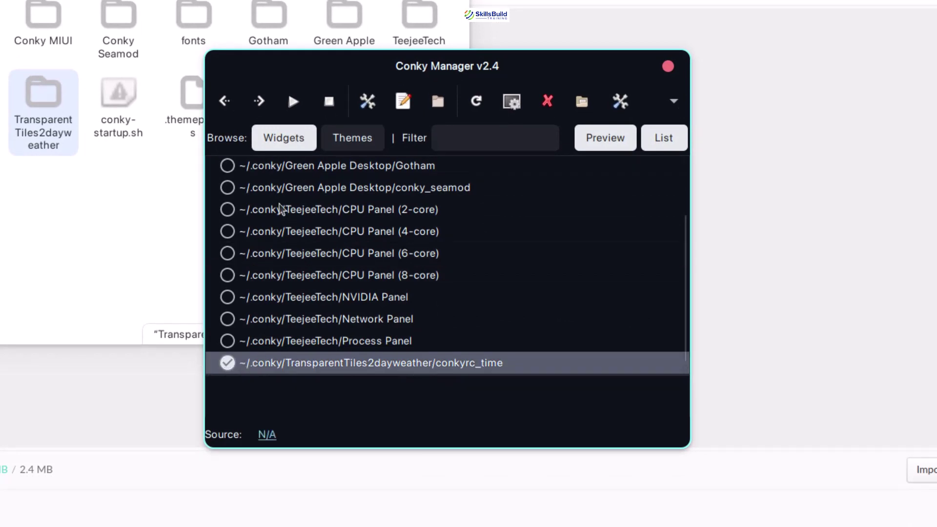
pyautogui.click(668, 66)
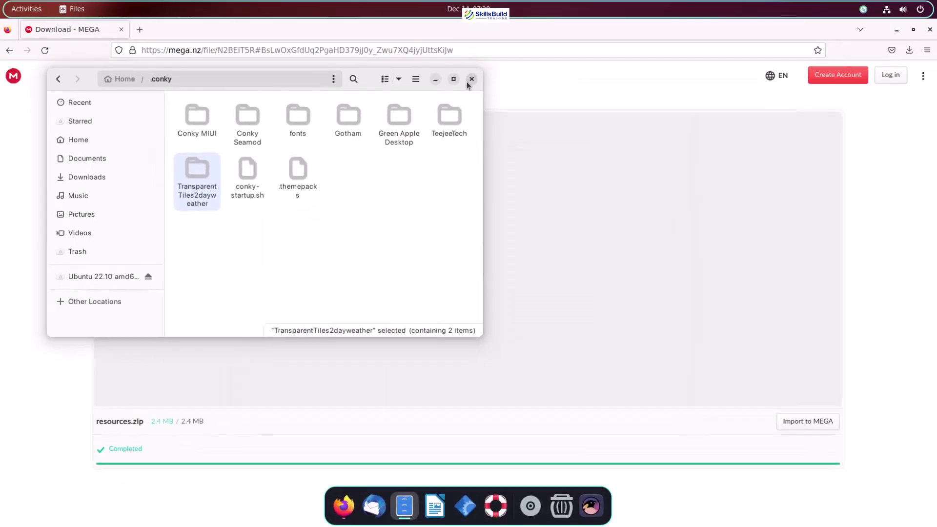
pyautogui.click(471, 79)
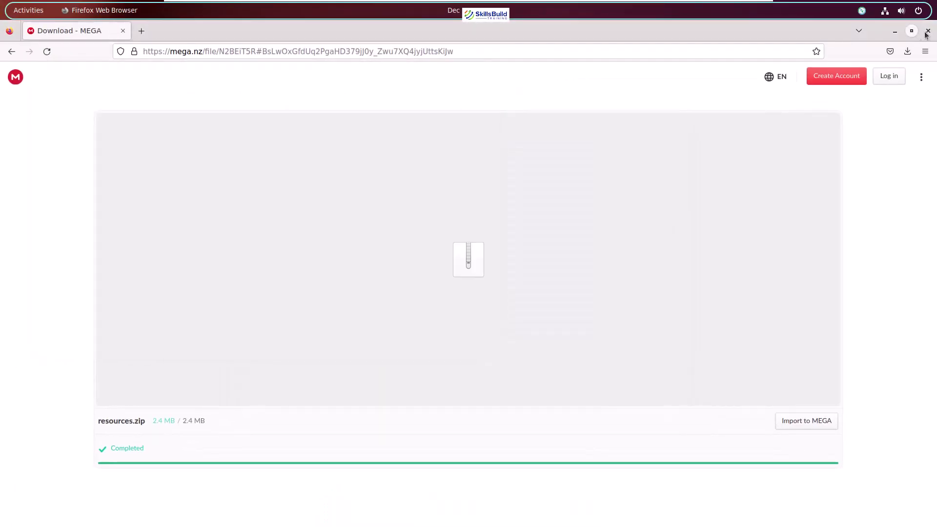
pyautogui.click(893, 32)
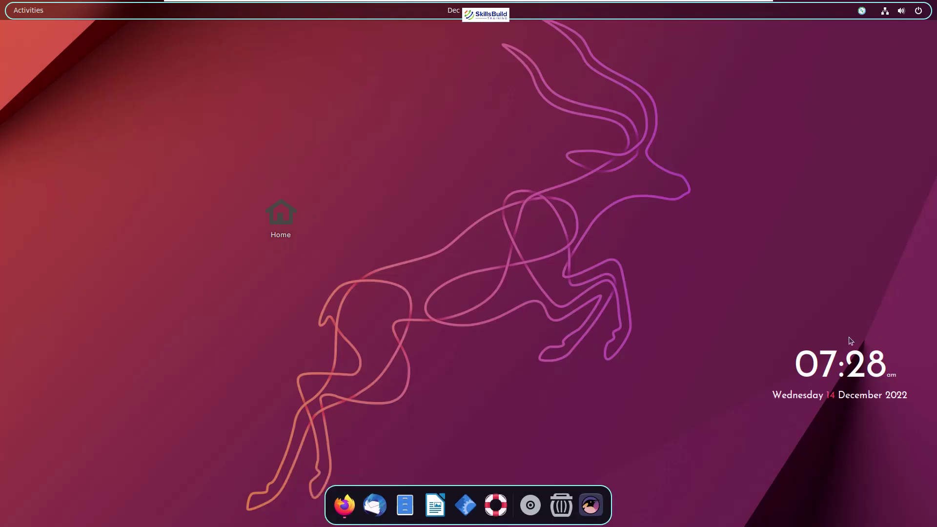
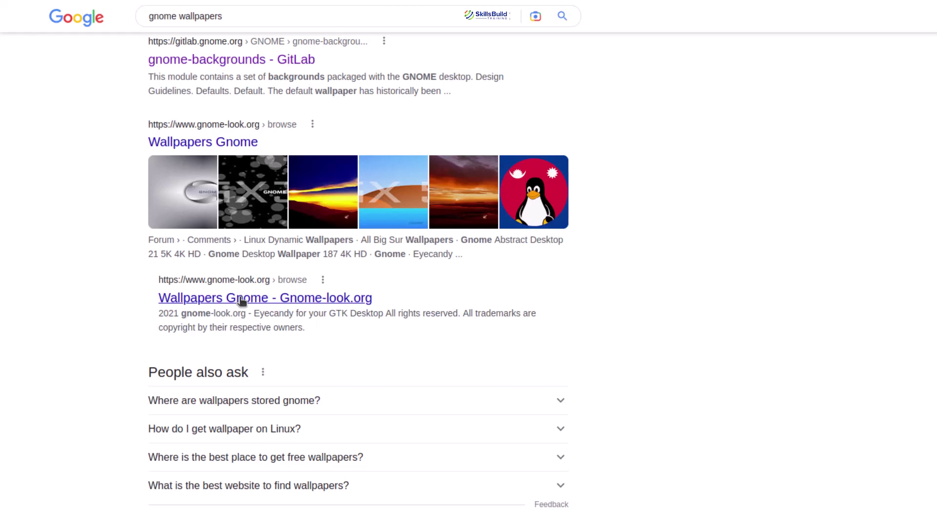
# Open the gnome-look.org Wallpapers Gnome search result, glance at the gnome-backgrounds GitLab page, and return to browse the wallpapers
pyautogui.click(242, 299)
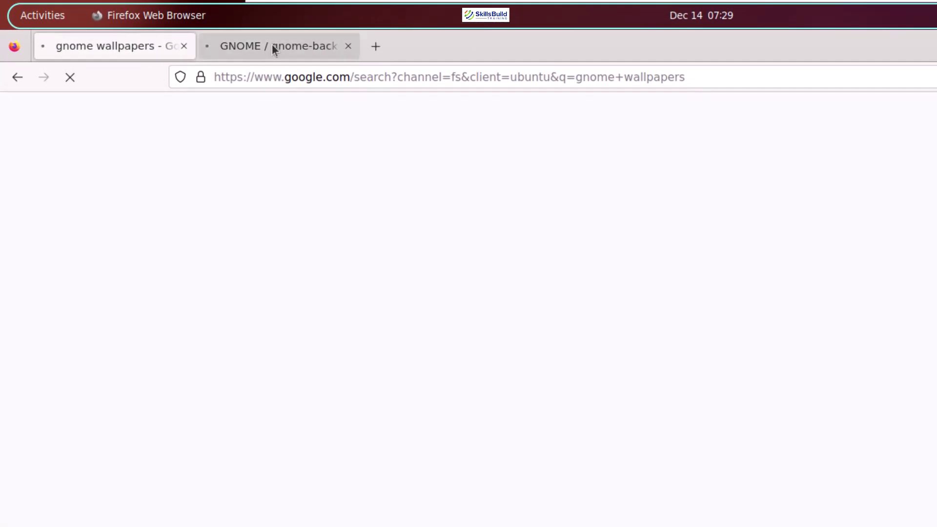
pyautogui.click(272, 44)
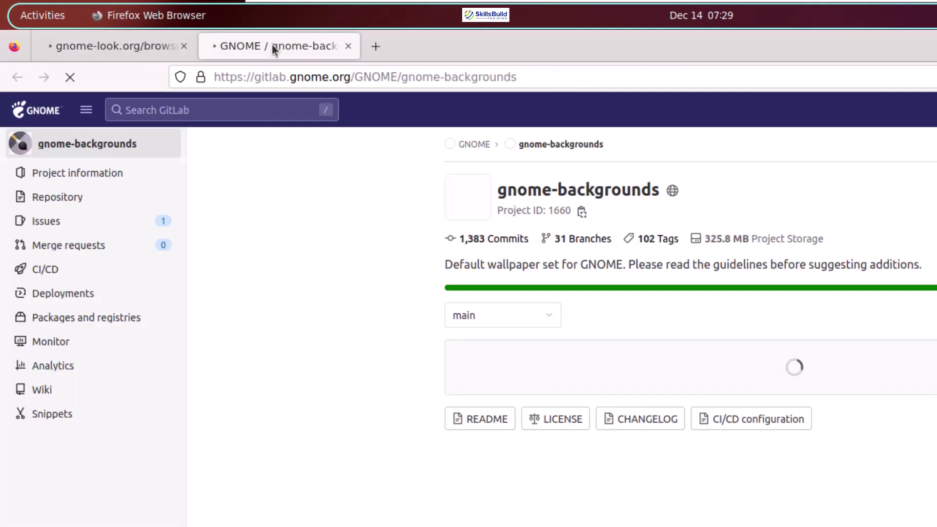
pyautogui.hotkey('ctrl', 'pageup')
pyautogui.scroll(-3, 431, 306)
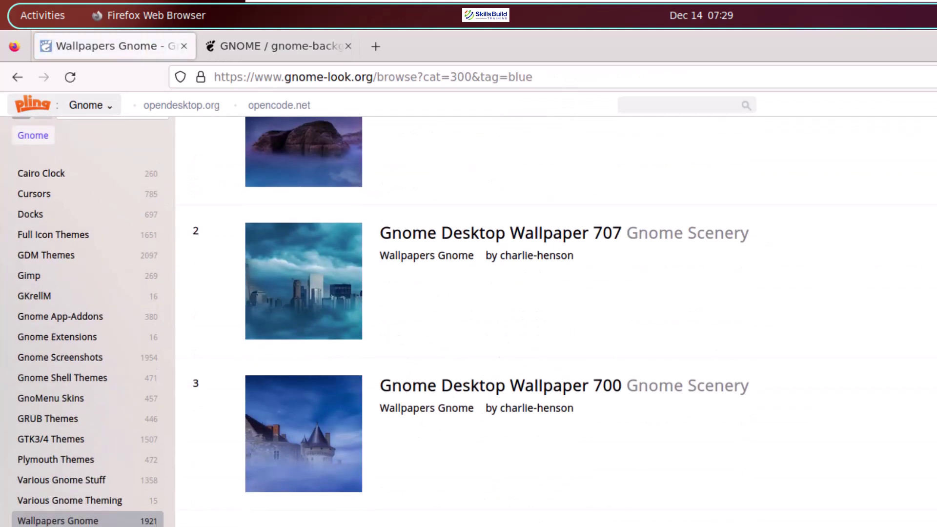
# Download HD-No-Logo-G707.jpg from the files of Gnome Desktop Wallpaper 707
pyautogui.click(304, 270)
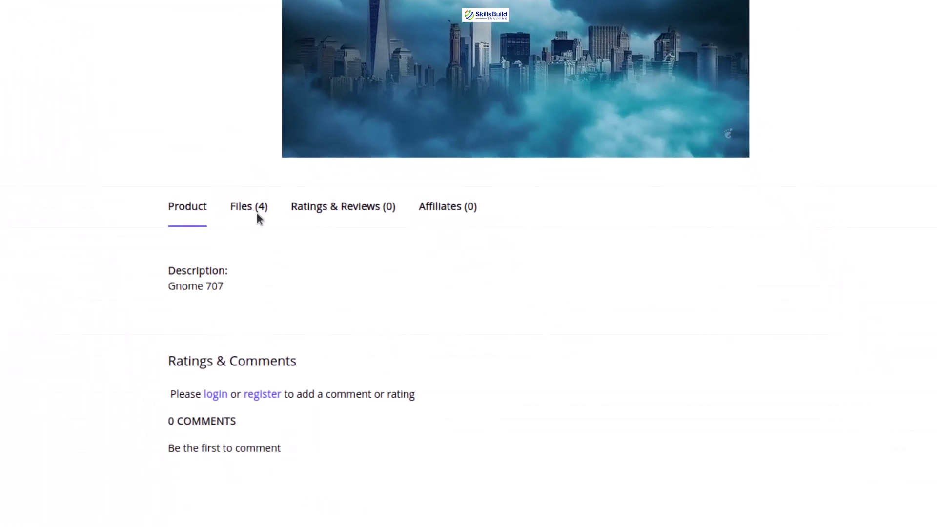
pyautogui.click(249, 207)
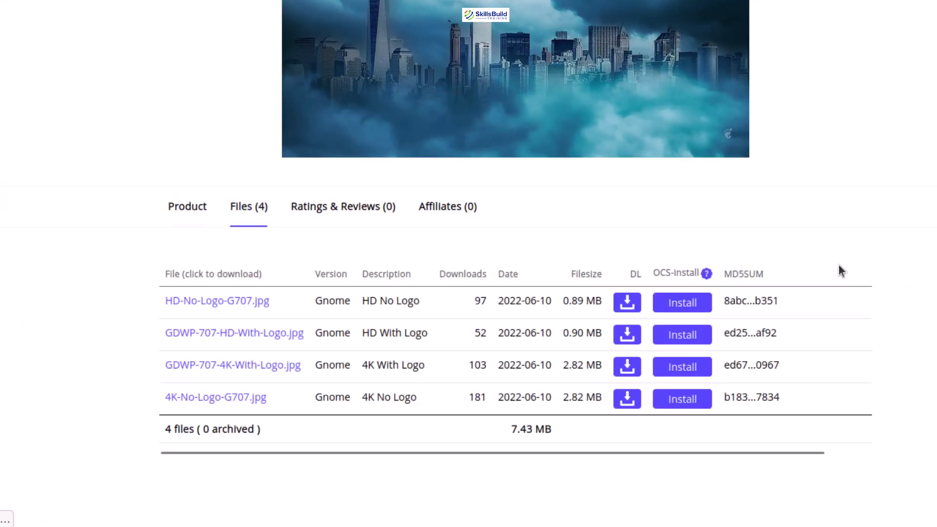
pyautogui.click(627, 302)
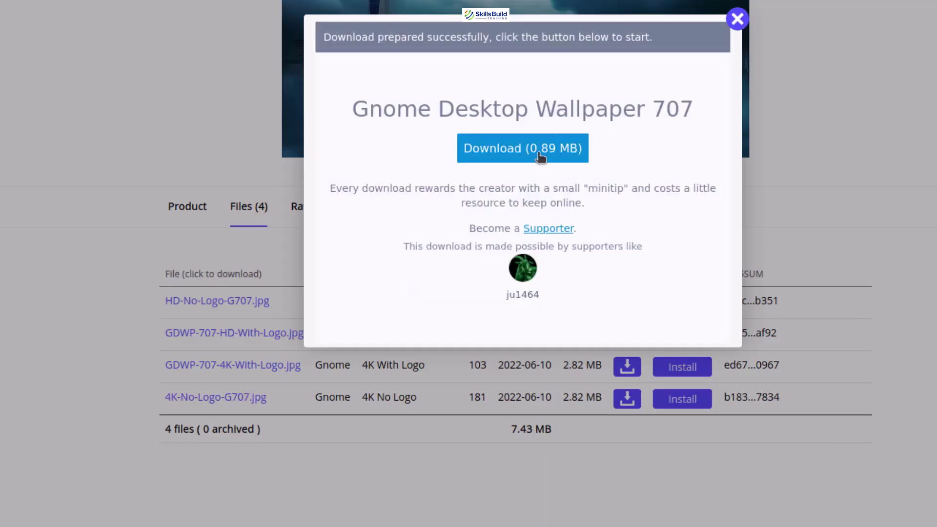
pyautogui.click(540, 156)
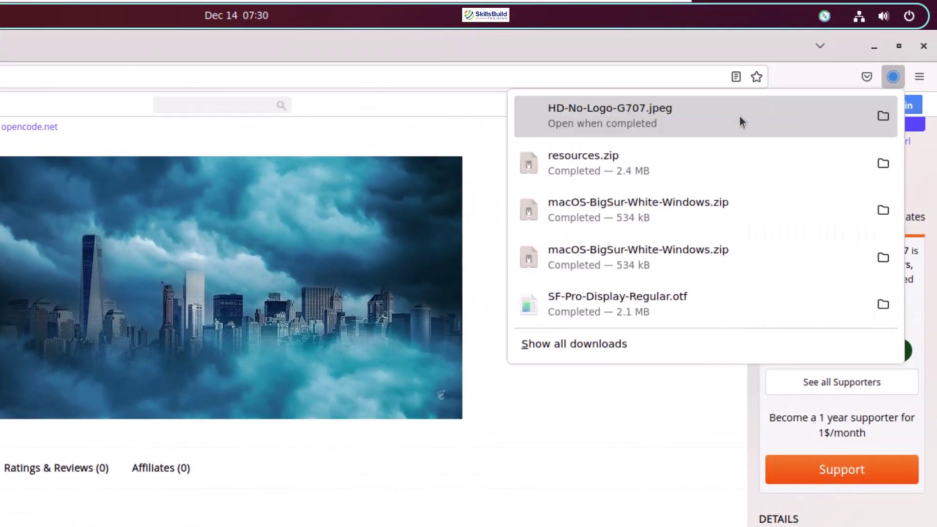
# Minimize the browser, add HD-No-Logo-G707.jpeg from Downloads as the desktop background, and close the appearance settings
pyautogui.click(872, 48)
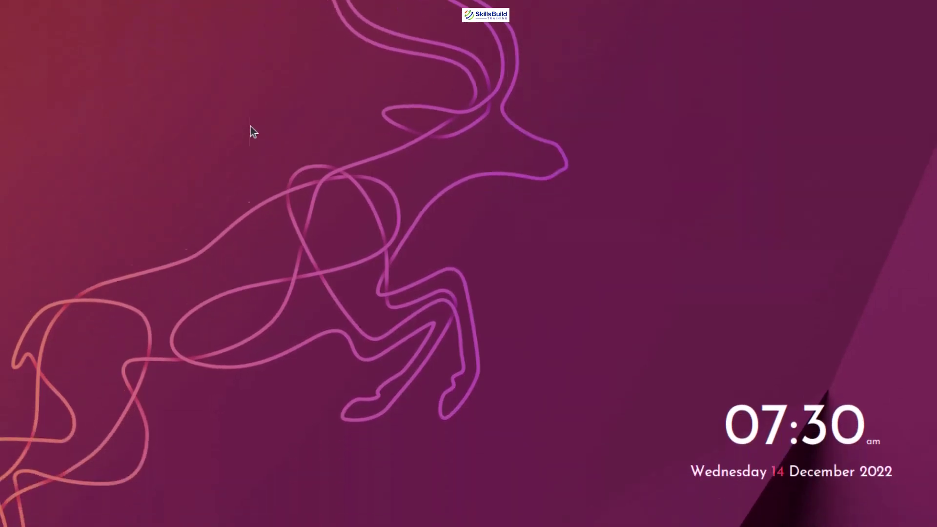
pyautogui.rightClick(251, 127)
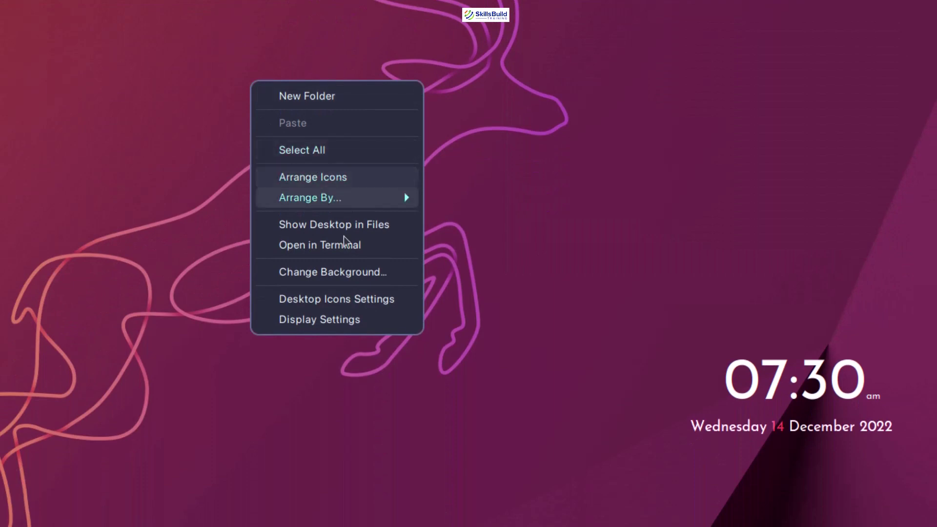
pyautogui.click(343, 273)
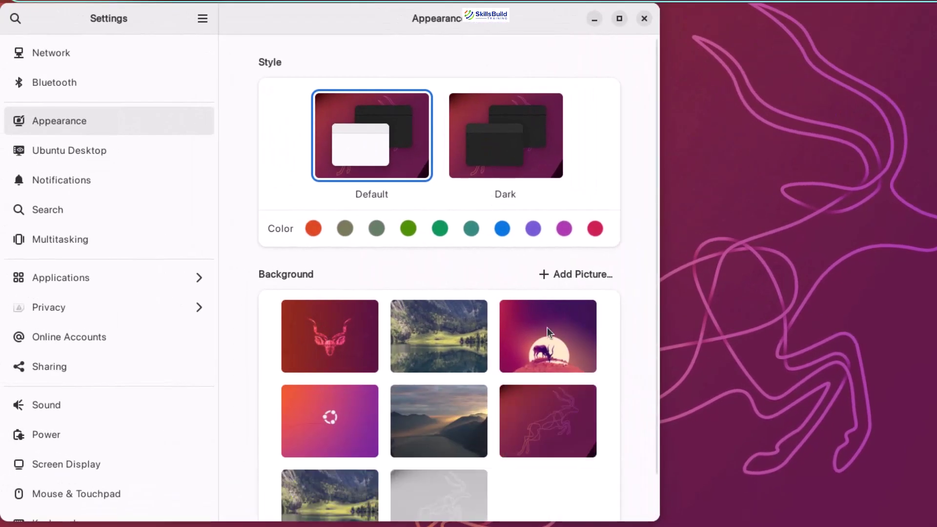
pyautogui.click(570, 272)
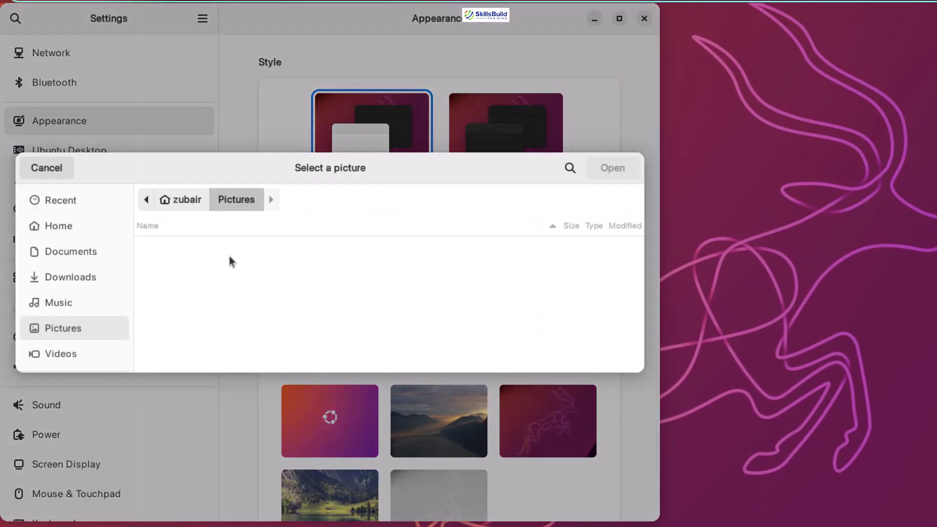
pyautogui.click(66, 278)
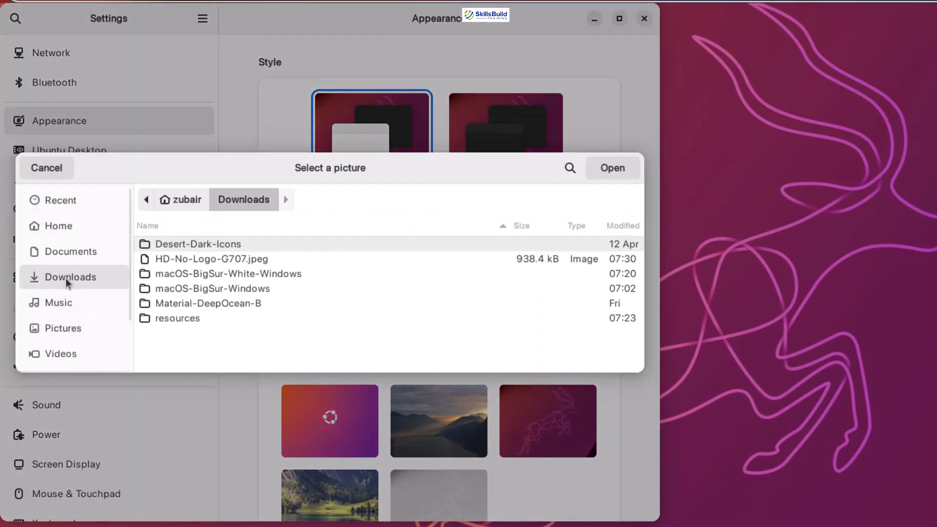
pyautogui.click(175, 261)
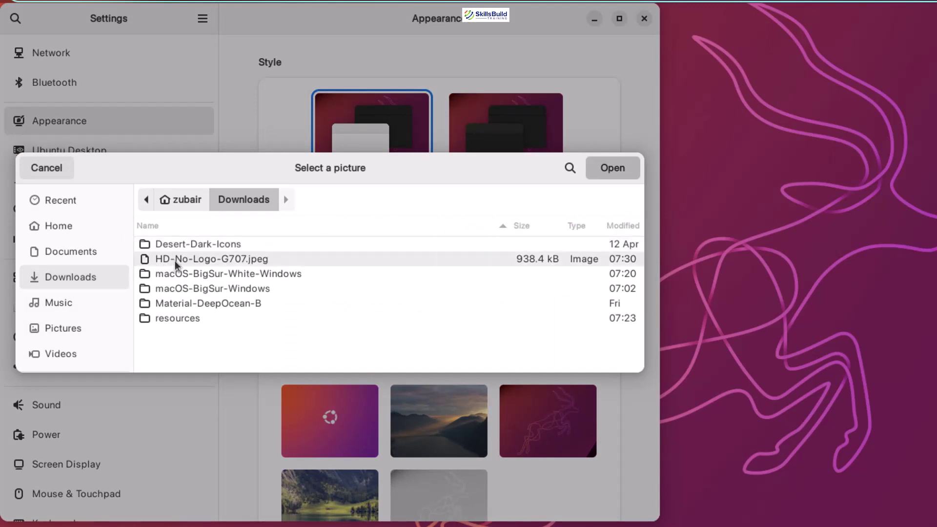
pyautogui.doubleClick(175, 261)
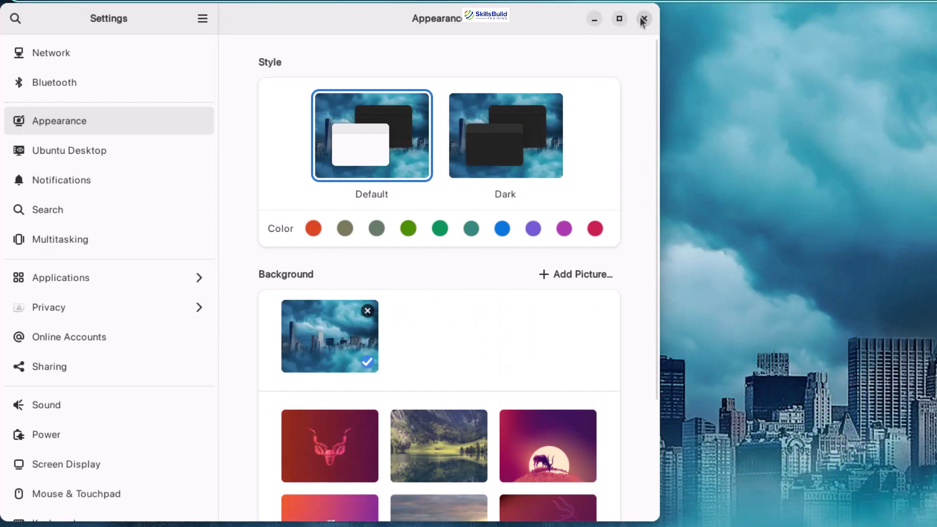
pyautogui.click(642, 21)
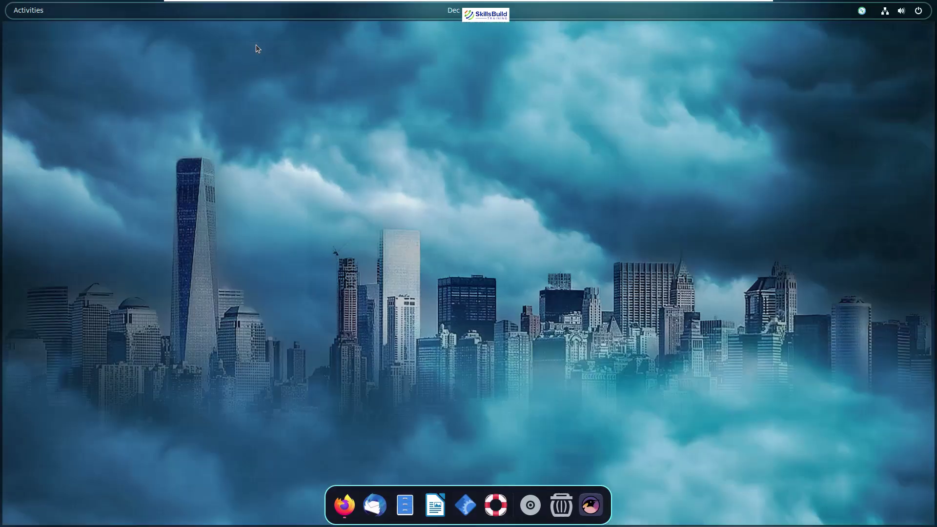
# Check the look of the Activities overview and the system quick settings with the new wallpaper
pyautogui.click(22, 11)
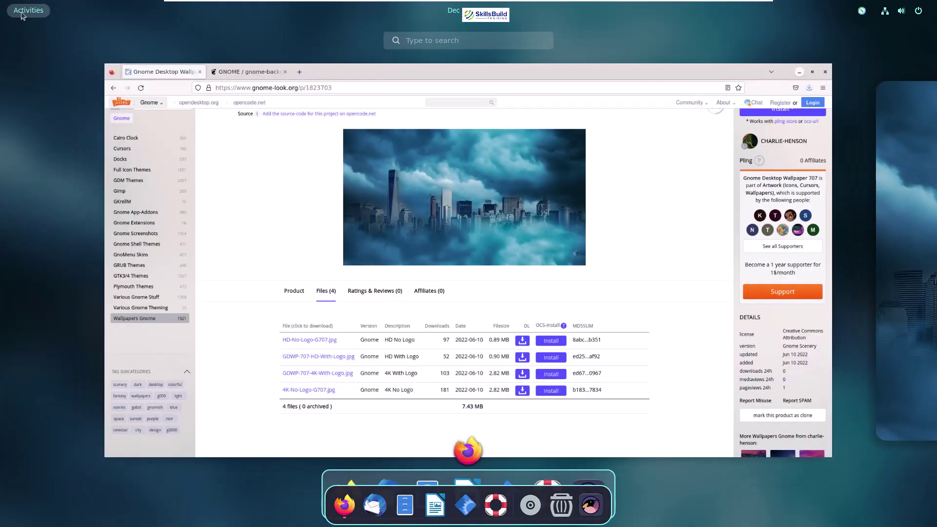
pyautogui.click(22, 13)
pyautogui.click(22, 12)
pyautogui.click(23, 15)
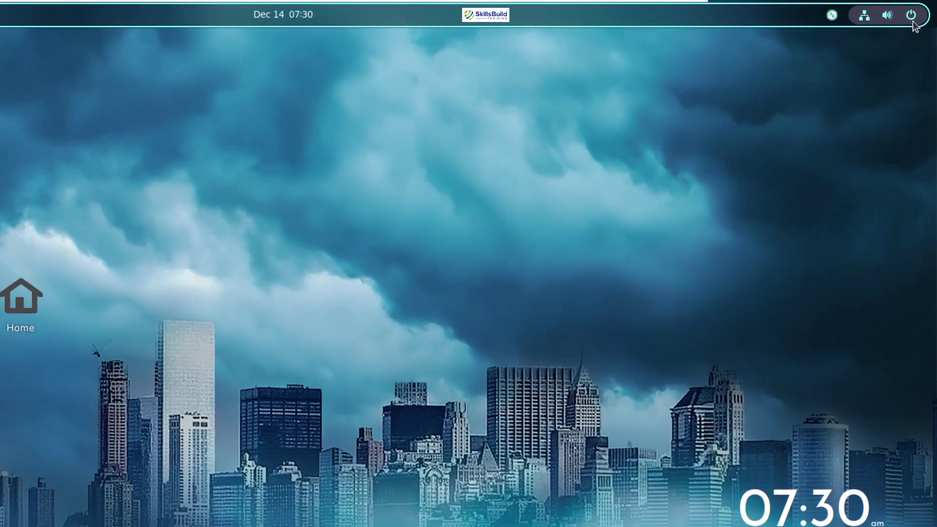
pyautogui.click(919, 12)
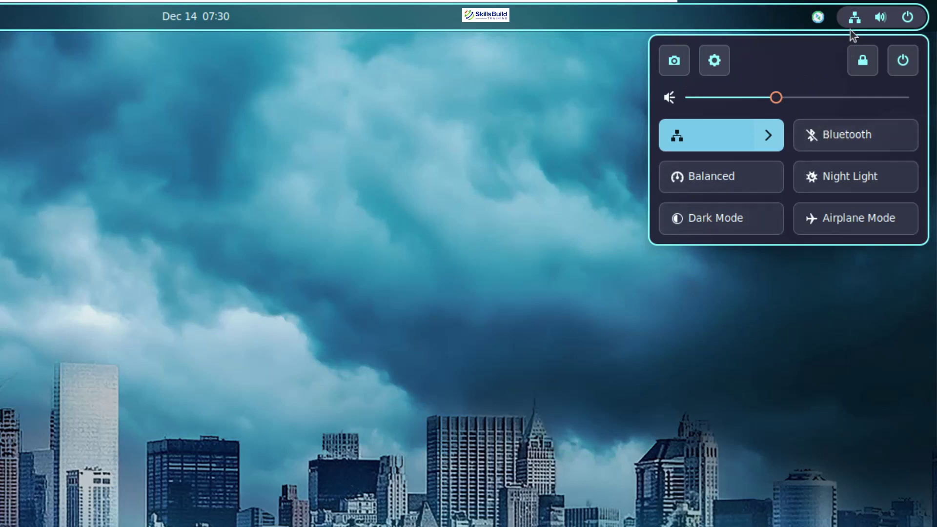
pyautogui.click(818, 18)
pyautogui.click(142, 347)
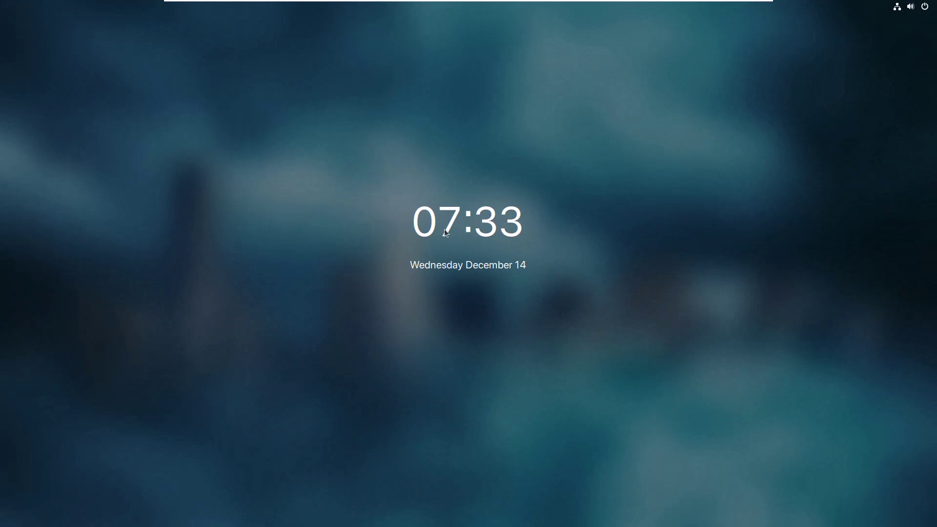
# Unlock the session from the lock screen by entering the account password
pyautogui.click(477, 240)
pyautogui.write('***')
pyautogui.press('Return')
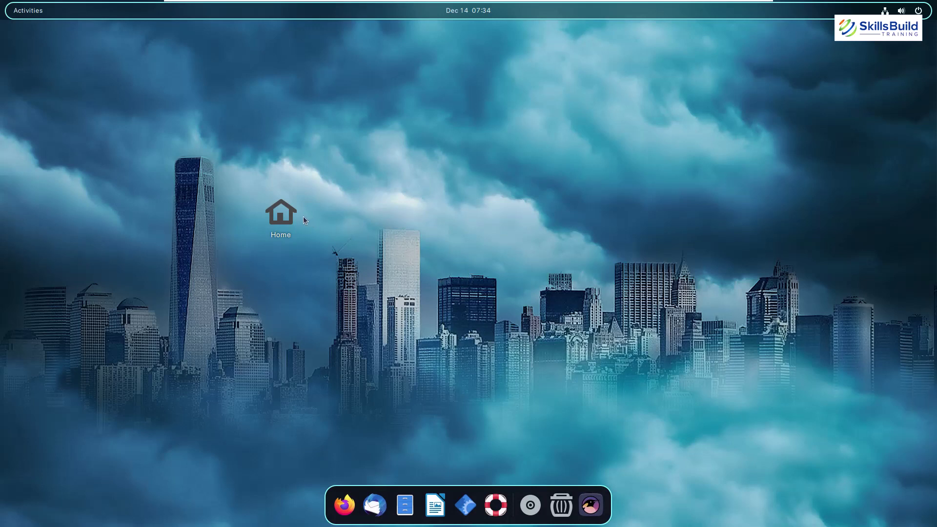
# Move the Home icon to the upper-left corner of the desktop and open the system Settings
pyautogui.moveTo(287, 216); pyautogui.dragTo(42, 38)
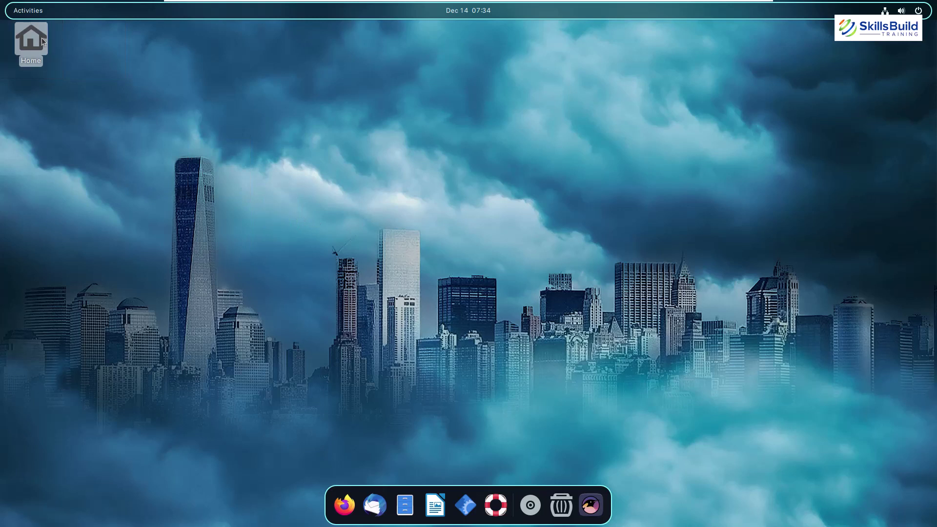
pyautogui.click(914, 12)
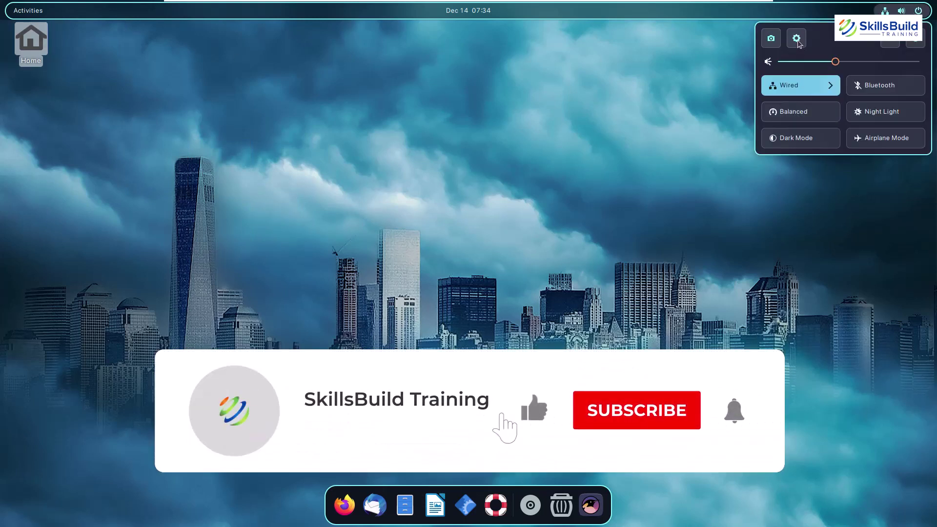
pyautogui.click(796, 38)
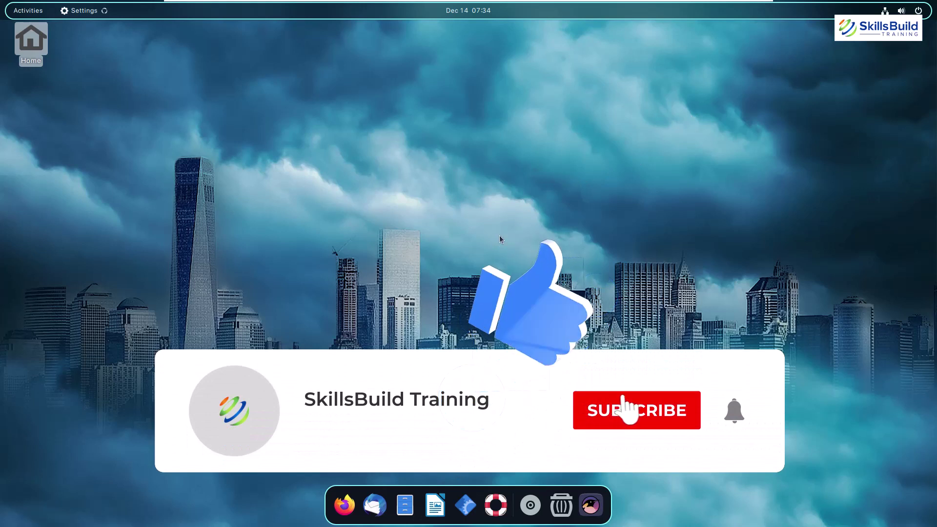